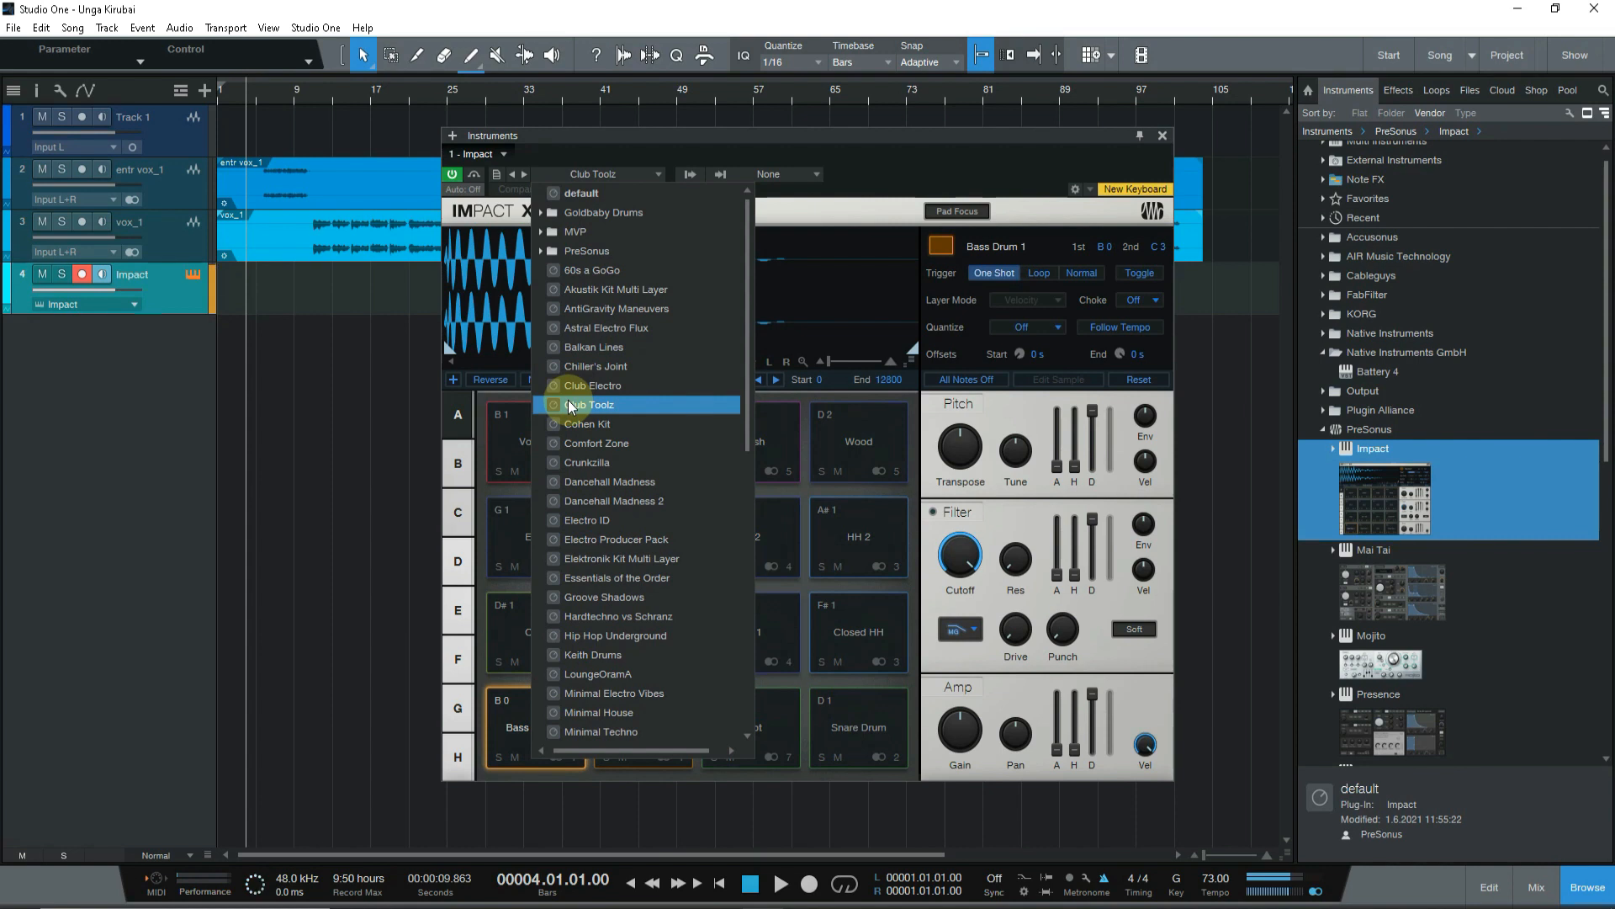
Step: Audition the Essentials of the Order, Dancehall Madness and Comfort Zone kit presets in Impact XT
{"action": "left_click", "coordinate": [620, 577]}
{"action": "left_click", "coordinate": [595, 174]}
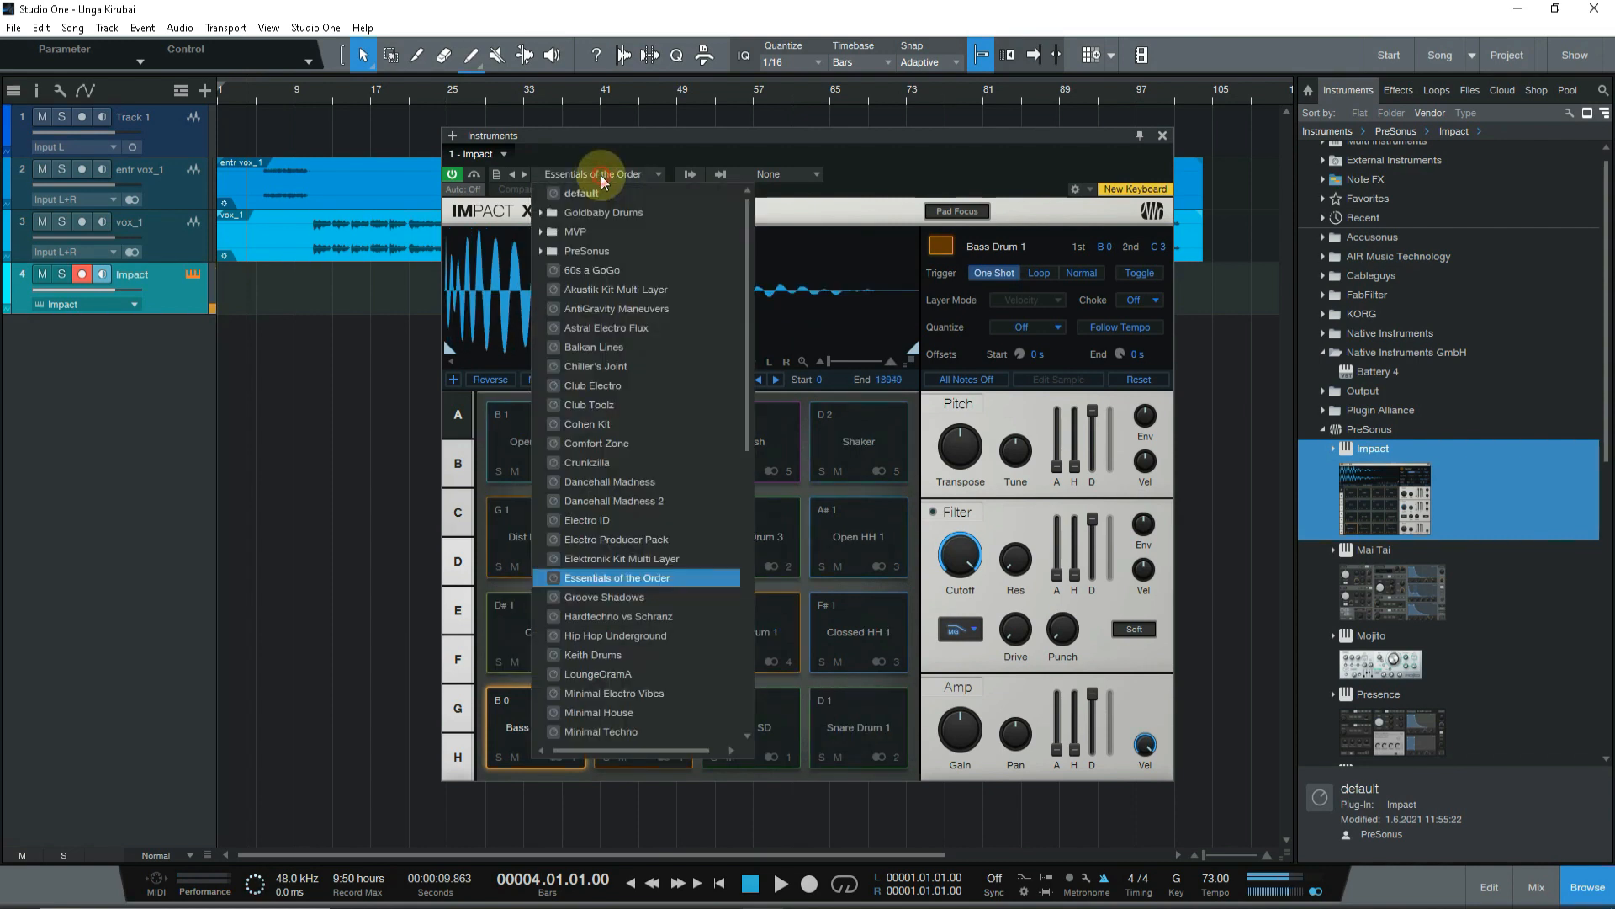
{"action": "left_click", "coordinate": [595, 481]}
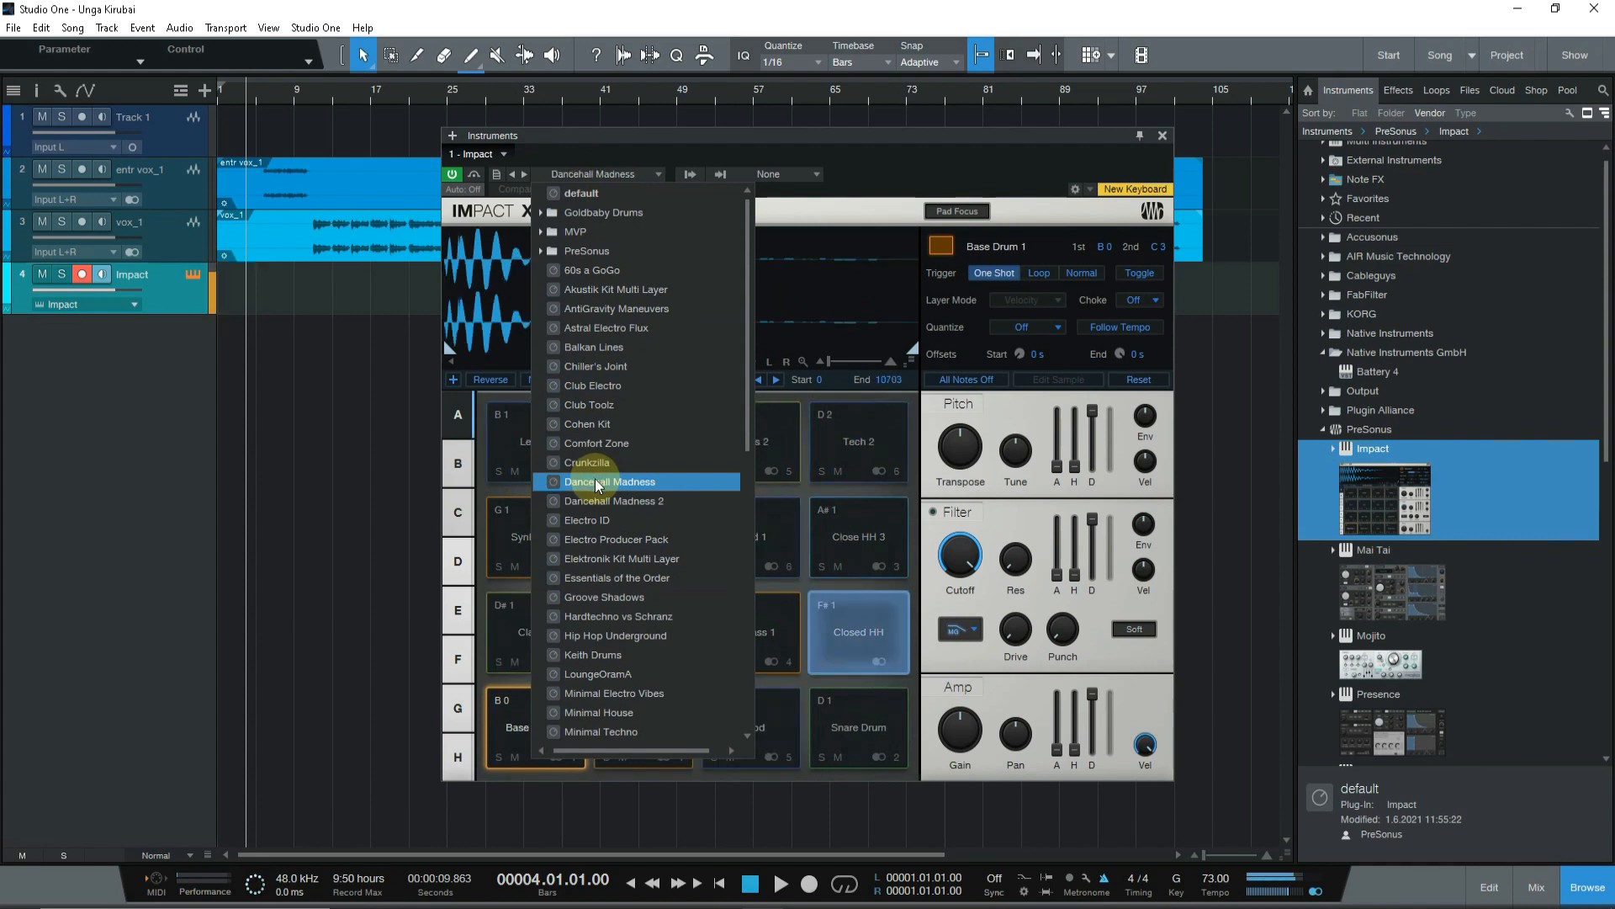
{"action": "left_click", "coordinate": [596, 443]}
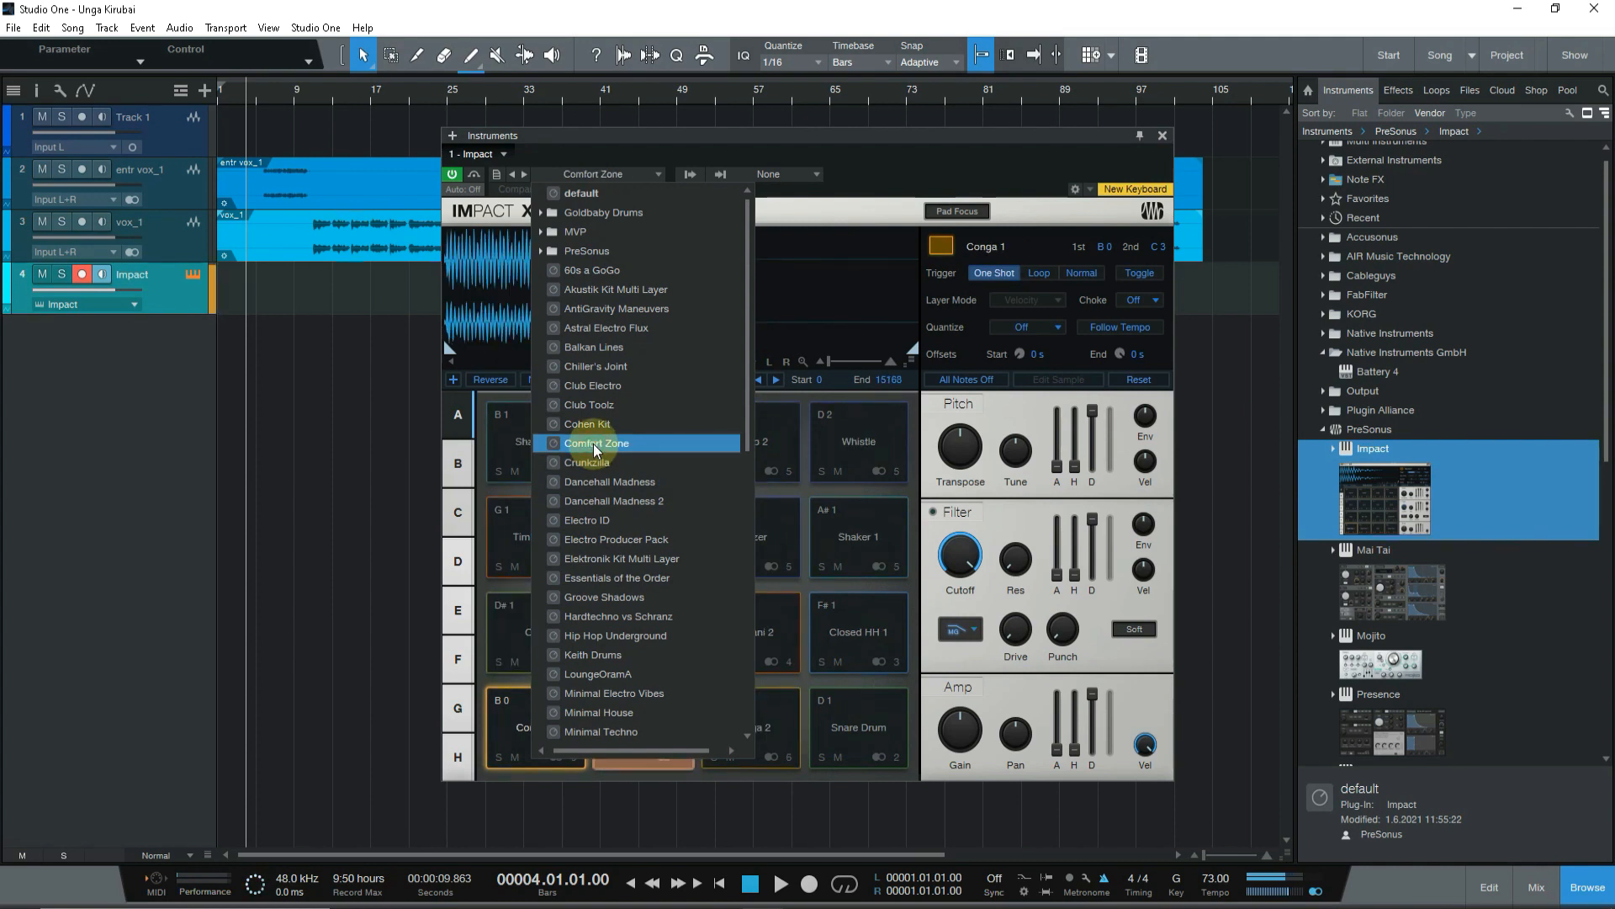
{"action": "left_click", "coordinate": [310, 99]}
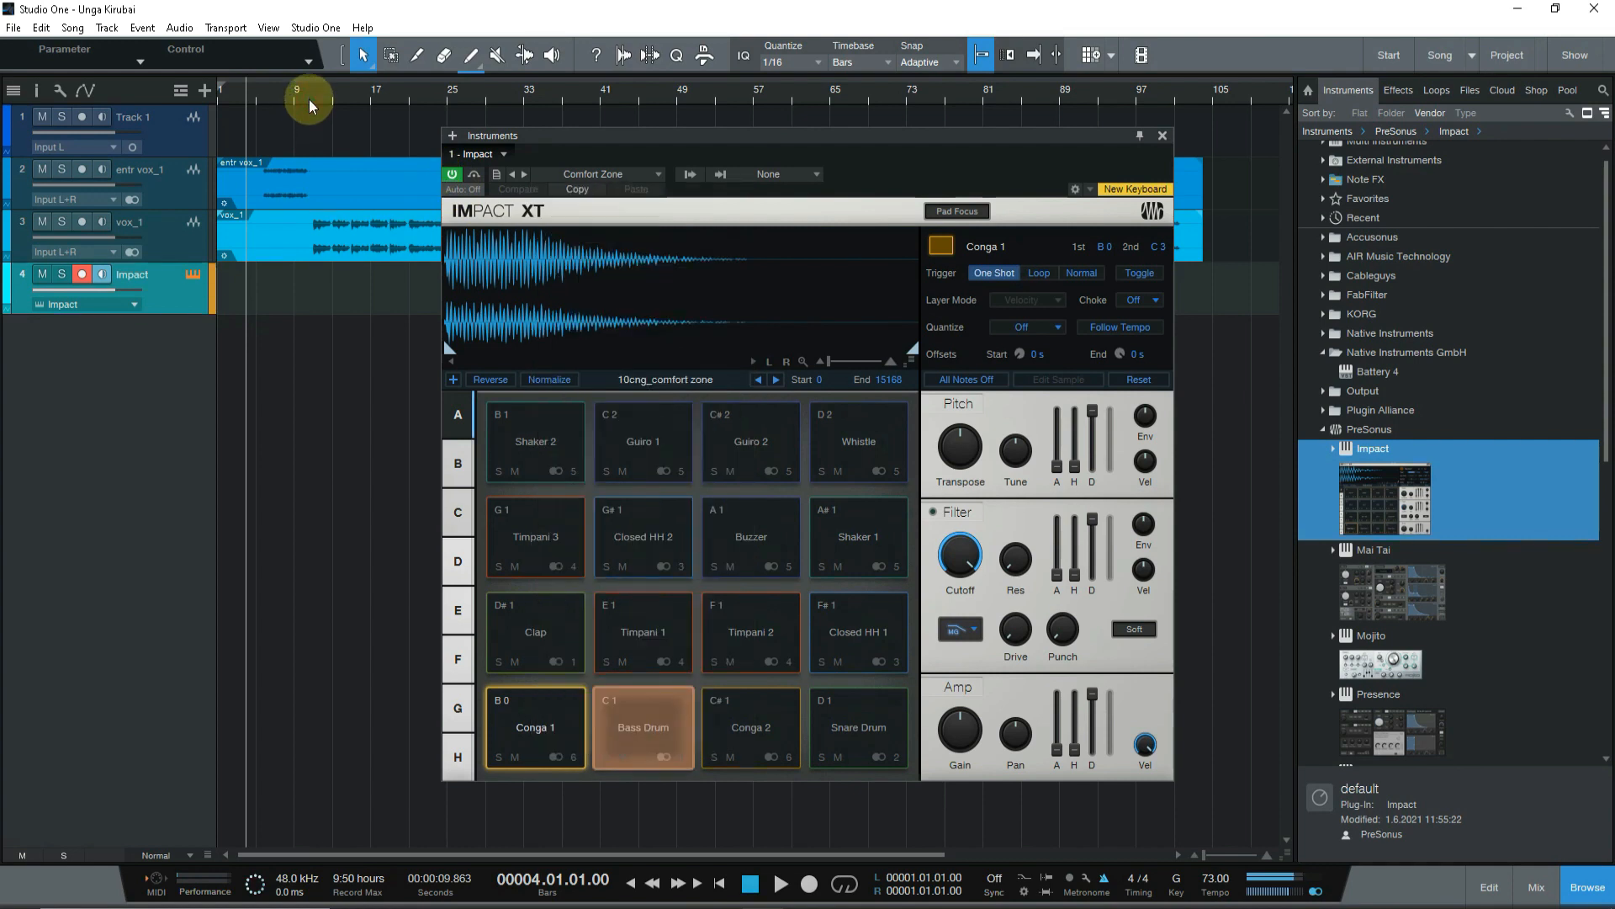
Step: Play the song while auditioning the Balkan Lines, Groove Shadows, Hardtechno vs Schranz and Keith Drums kit presets
{"action": "left_click", "coordinate": [310, 99]}
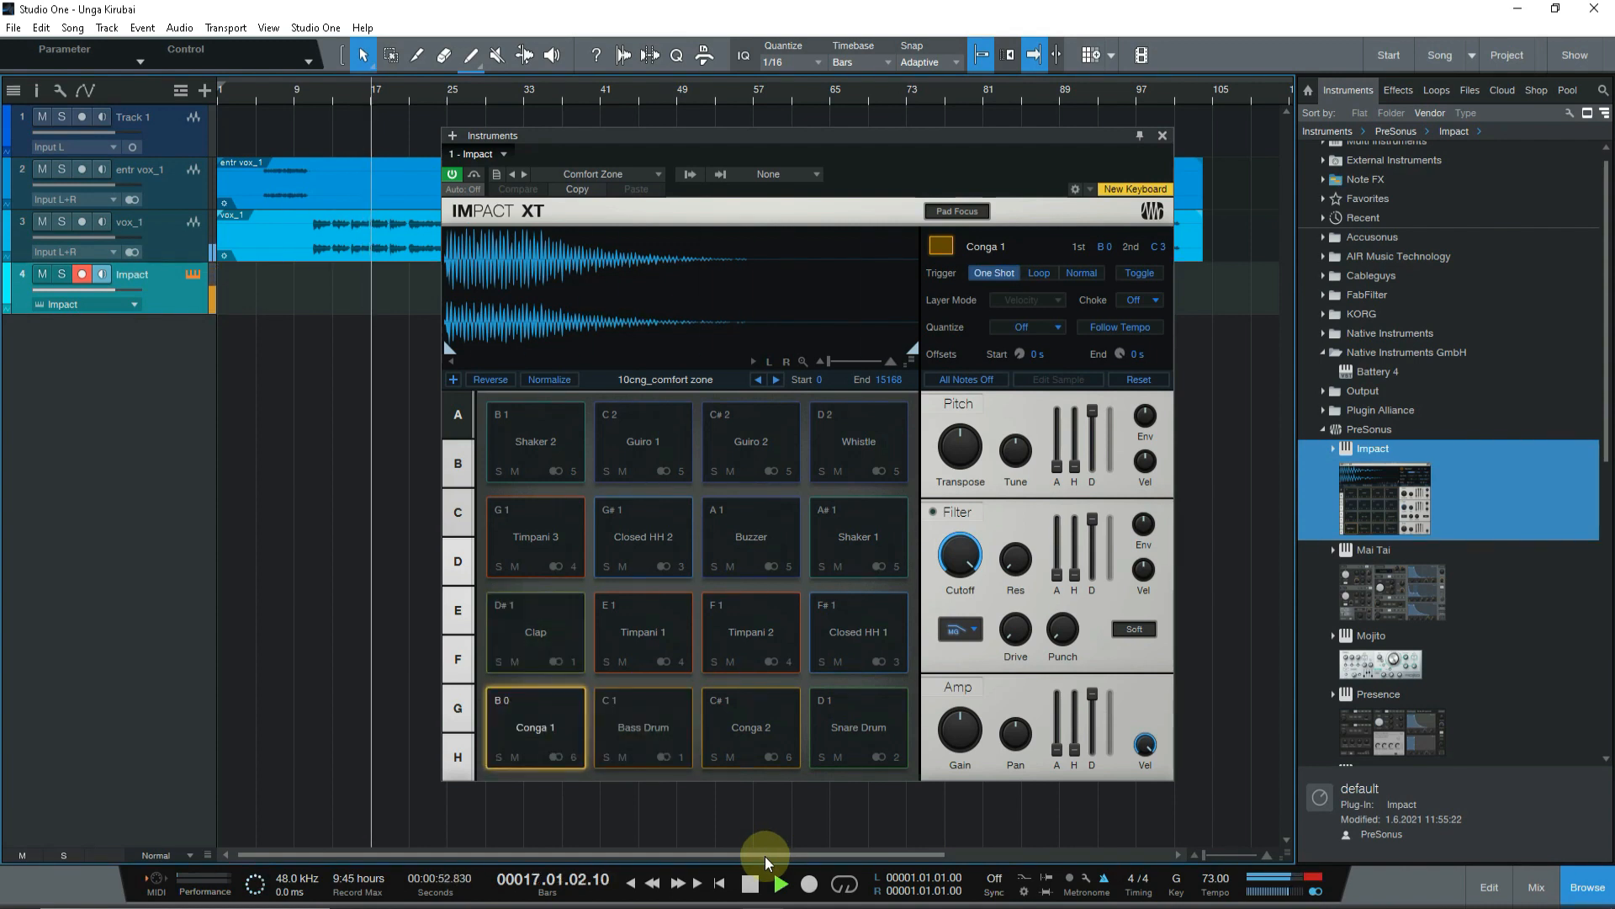
{"action": "left_click", "coordinate": [634, 174]}
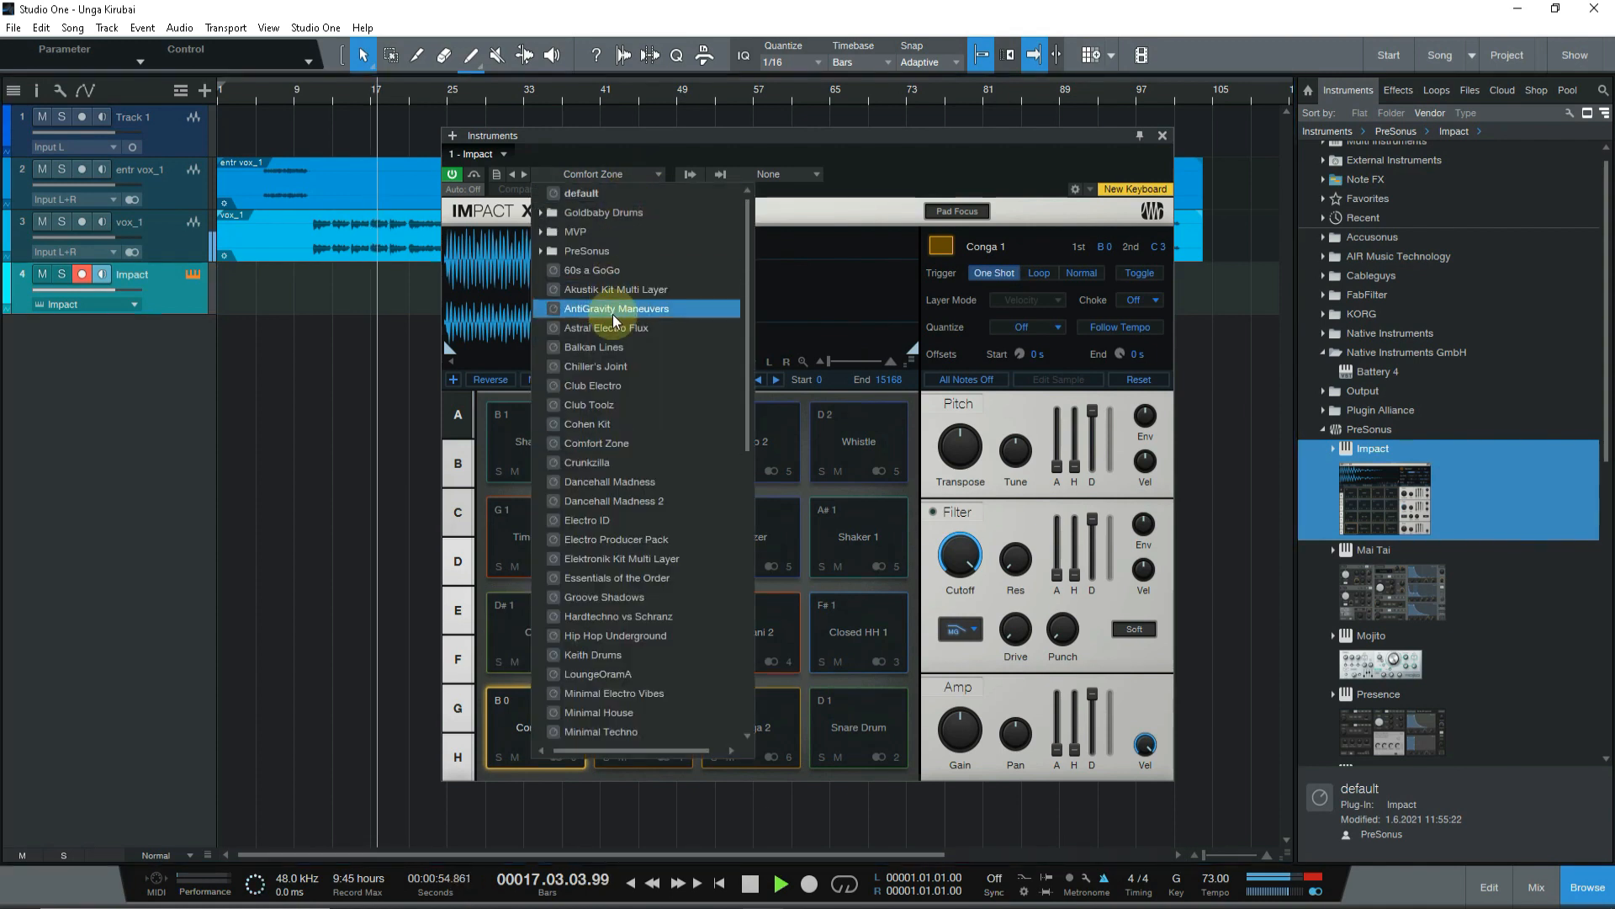
{"action": "left_click", "coordinate": [617, 347]}
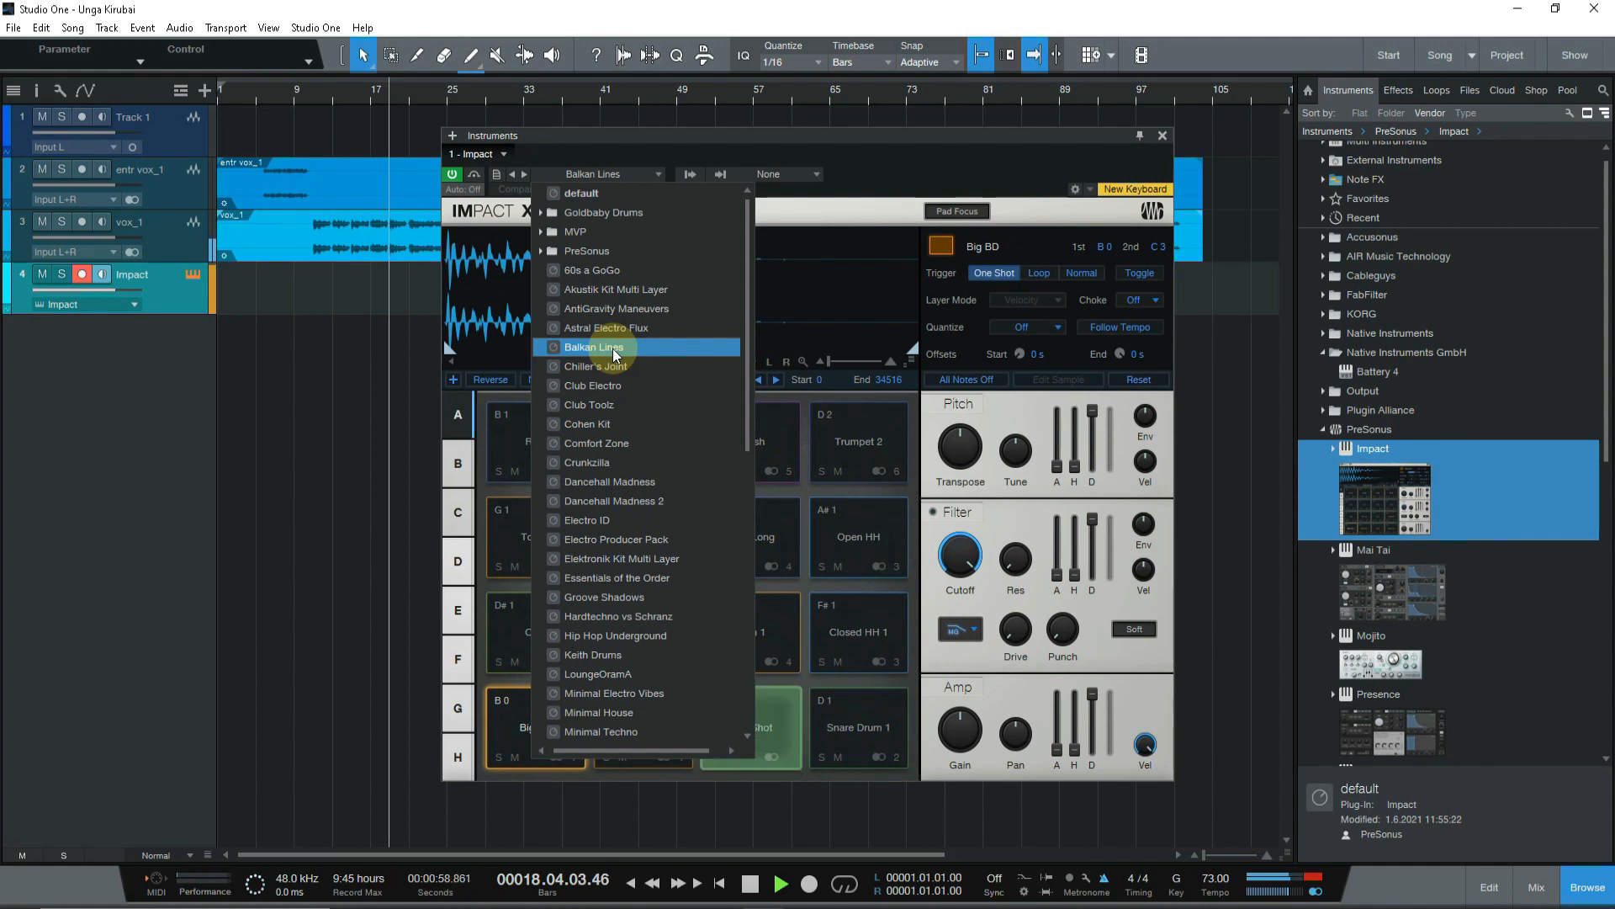
{"action": "left_click", "coordinate": [617, 595]}
{"action": "left_click", "coordinate": [618, 615]}
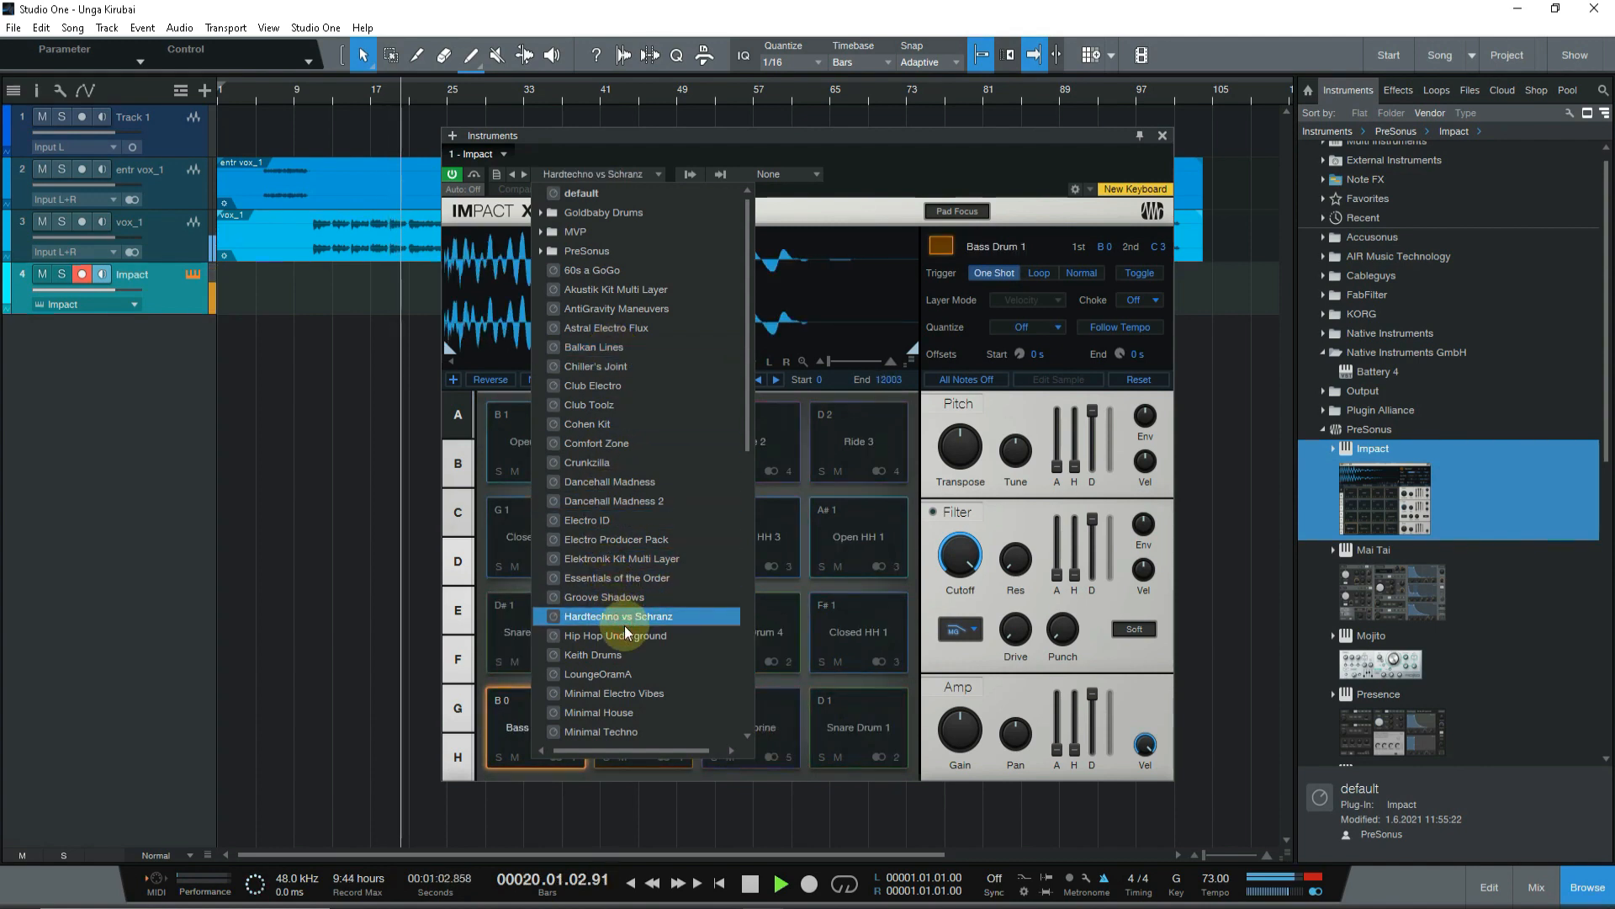
{"action": "left_click", "coordinate": [624, 655]}
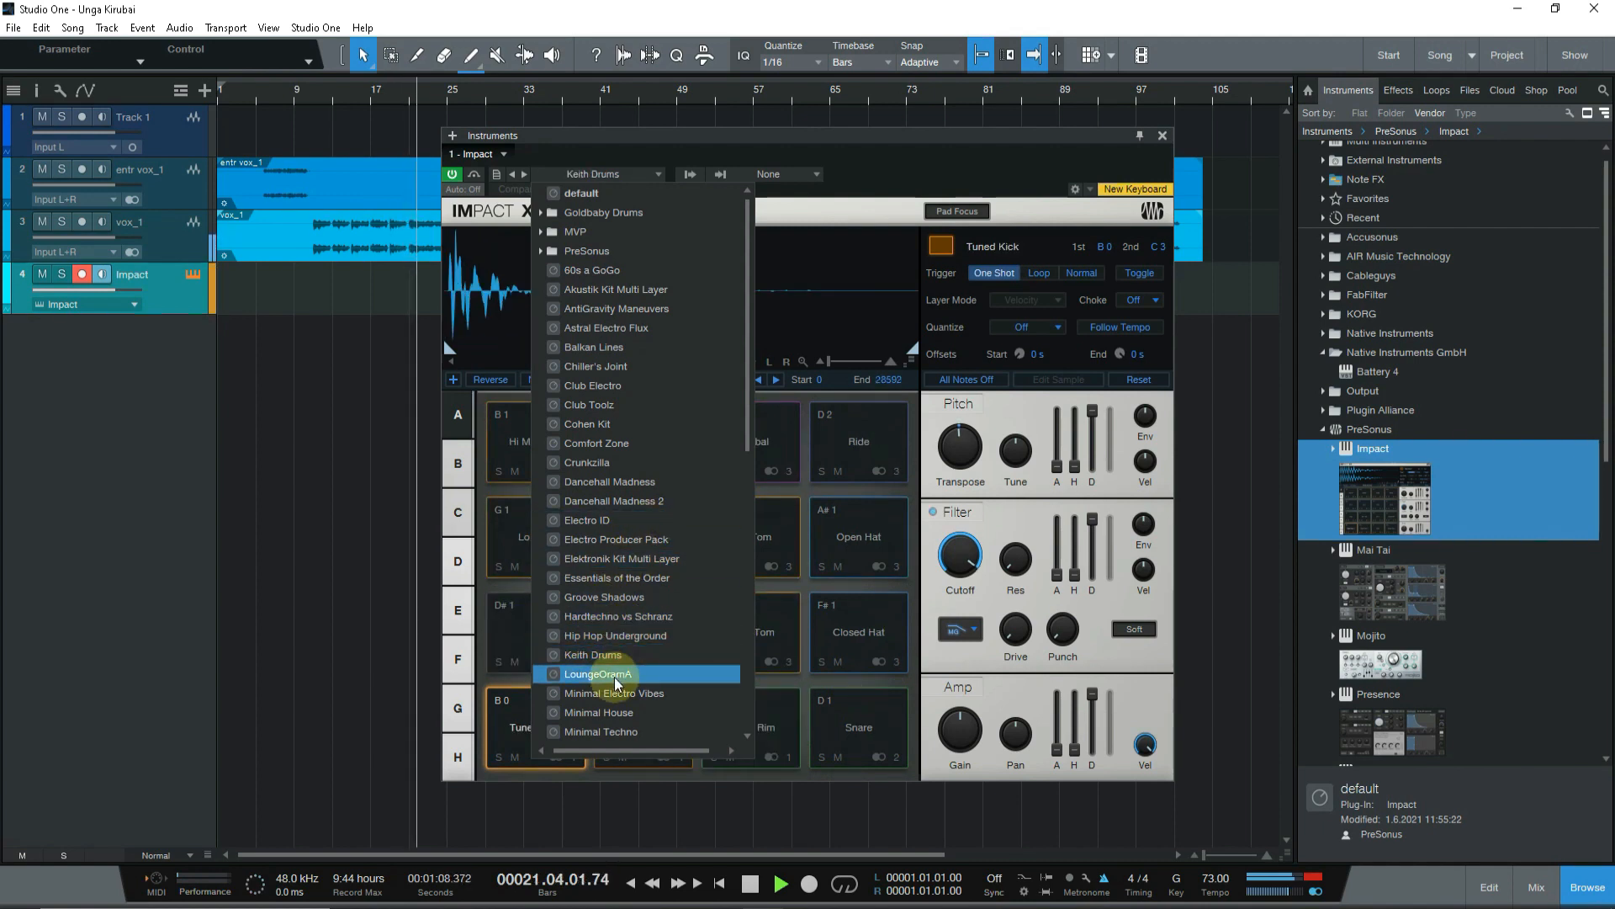
Step: Audition the Electro Producer Pack, Crunkzilla, Chiller's Joint and 60s a GoGo kit presets against the playing vocals
{"action": "left_click", "coordinate": [625, 539]}
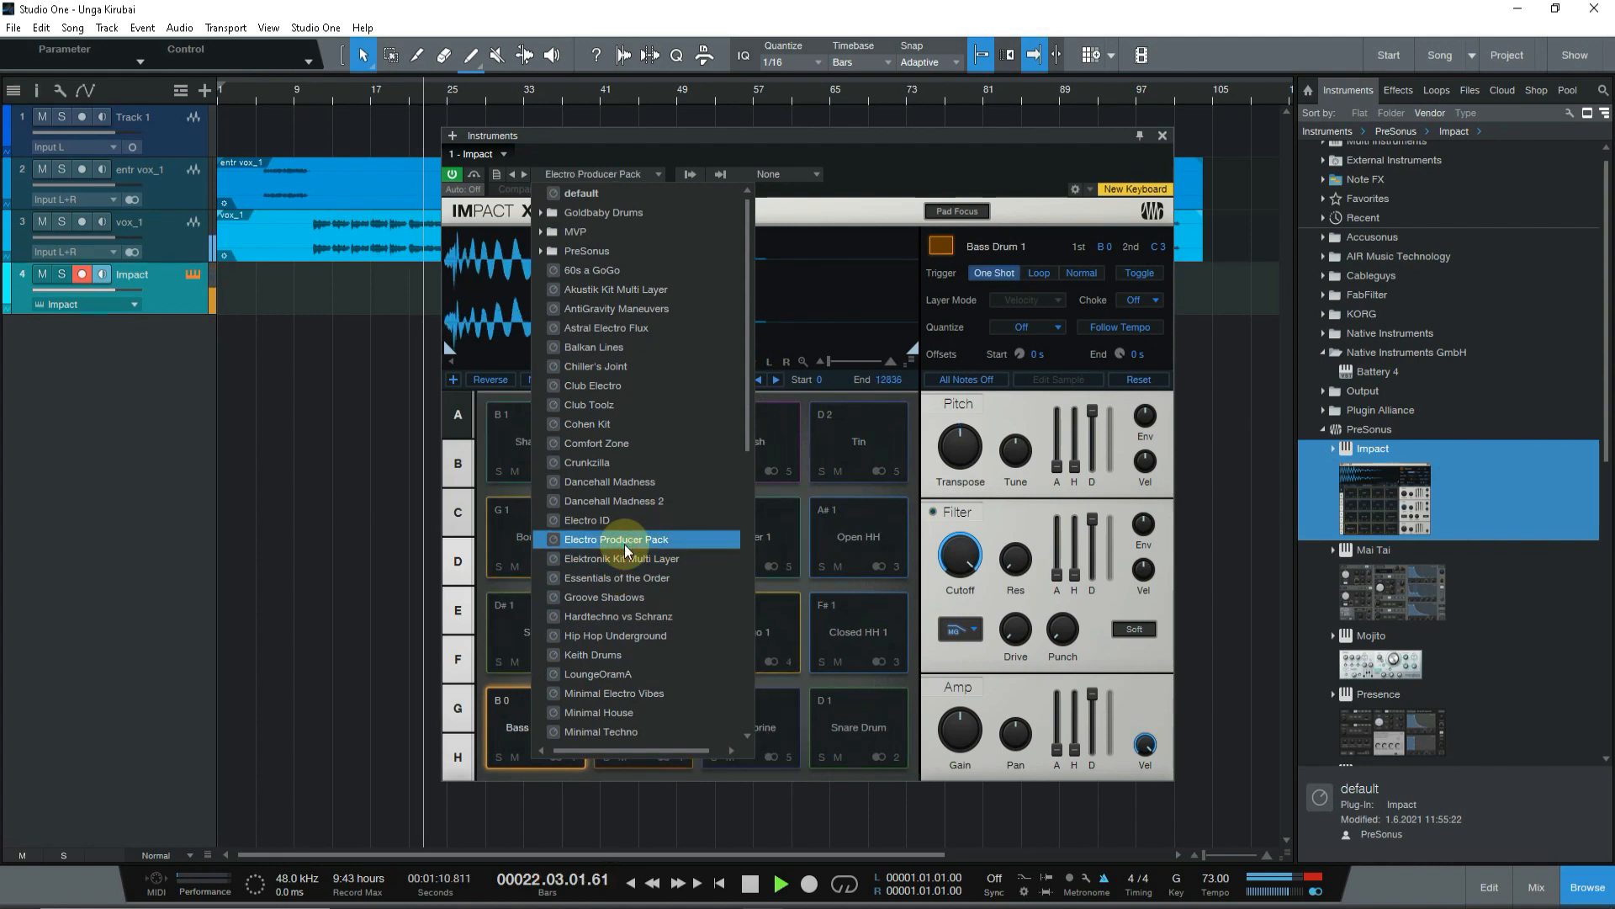
{"action": "left_click", "coordinate": [622, 461]}
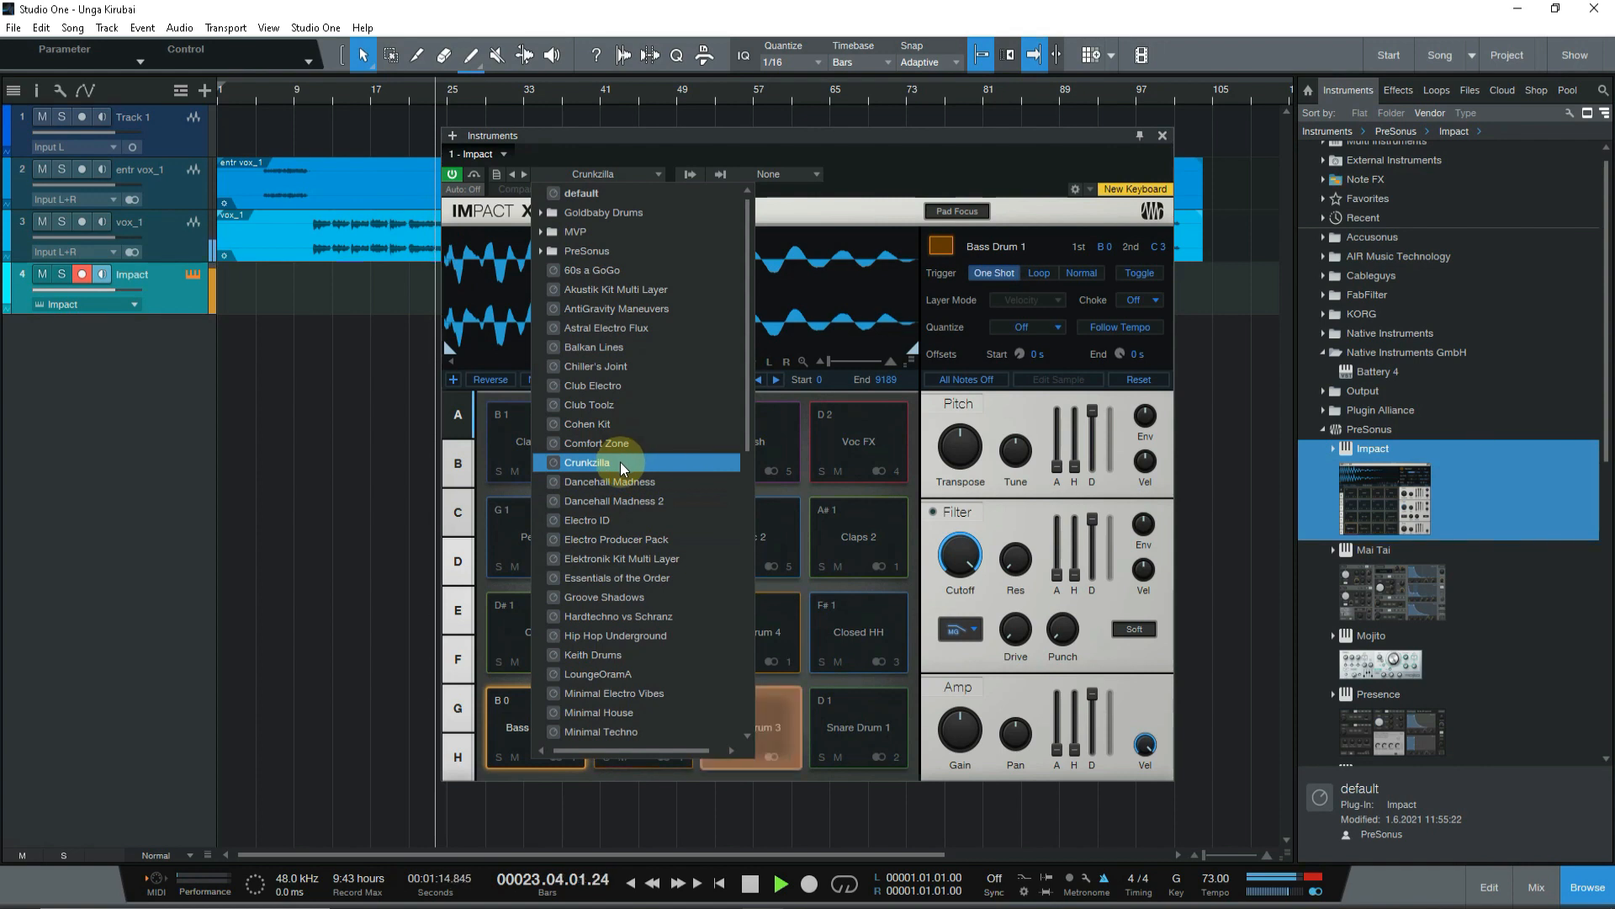
{"action": "left_click", "coordinate": [614, 368]}
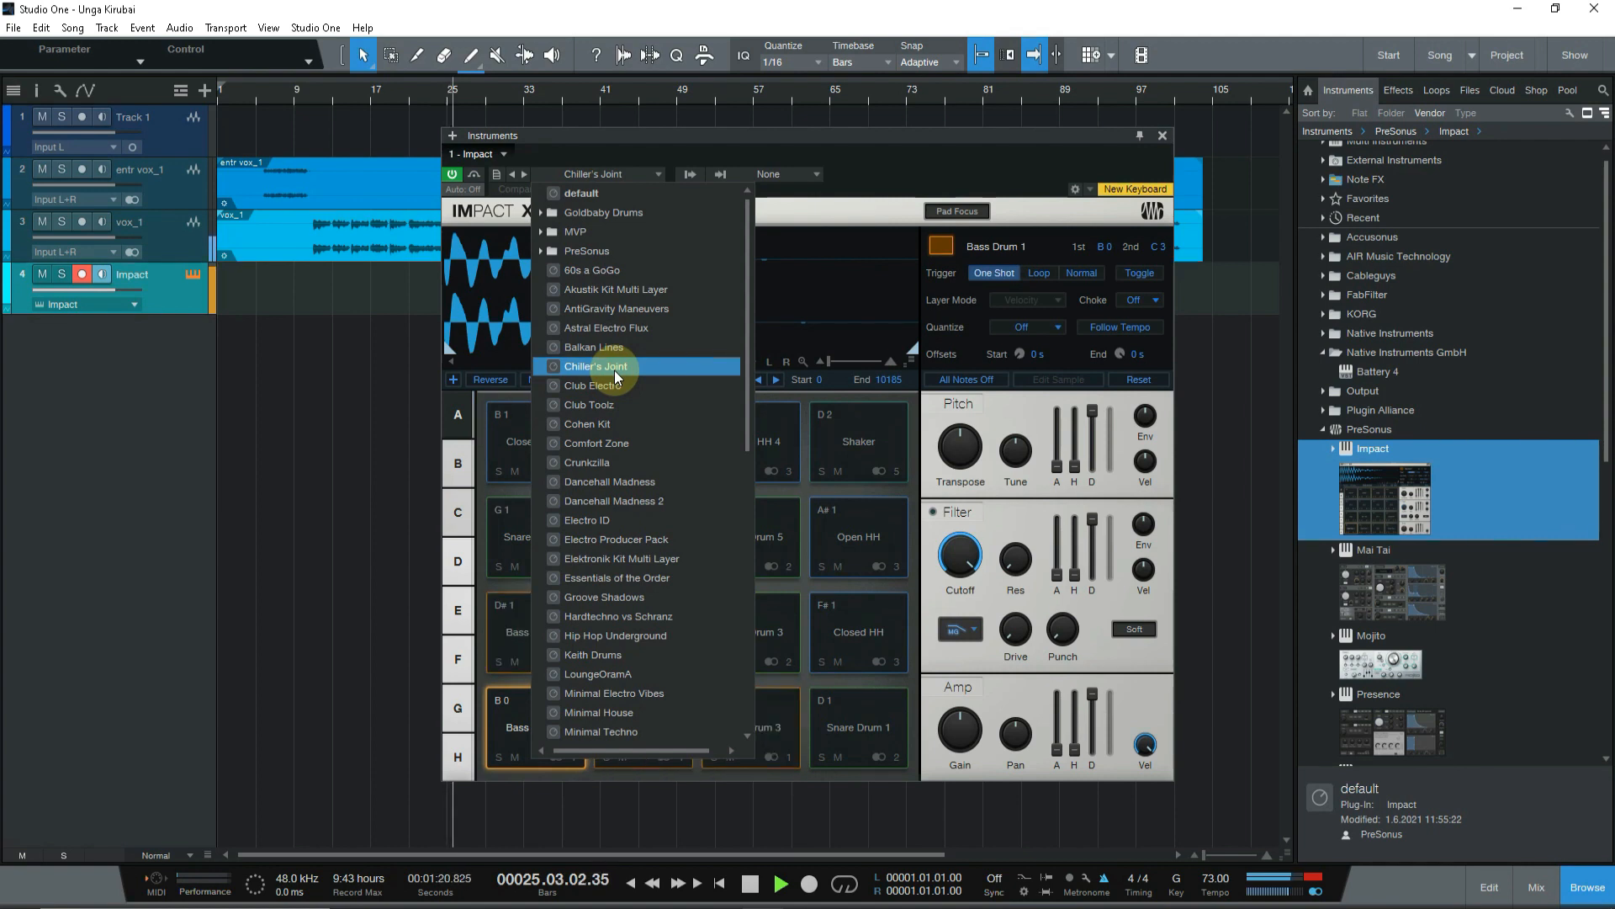
{"action": "left_click", "coordinate": [628, 278]}
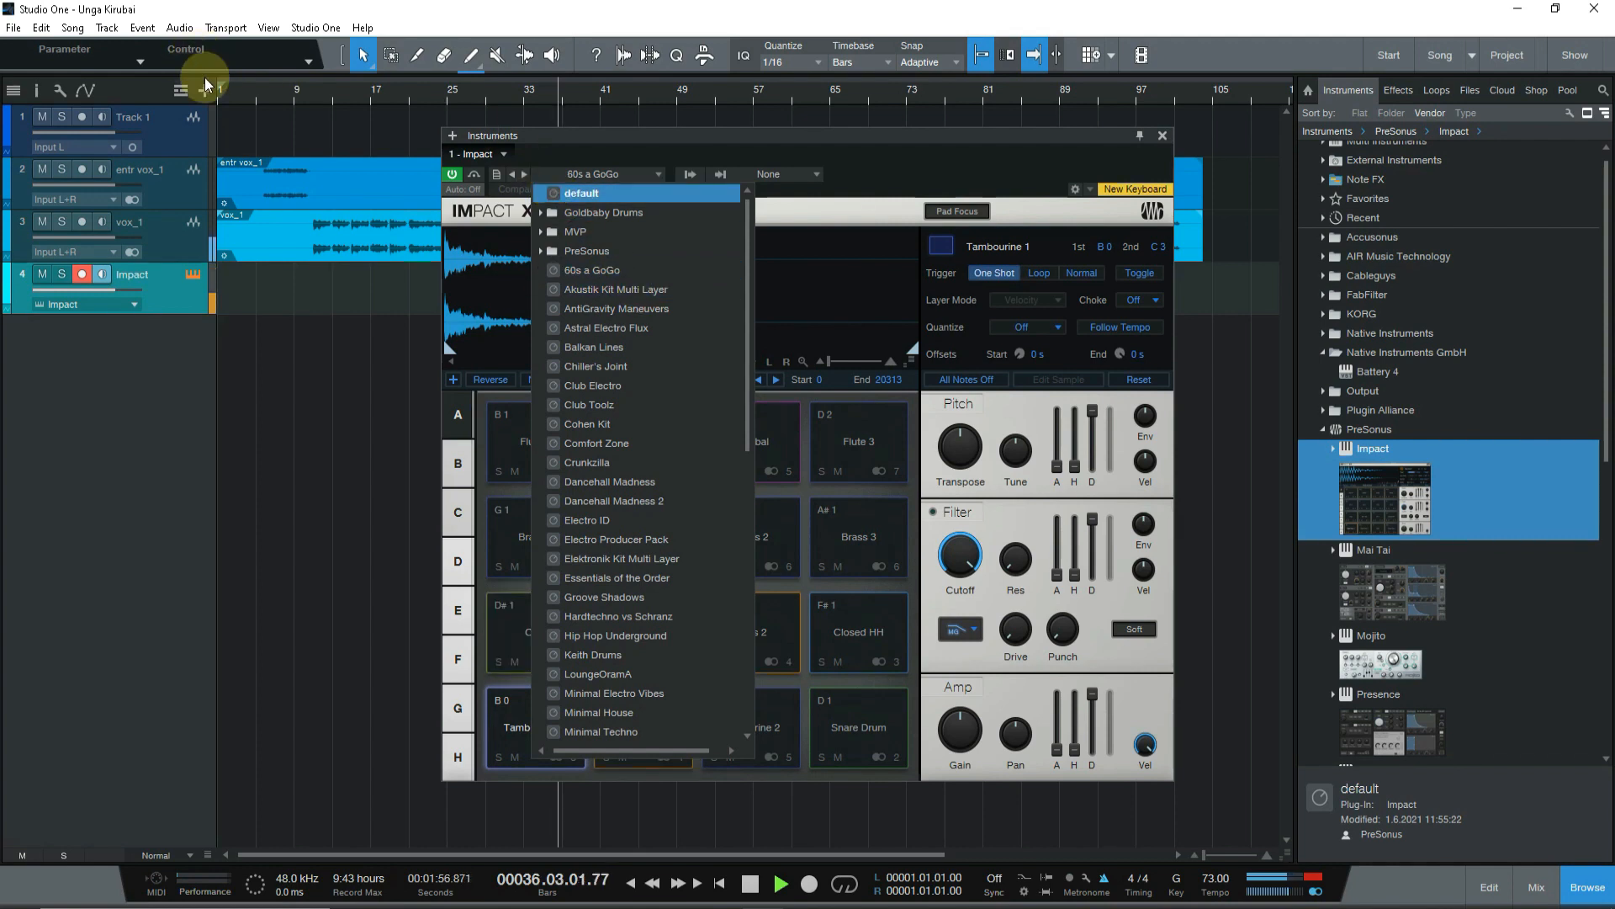
{"action": "key", "text": "Escape"}
Step: Set up a loop from bar 1 to bar 5, then stop playback and return the playhead to the song start
{"action": "left_click", "coordinate": [228, 88]}
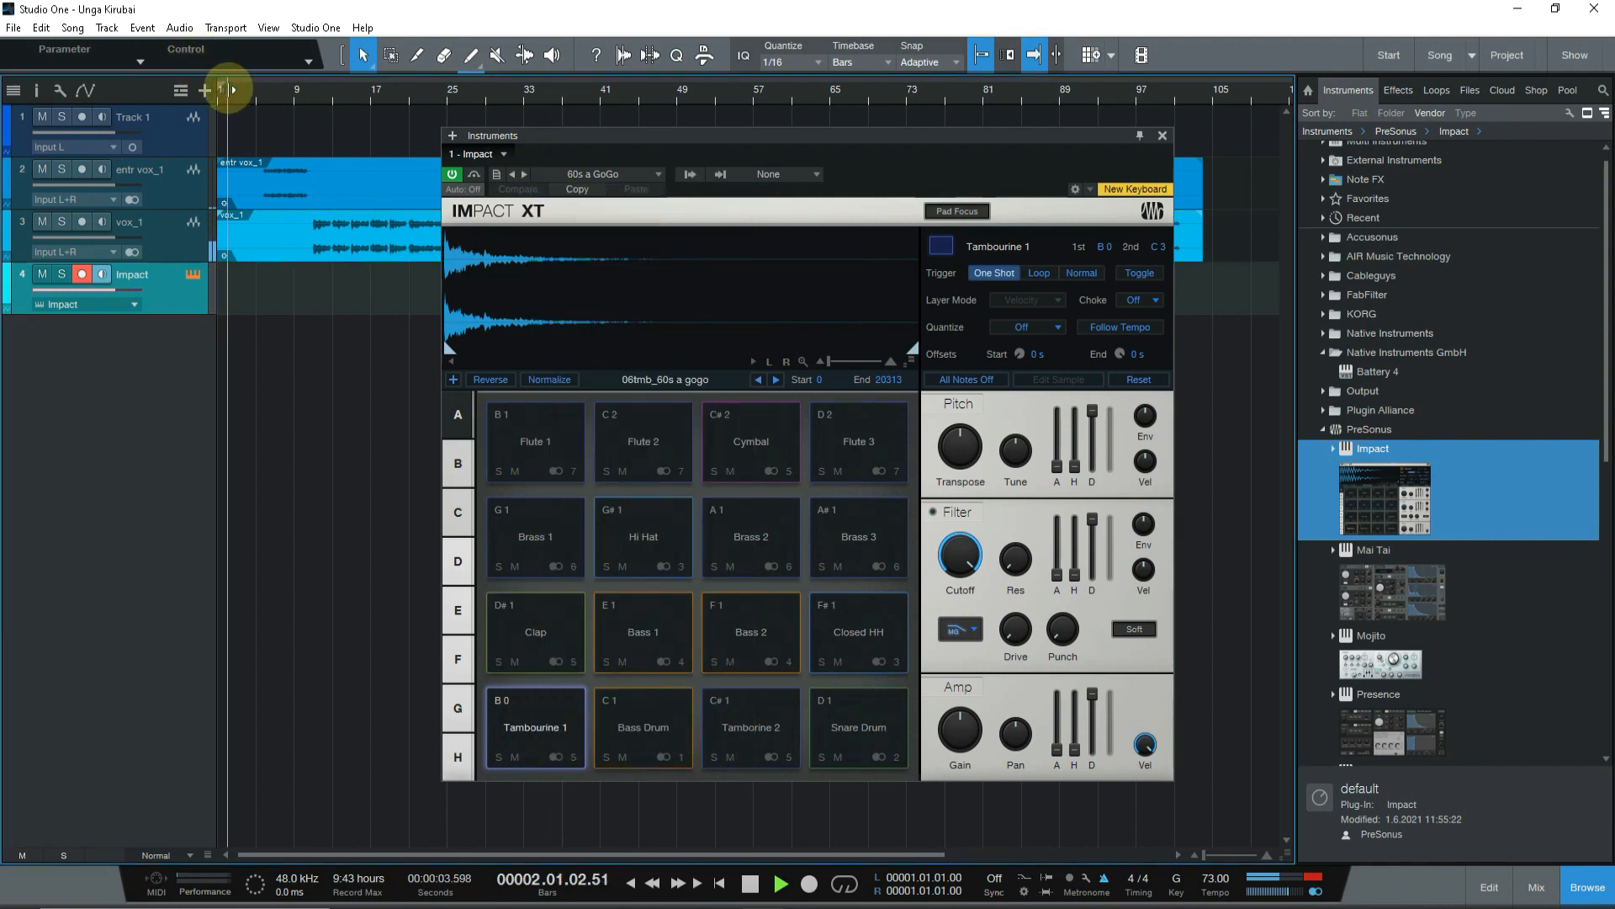
{"action": "left_click_drag", "start_coordinate": [242, 91], "coordinate": [334, 104]}
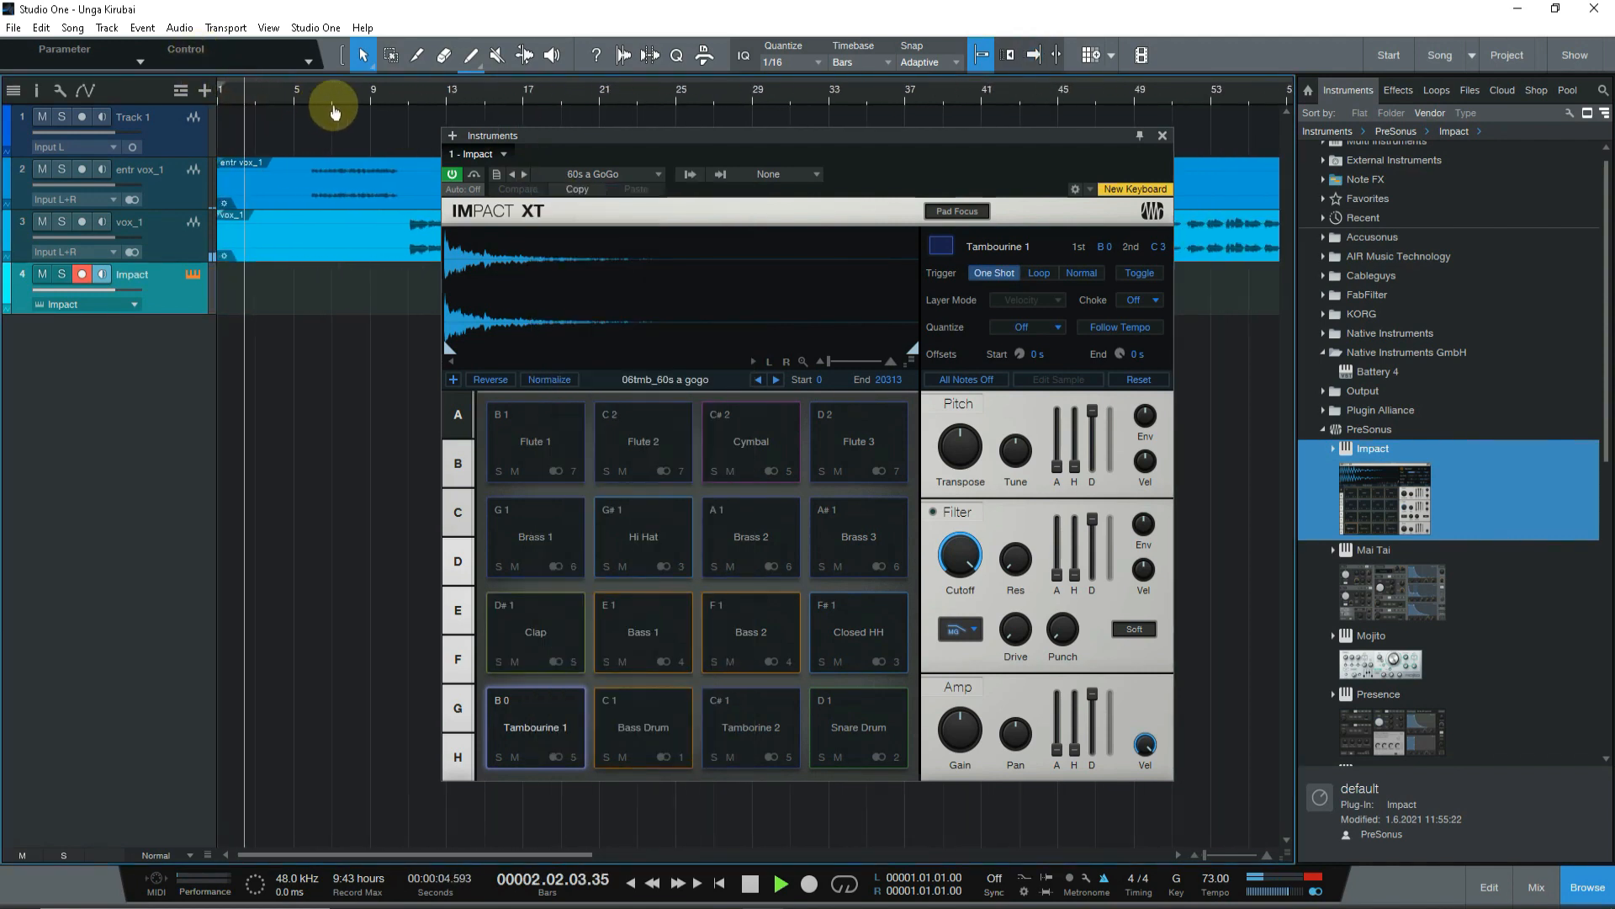
{"action": "left_click", "coordinate": [285, 90], "text": "alt"}
{"action": "left_click", "coordinate": [810, 883]}
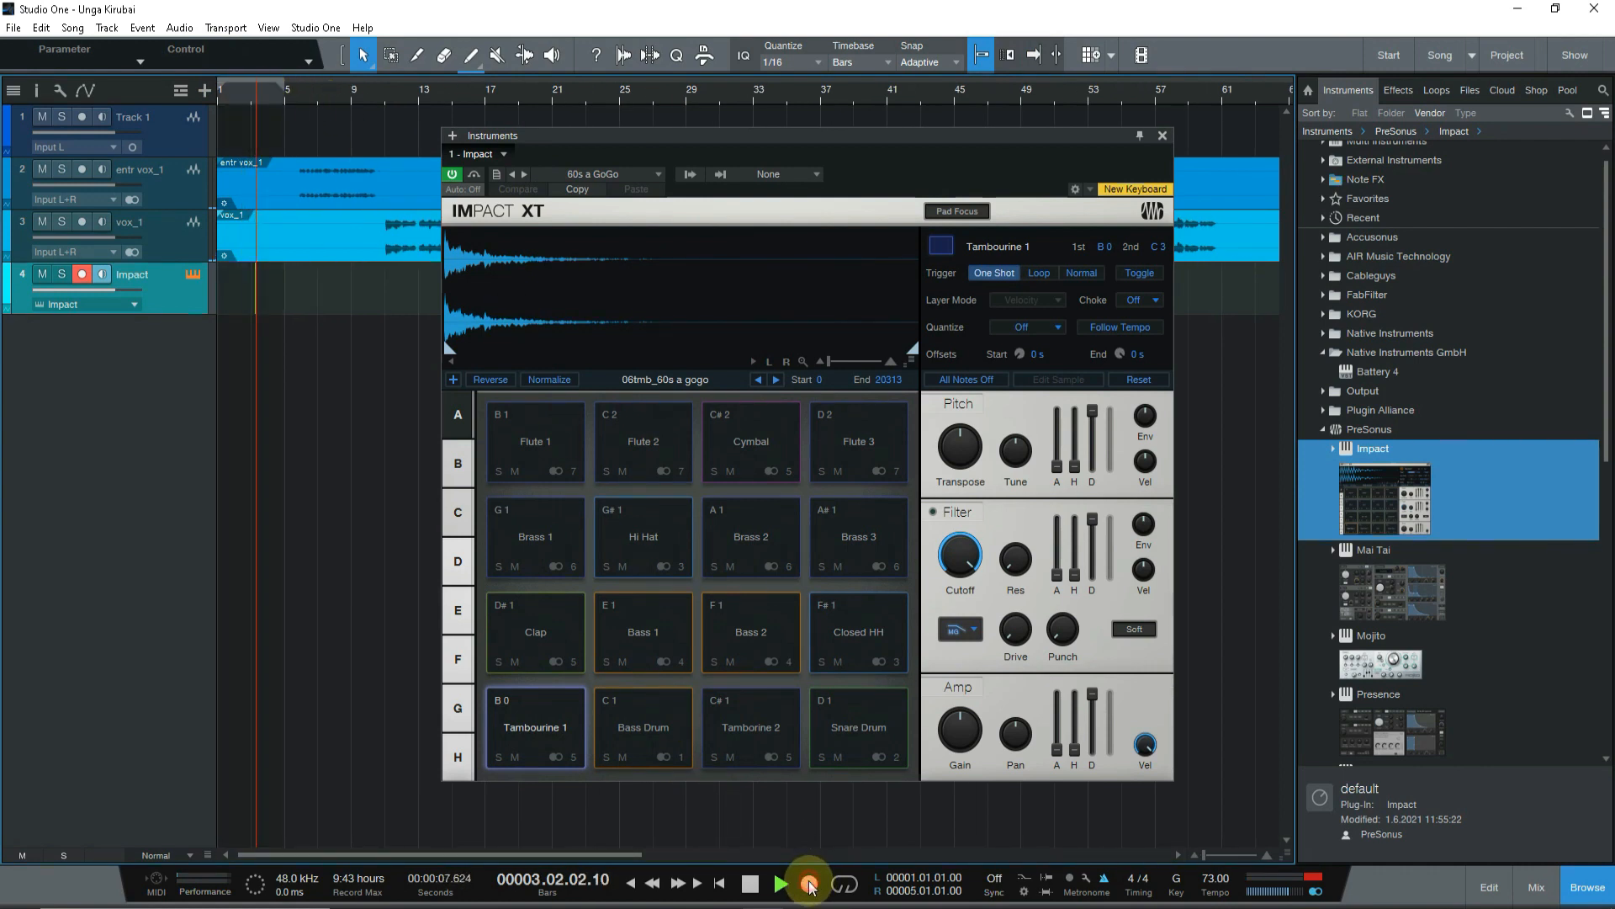
{"action": "key", "text": "space"}
{"action": "left_click", "coordinate": [715, 883]}
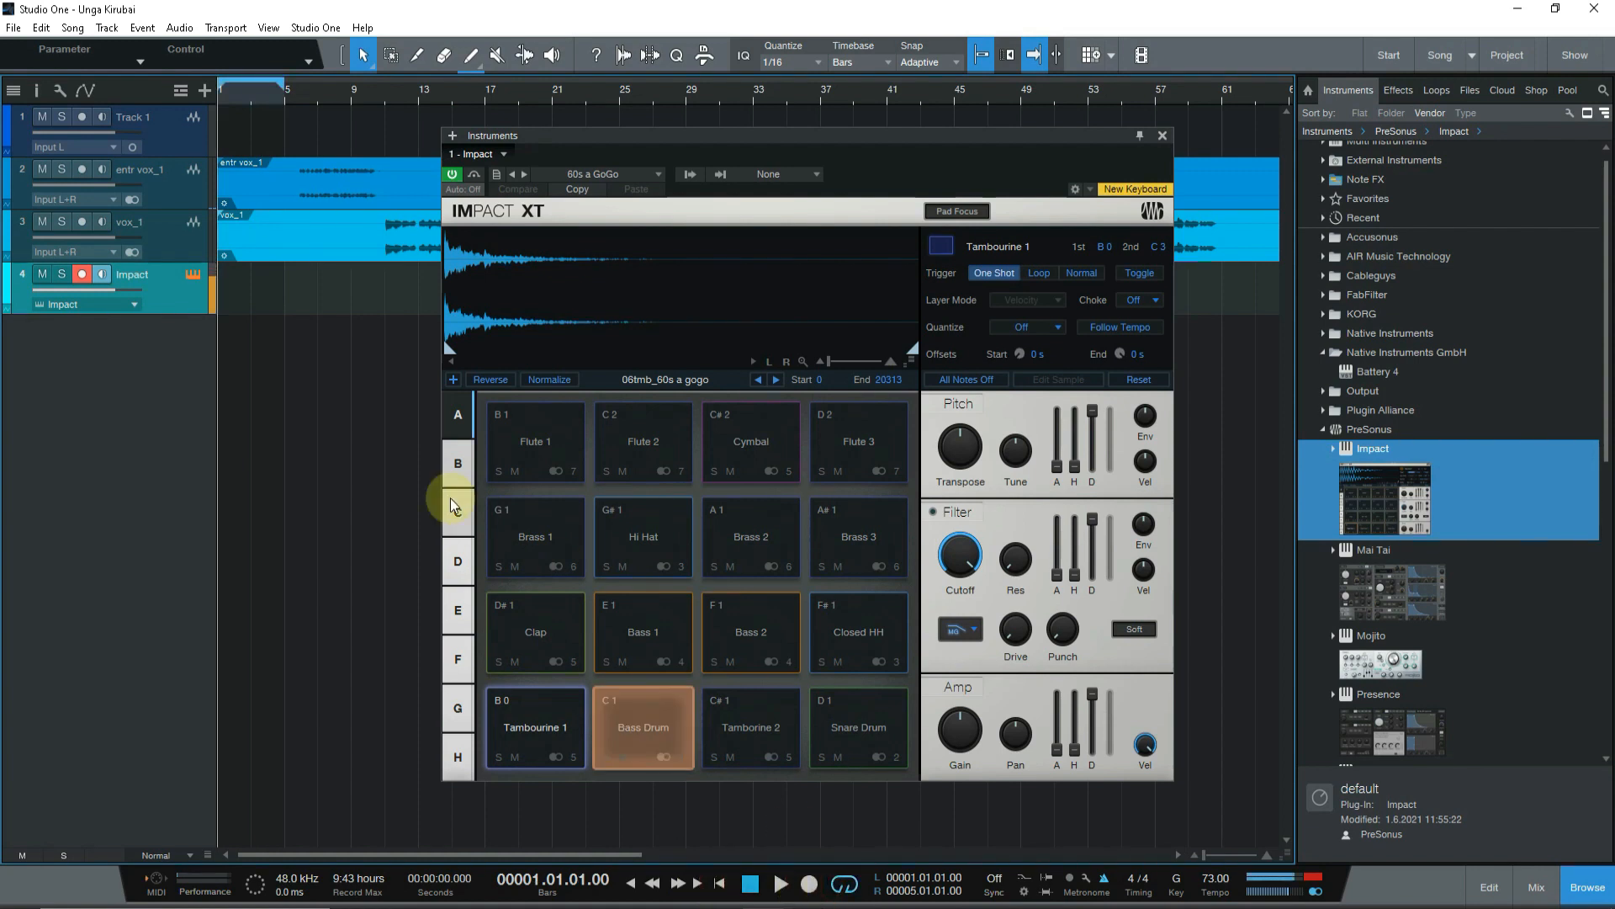
Step: Step the Bass Drum pad forward through the kit's samples to 11brs_60s a gogo, and audition the Bass 1 and Clap pads
{"action": "left_click", "coordinate": [626, 729]}
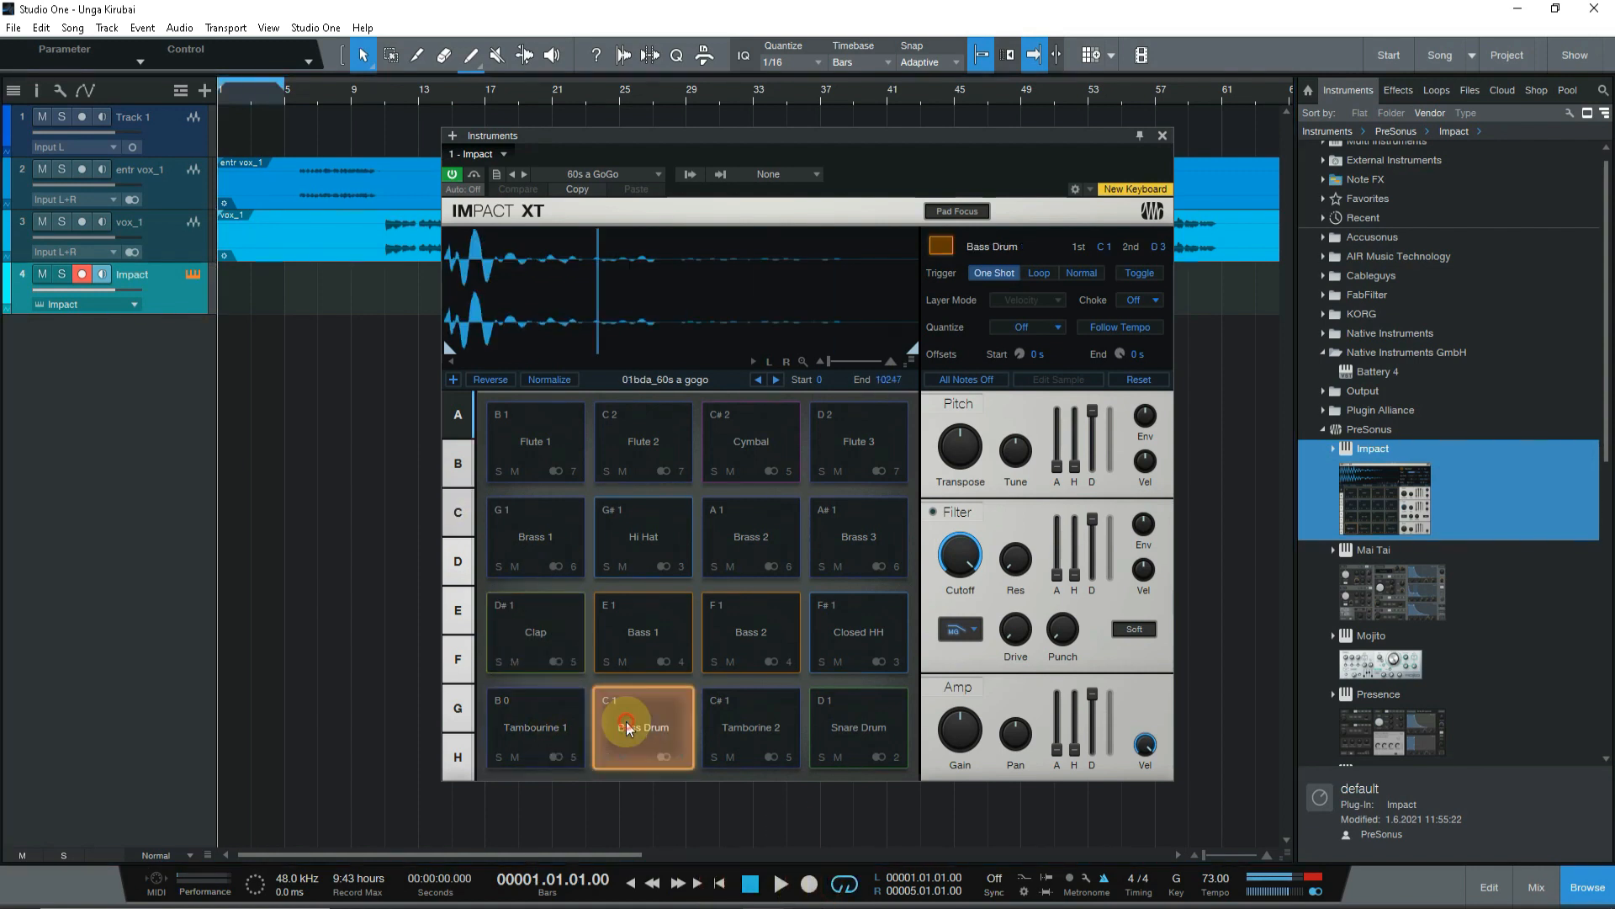
{"action": "left_click", "coordinate": [778, 380]}
{"action": "left_click", "coordinate": [779, 380]}
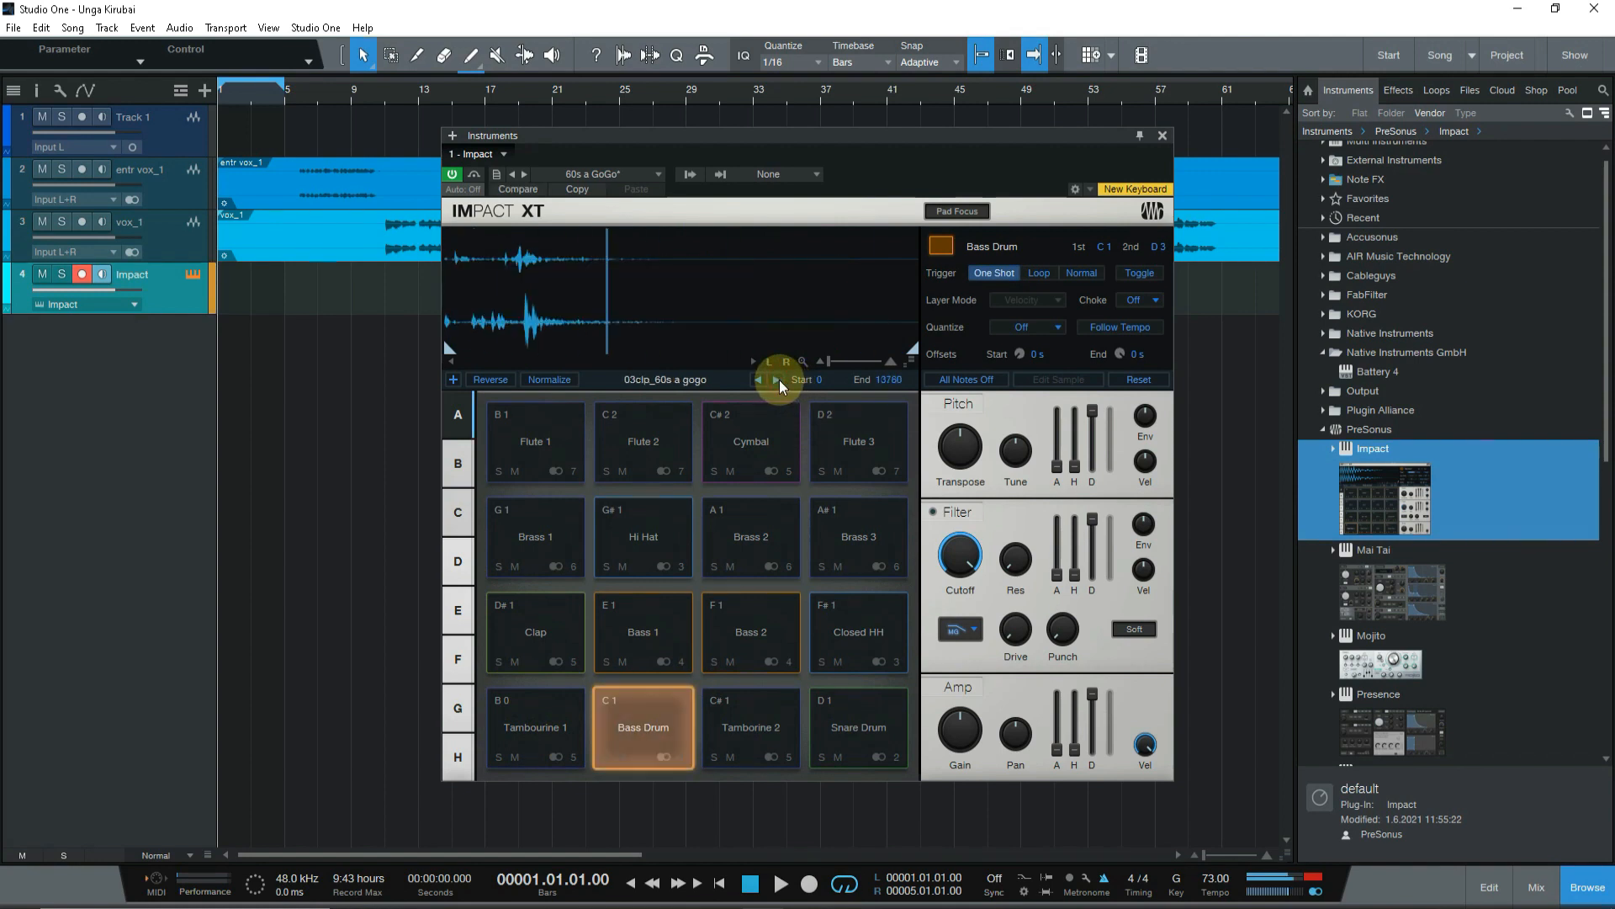
{"action": "left_click", "coordinate": [779, 380]}
{"action": "left_click", "coordinate": [779, 381]}
{"action": "left_click", "coordinate": [779, 380]}
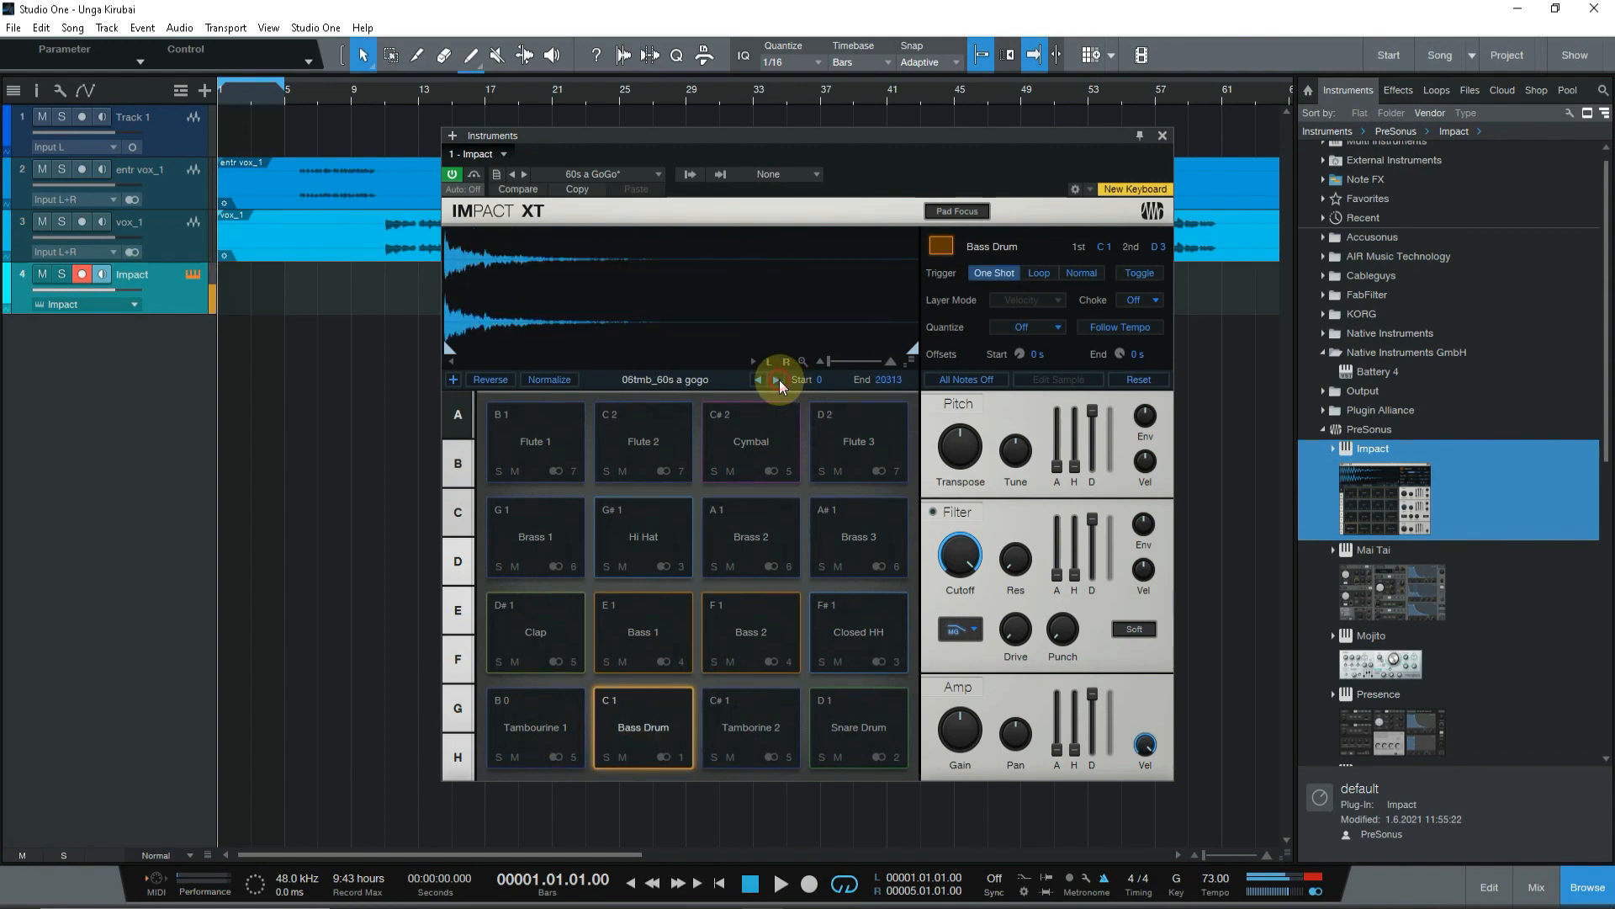
{"action": "left_click", "coordinate": [779, 380]}
{"action": "left_click", "coordinate": [779, 380]}
{"action": "left_click", "coordinate": [779, 380]}
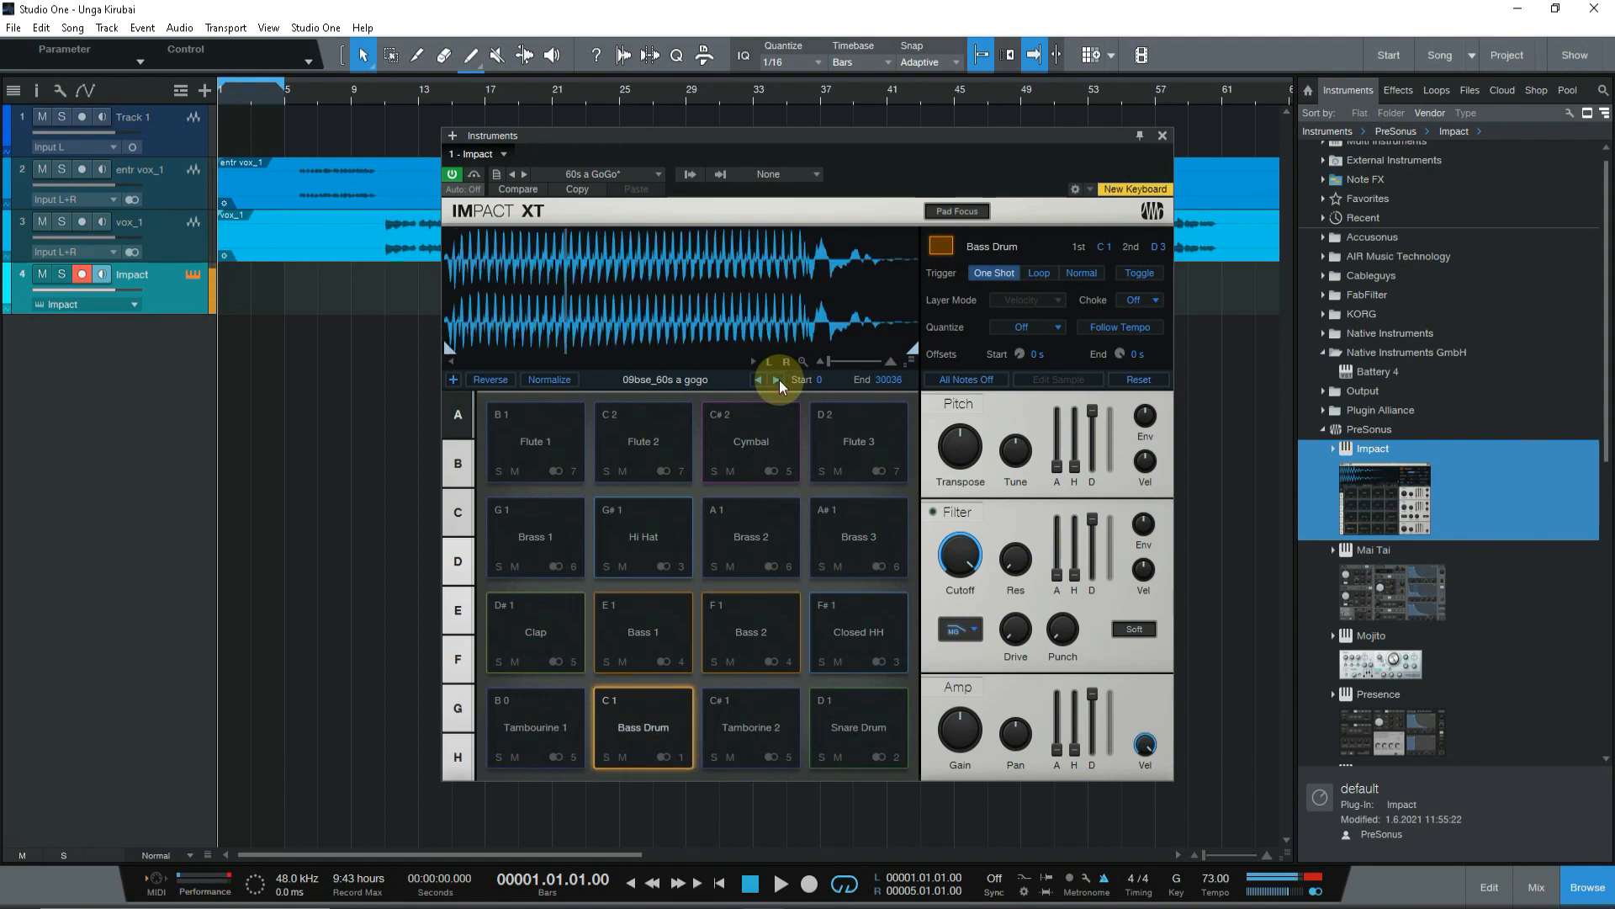
{"action": "left_click", "coordinate": [779, 380]}
{"action": "left_click", "coordinate": [779, 380]}
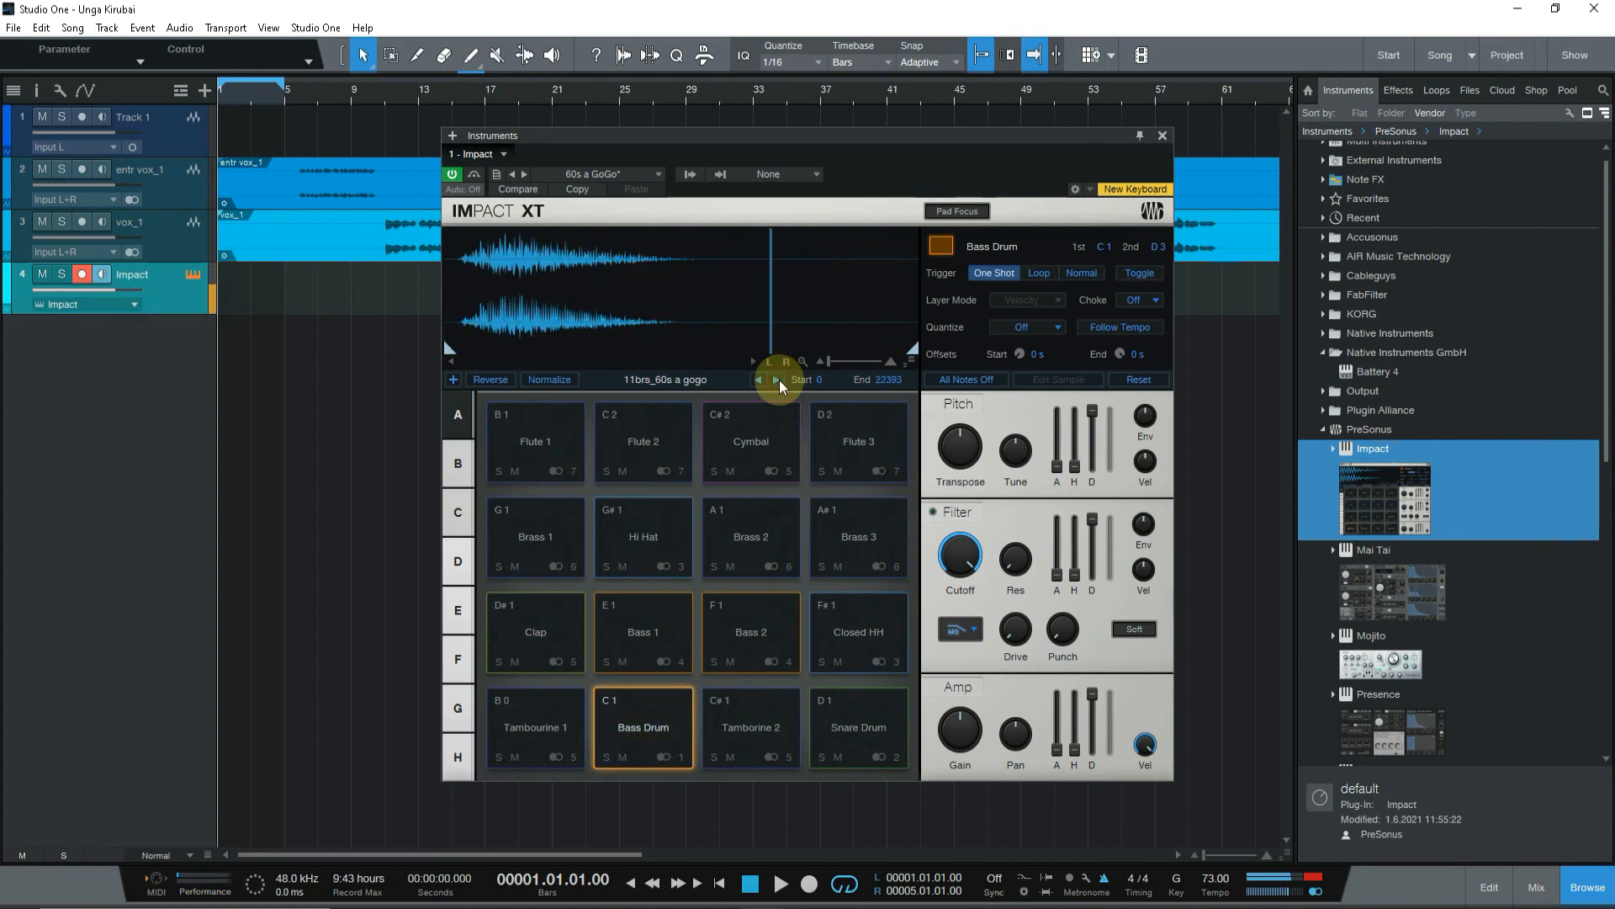
{"action": "left_click", "coordinate": [615, 620]}
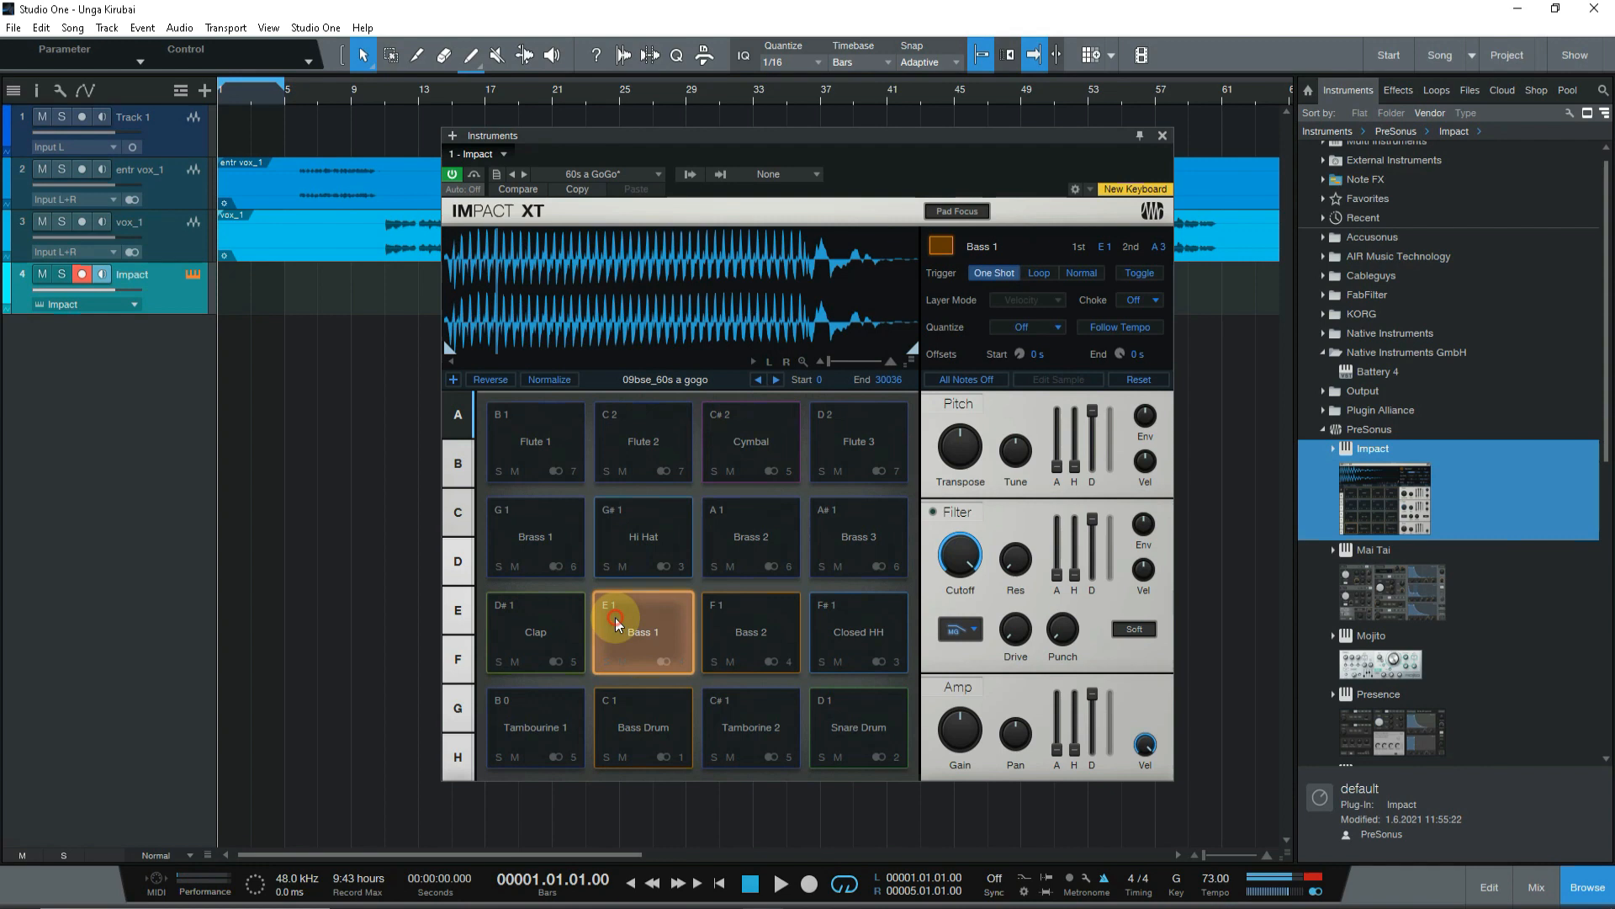
{"action": "left_click", "coordinate": [555, 637]}
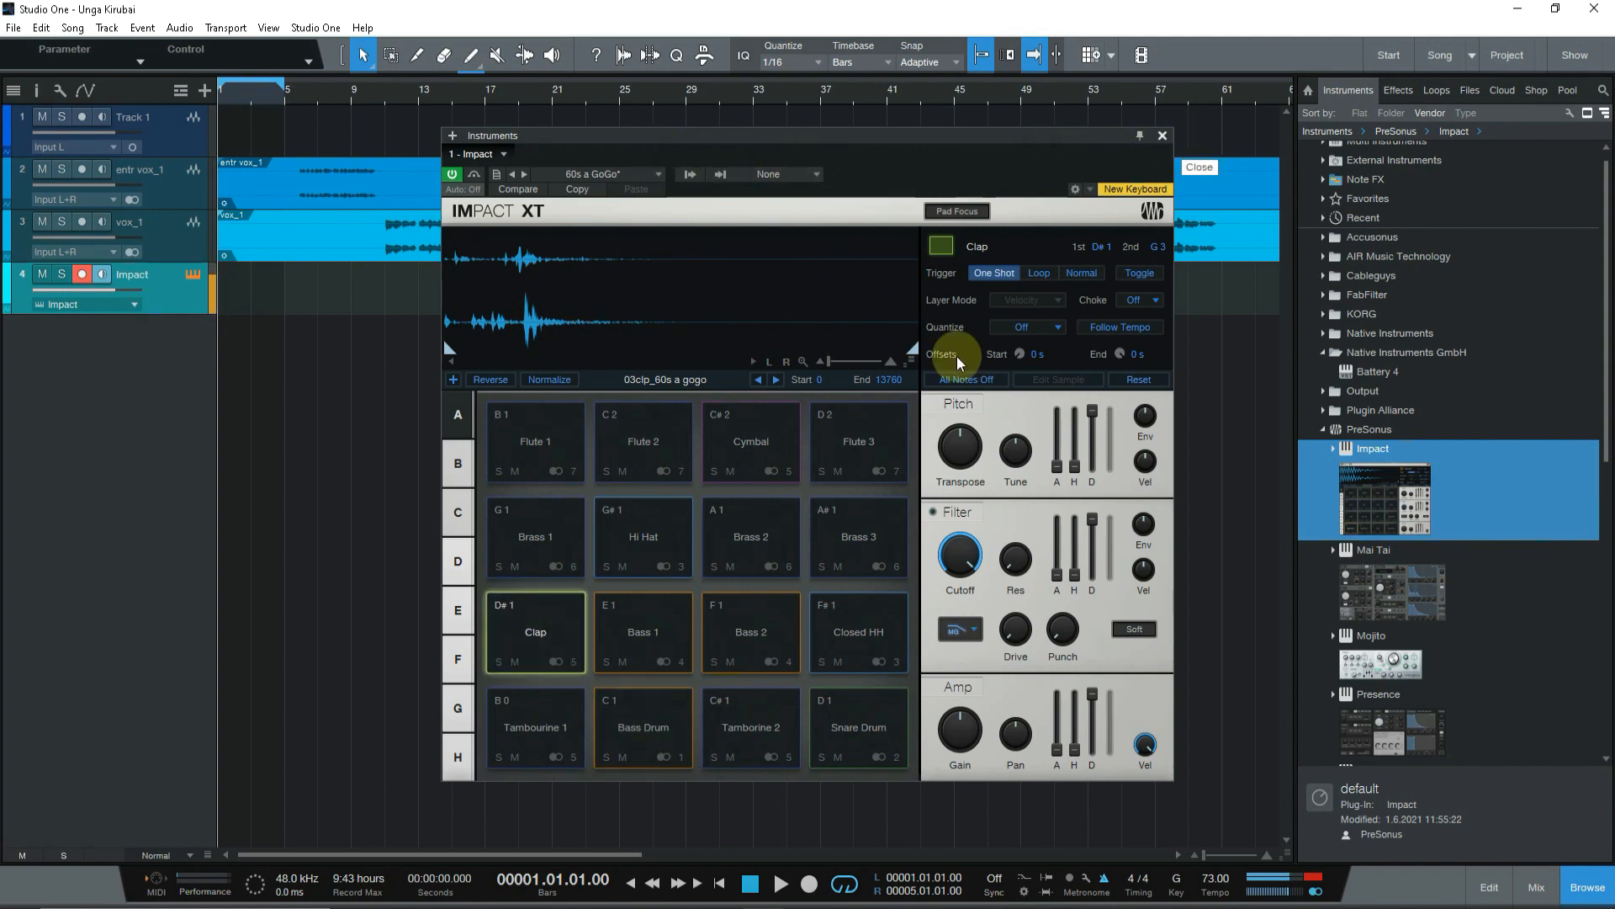
Step: Step the Bass Drum pad back and forth through the kit's samples, ending on 10bse_60s a gogo
{"action": "left_click", "coordinate": [667, 713]}
{"action": "left_click", "coordinate": [756, 381]}
{"action": "left_click", "coordinate": [756, 381]}
{"action": "left_click", "coordinate": [755, 381]}
{"action": "left_click", "coordinate": [756, 380]}
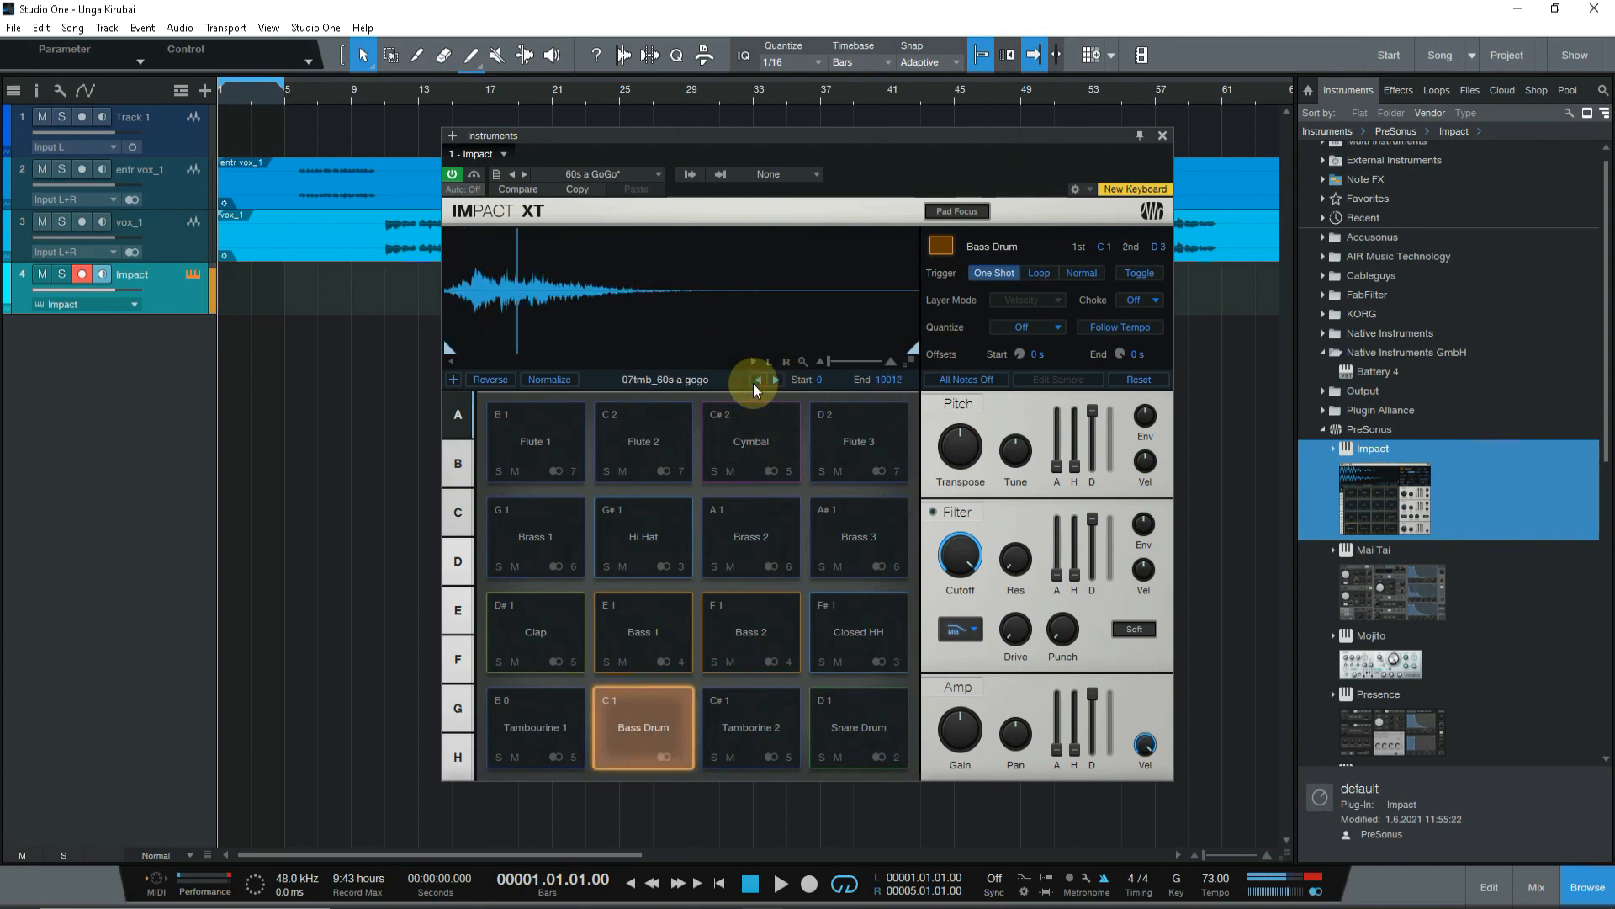
{"action": "left_click", "coordinate": [759, 382]}
{"action": "left_click", "coordinate": [775, 378]}
{"action": "left_click", "coordinate": [776, 378]}
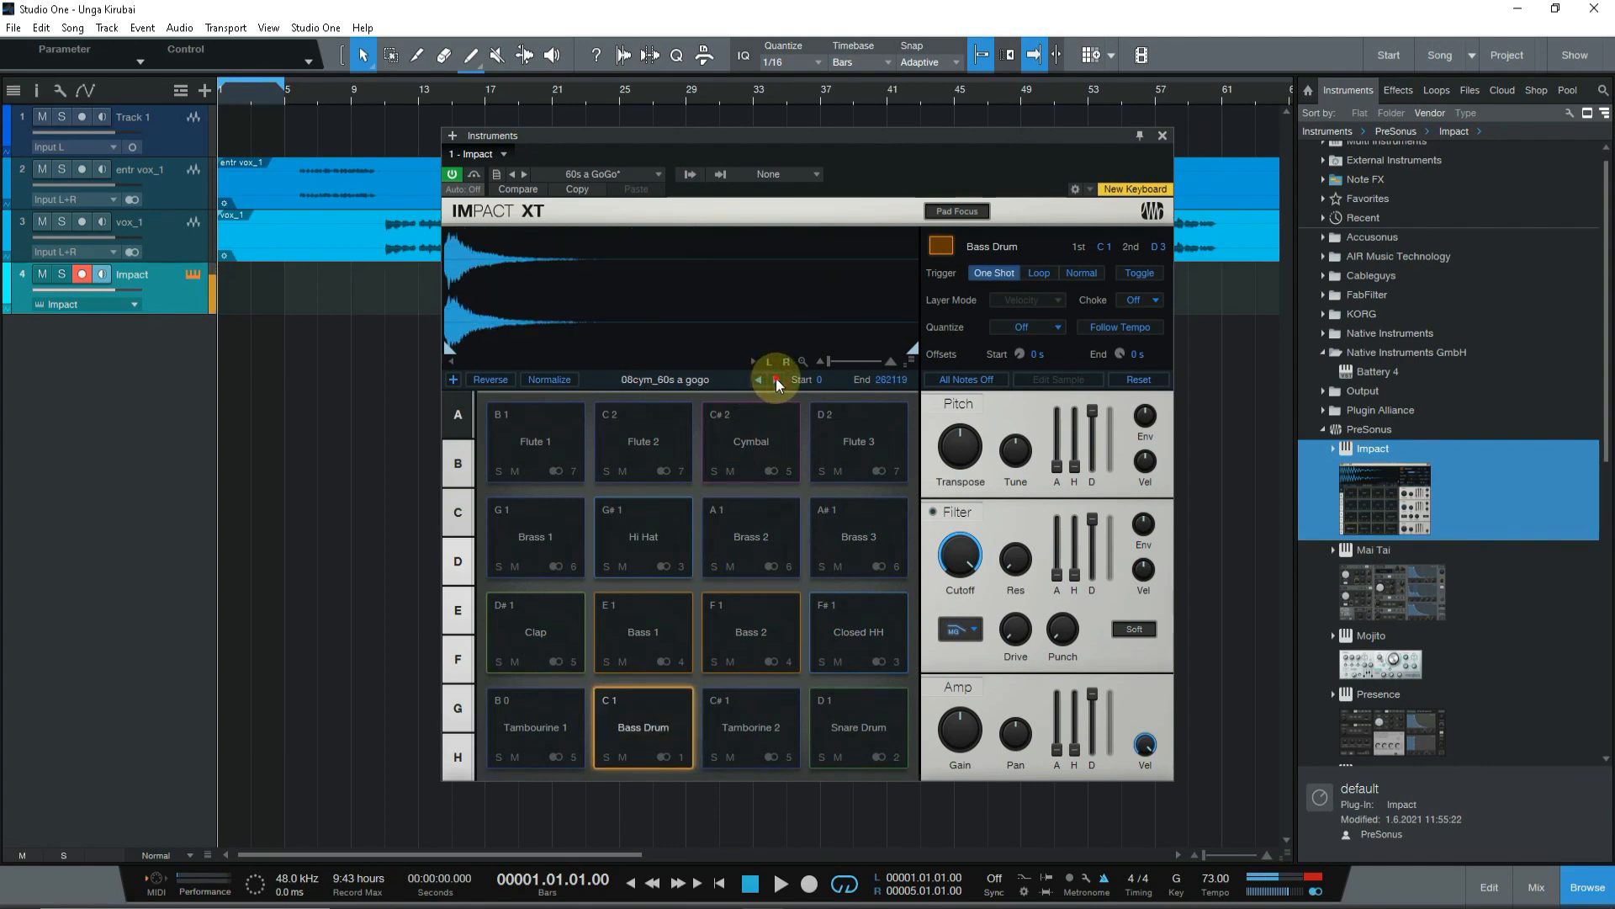
{"action": "left_click", "coordinate": [776, 380]}
{"action": "left_click", "coordinate": [775, 380]}
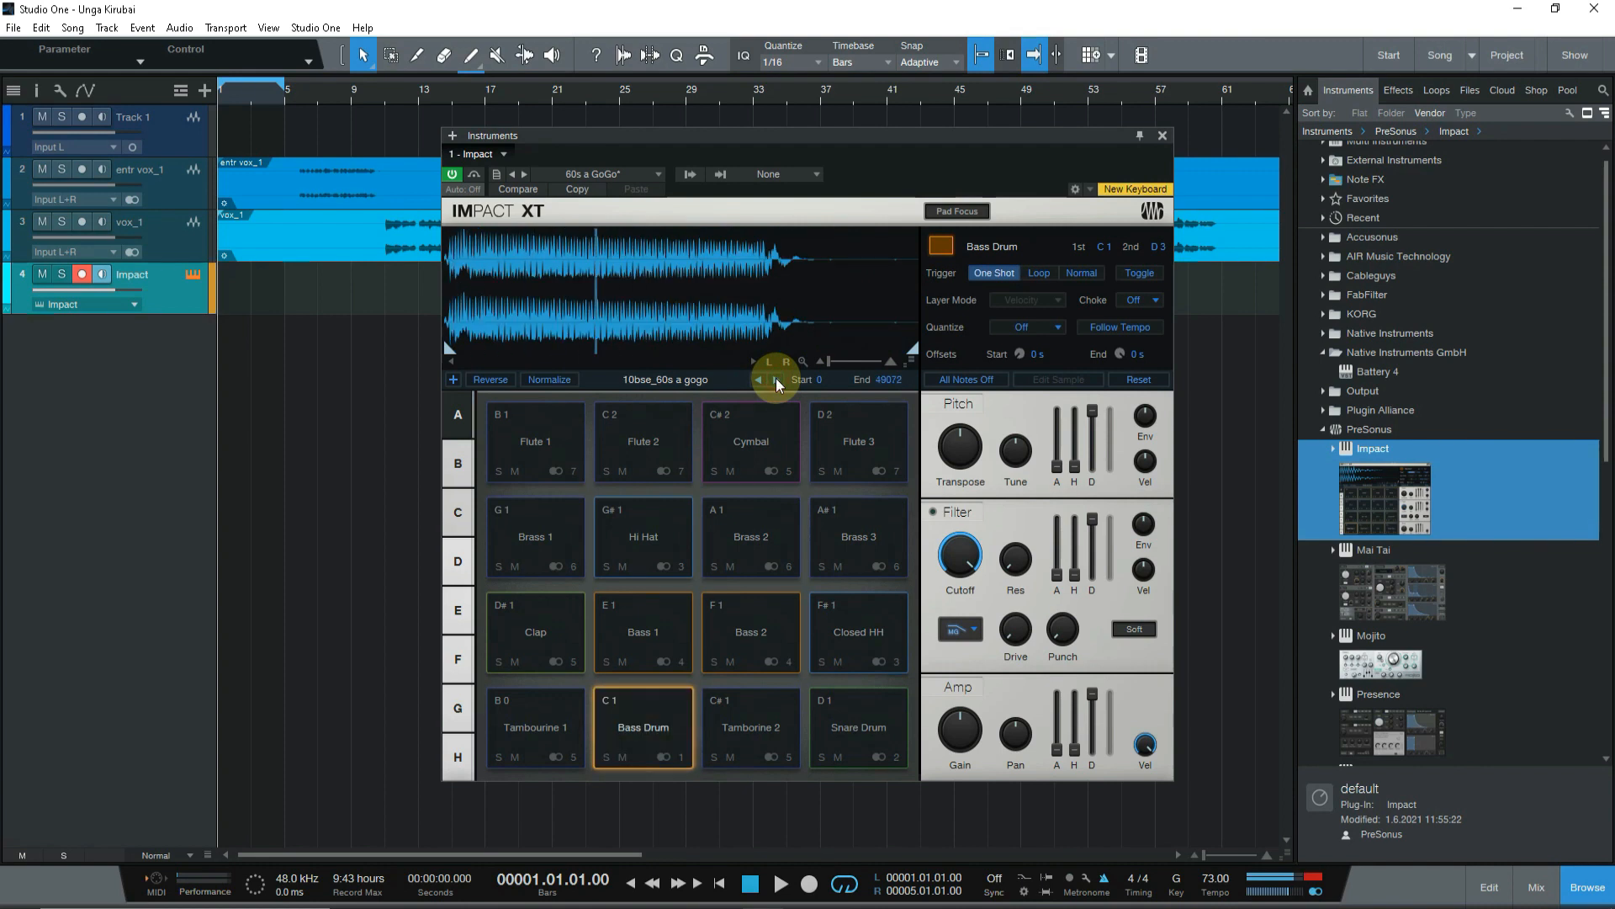
Step: Audition the tambourine, Clap, Bass 1, Bass 2, Closed HH and Bass Drum pads of the 60s a GoGo kit
{"action": "left_click", "coordinate": [550, 726]}
{"action": "left_click", "coordinate": [553, 651]}
{"action": "left_click", "coordinate": [631, 620]}
{"action": "left_click", "coordinate": [532, 707]}
{"action": "left_click", "coordinate": [629, 659]}
{"action": "left_click", "coordinate": [714, 638]}
{"action": "left_click", "coordinate": [860, 633]}
{"action": "left_click", "coordinate": [741, 716]}
{"action": "left_click", "coordinate": [667, 718]}
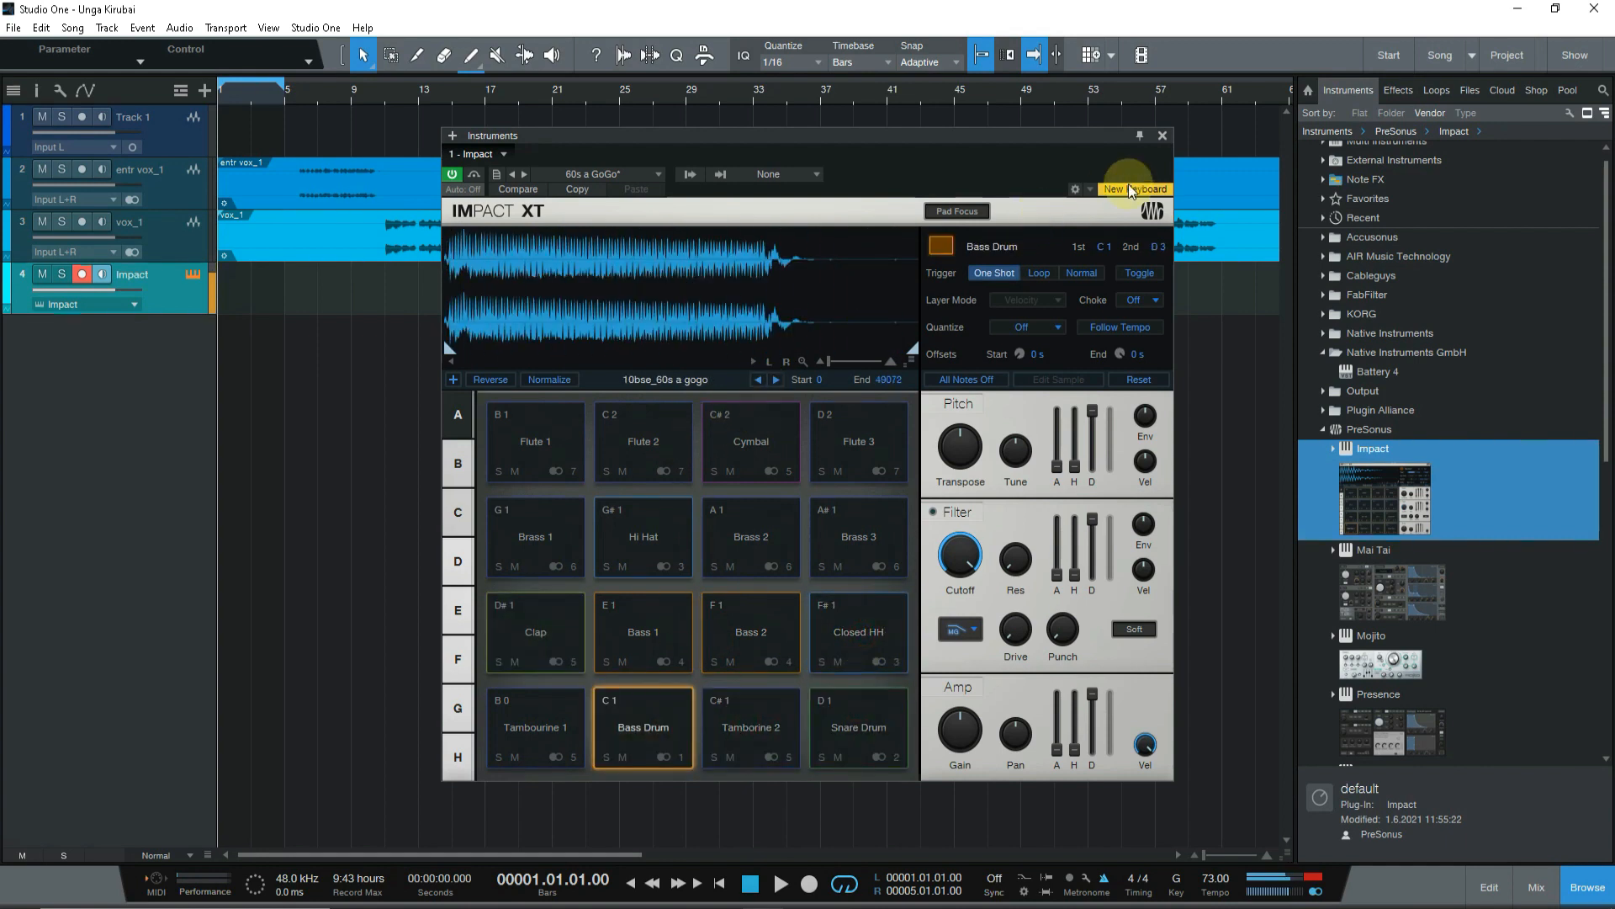
Step: Try the Akustik Kit Multi Layer, AntiGravity Maneuvers and Chiller's Joint presets, and load the Club Electro kit
{"action": "left_click", "coordinate": [649, 174]}
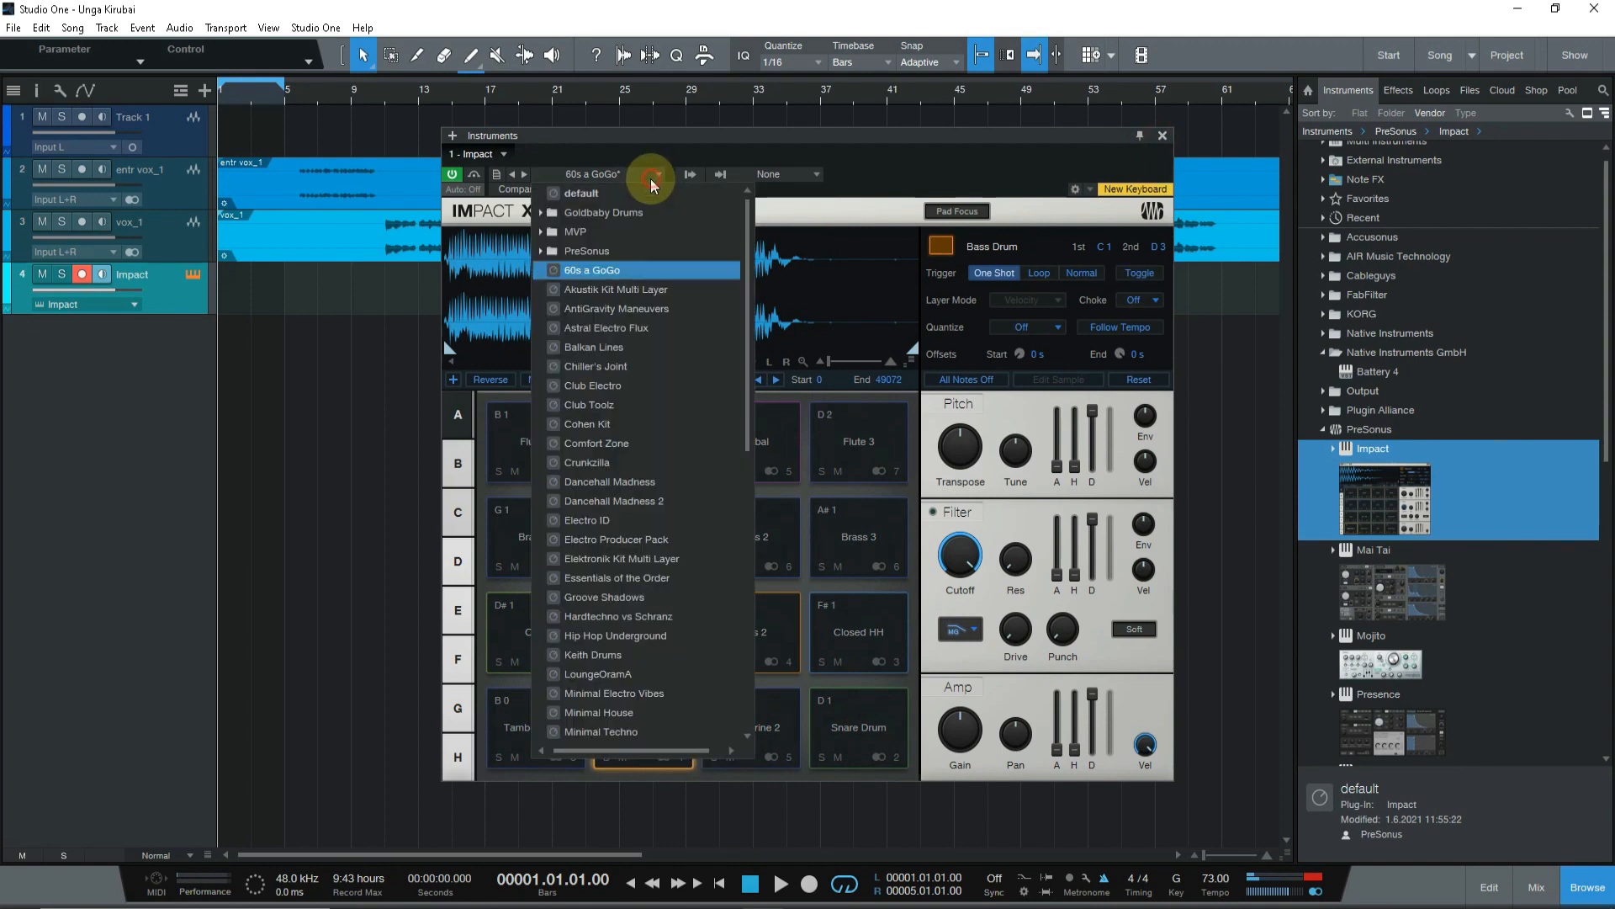
{"action": "left_click", "coordinate": [631, 290]}
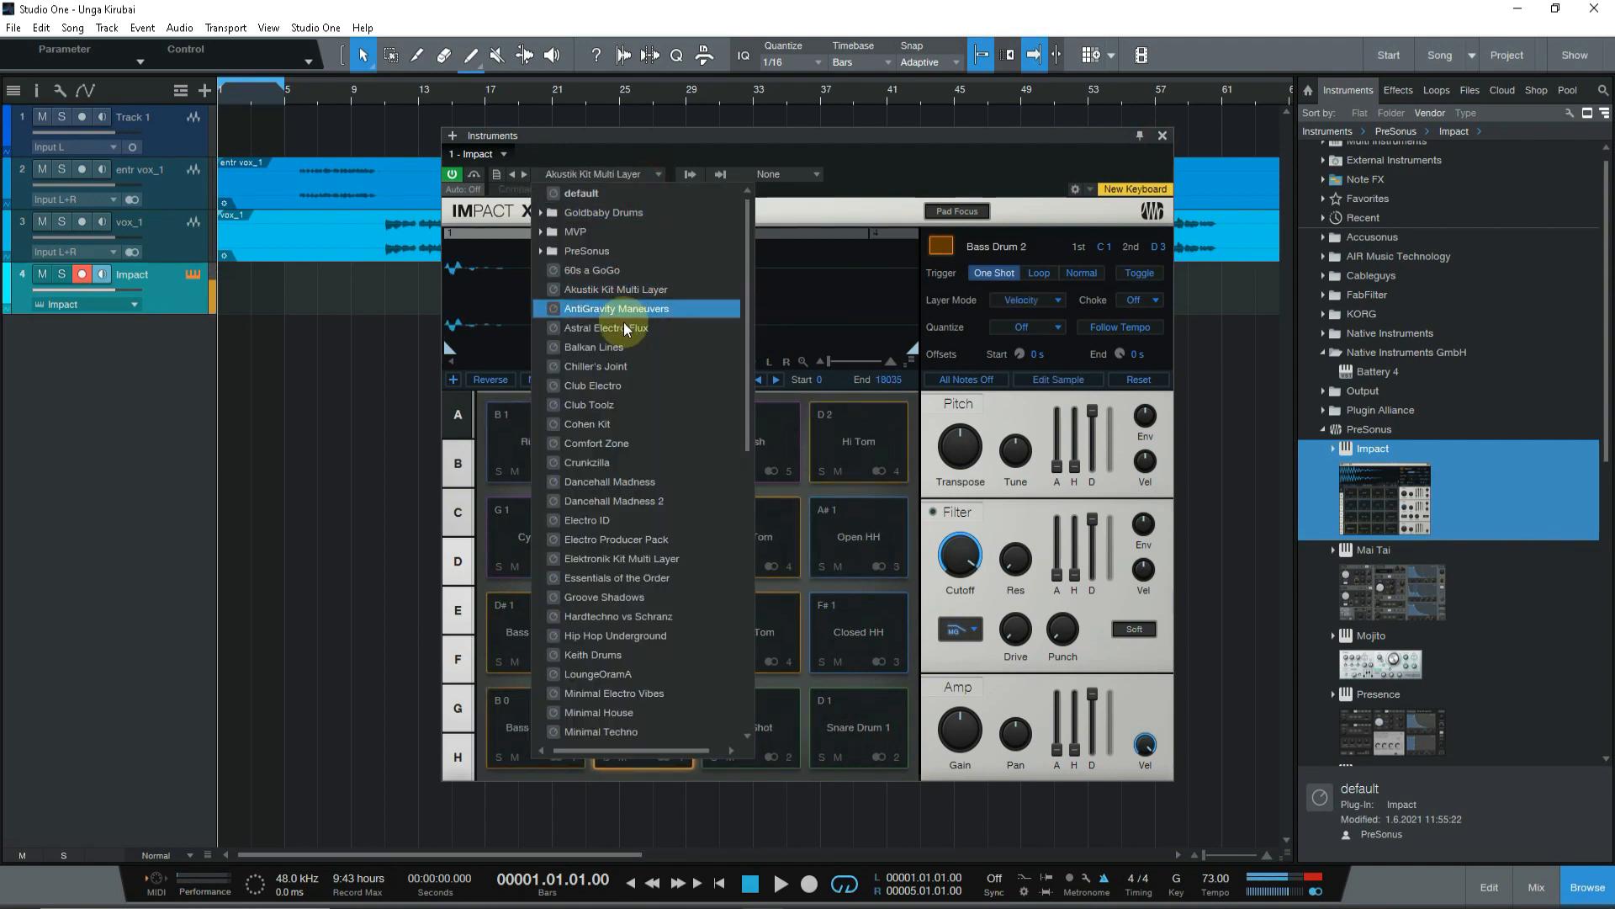
{"action": "left_click", "coordinate": [624, 321]}
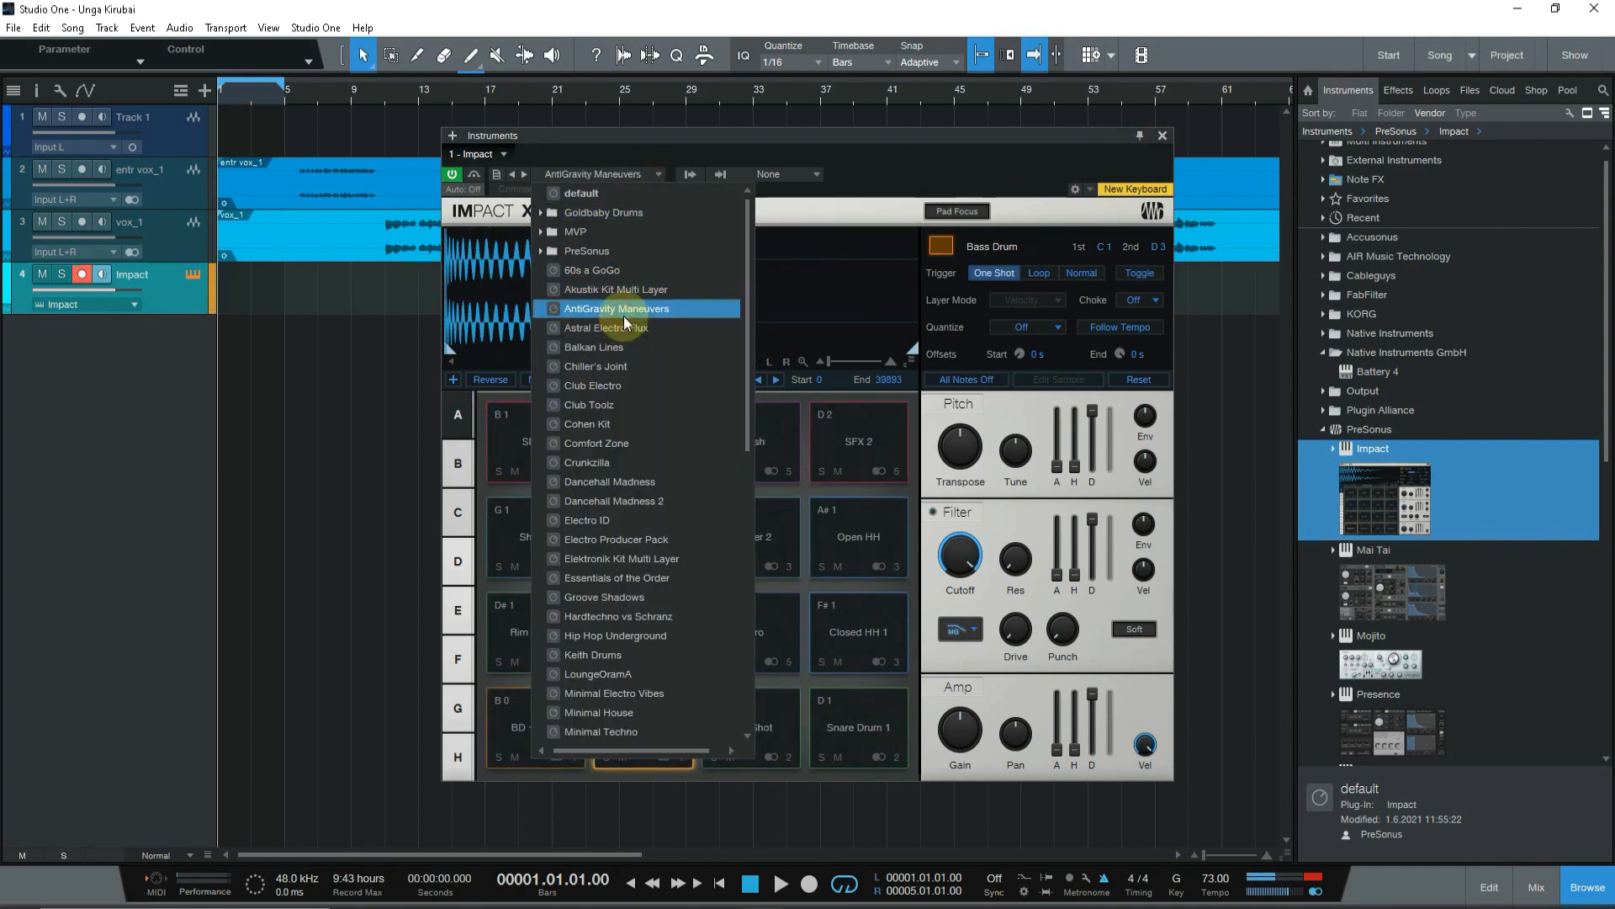
{"action": "left_click", "coordinate": [615, 370]}
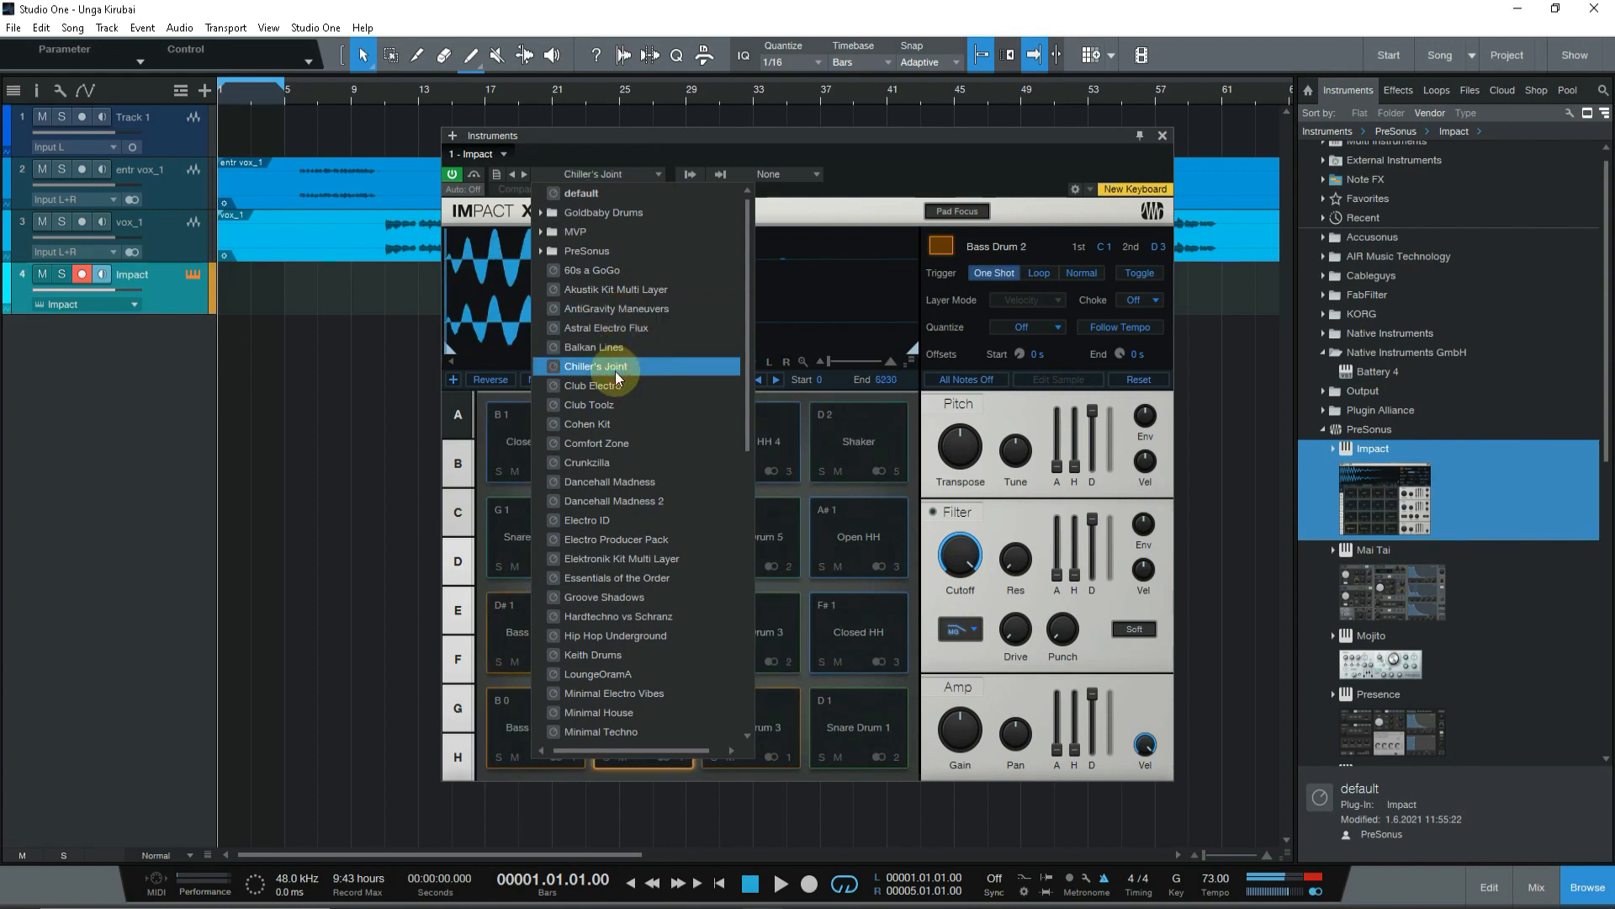
{"action": "left_click", "coordinate": [616, 385]}
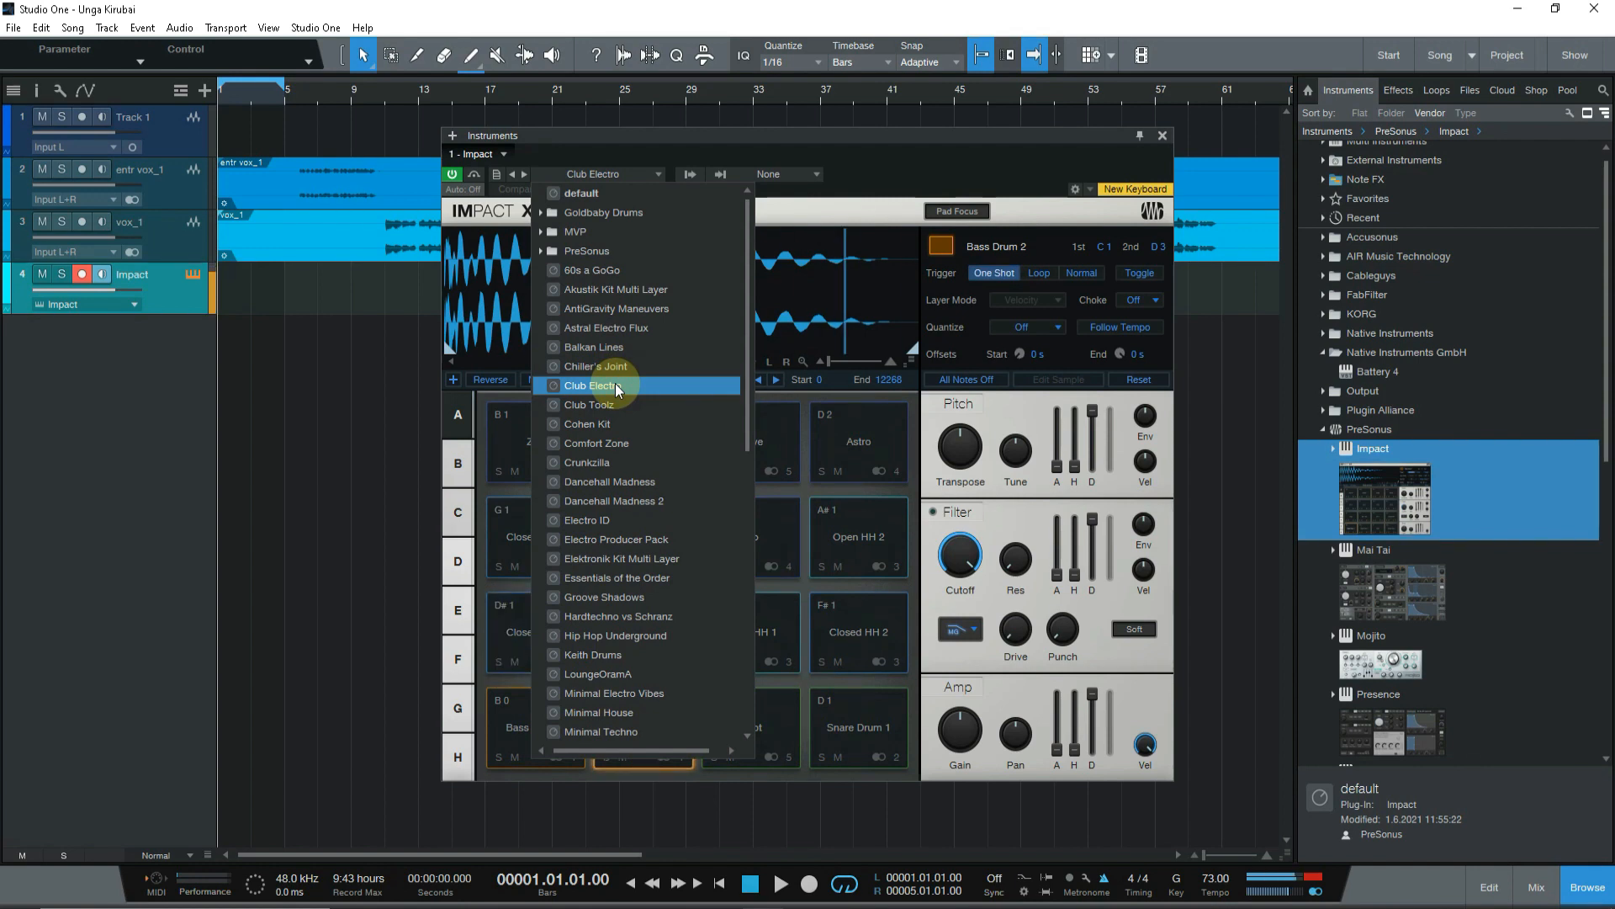
Step: Insert a pattern on the Impact track from bar 1 to bar 5 and open it in the pattern editor
{"action": "left_click", "coordinate": [807, 890]}
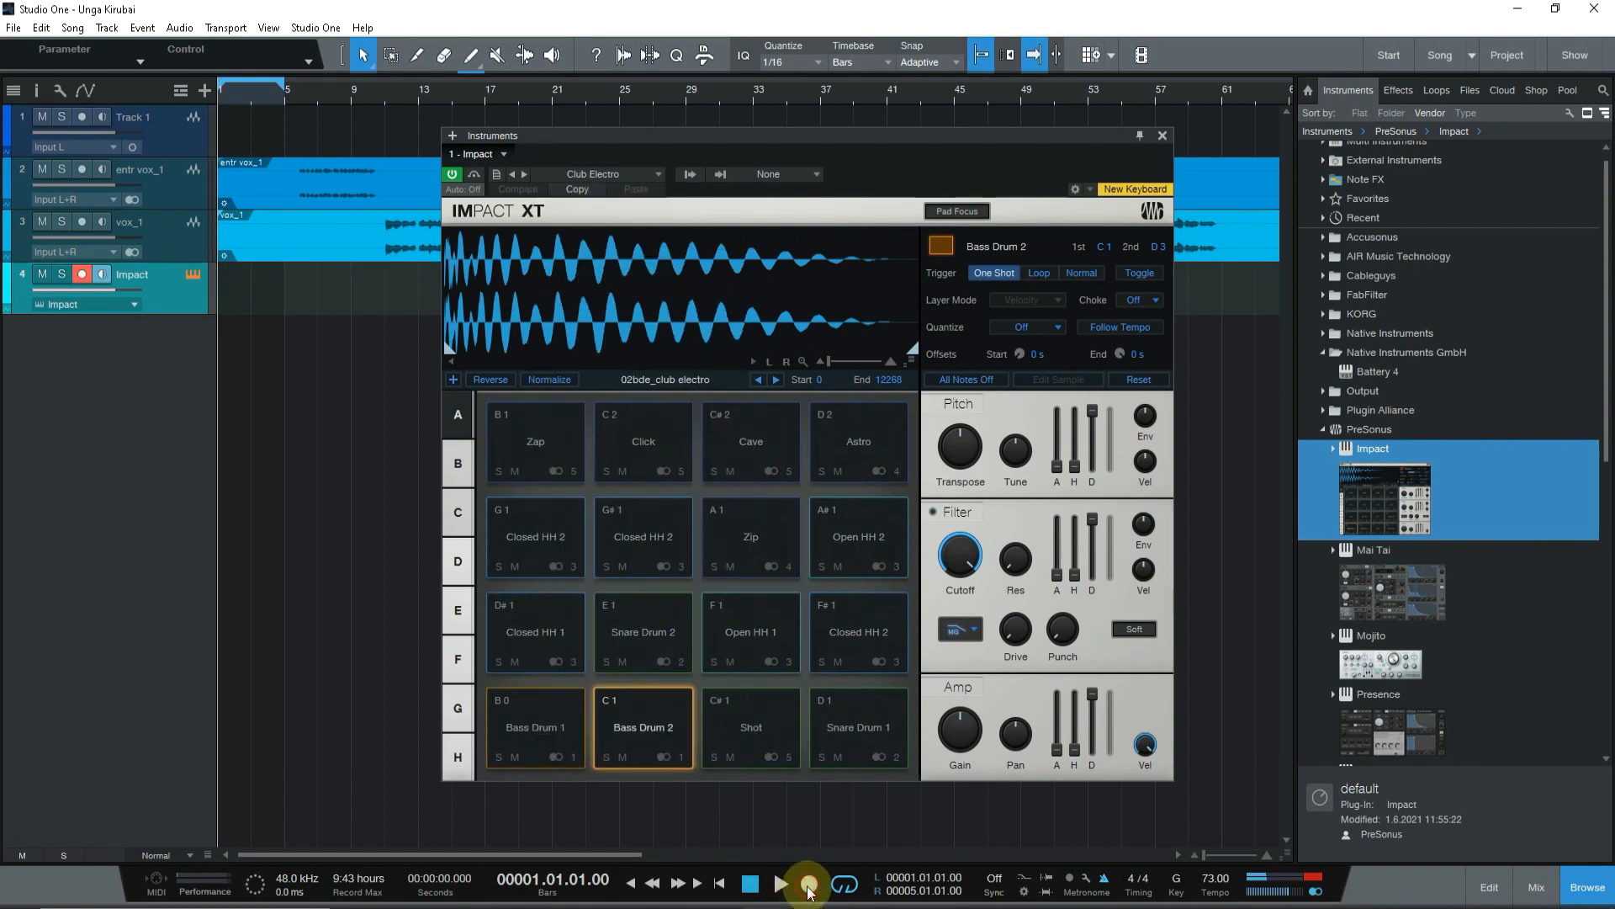
{"action": "double_click", "coordinate": [247, 293]}
{"action": "double_click", "coordinate": [247, 293]}
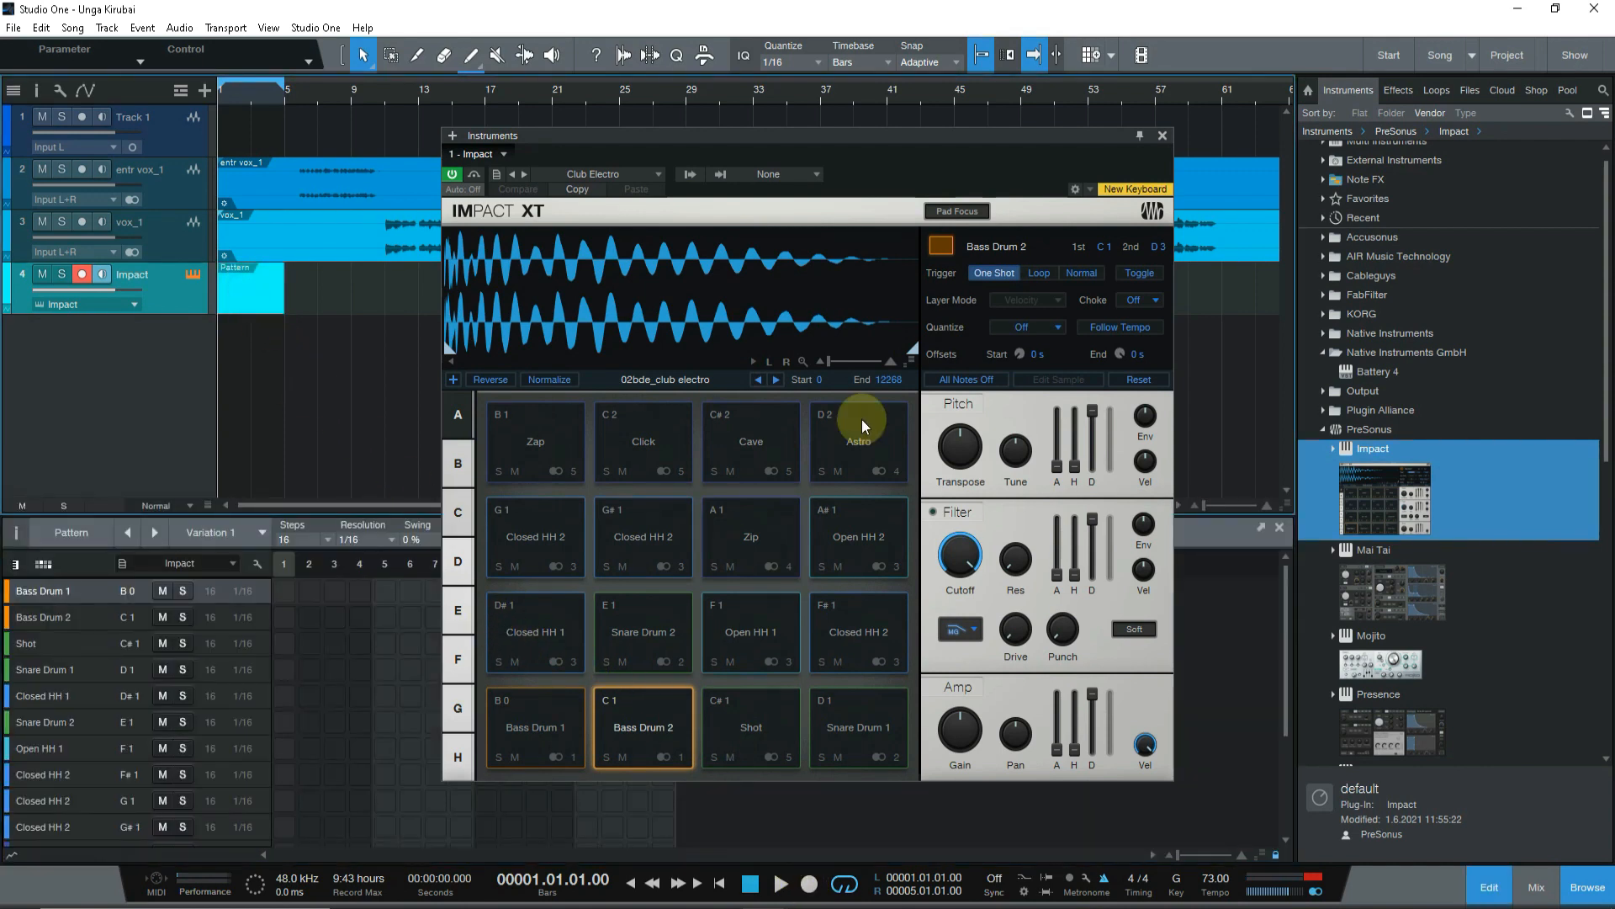
Step: Place Bass Drum 2 hits on steps 1 and 3 of the pattern and close the Impact XT window
{"action": "left_click_drag", "start_coordinate": [1067, 138], "coordinate": [1202, 112]}
{"action": "left_click", "coordinate": [285, 589]}
{"action": "left_click", "coordinate": [284, 599]}
{"action": "left_click", "coordinate": [284, 599]}
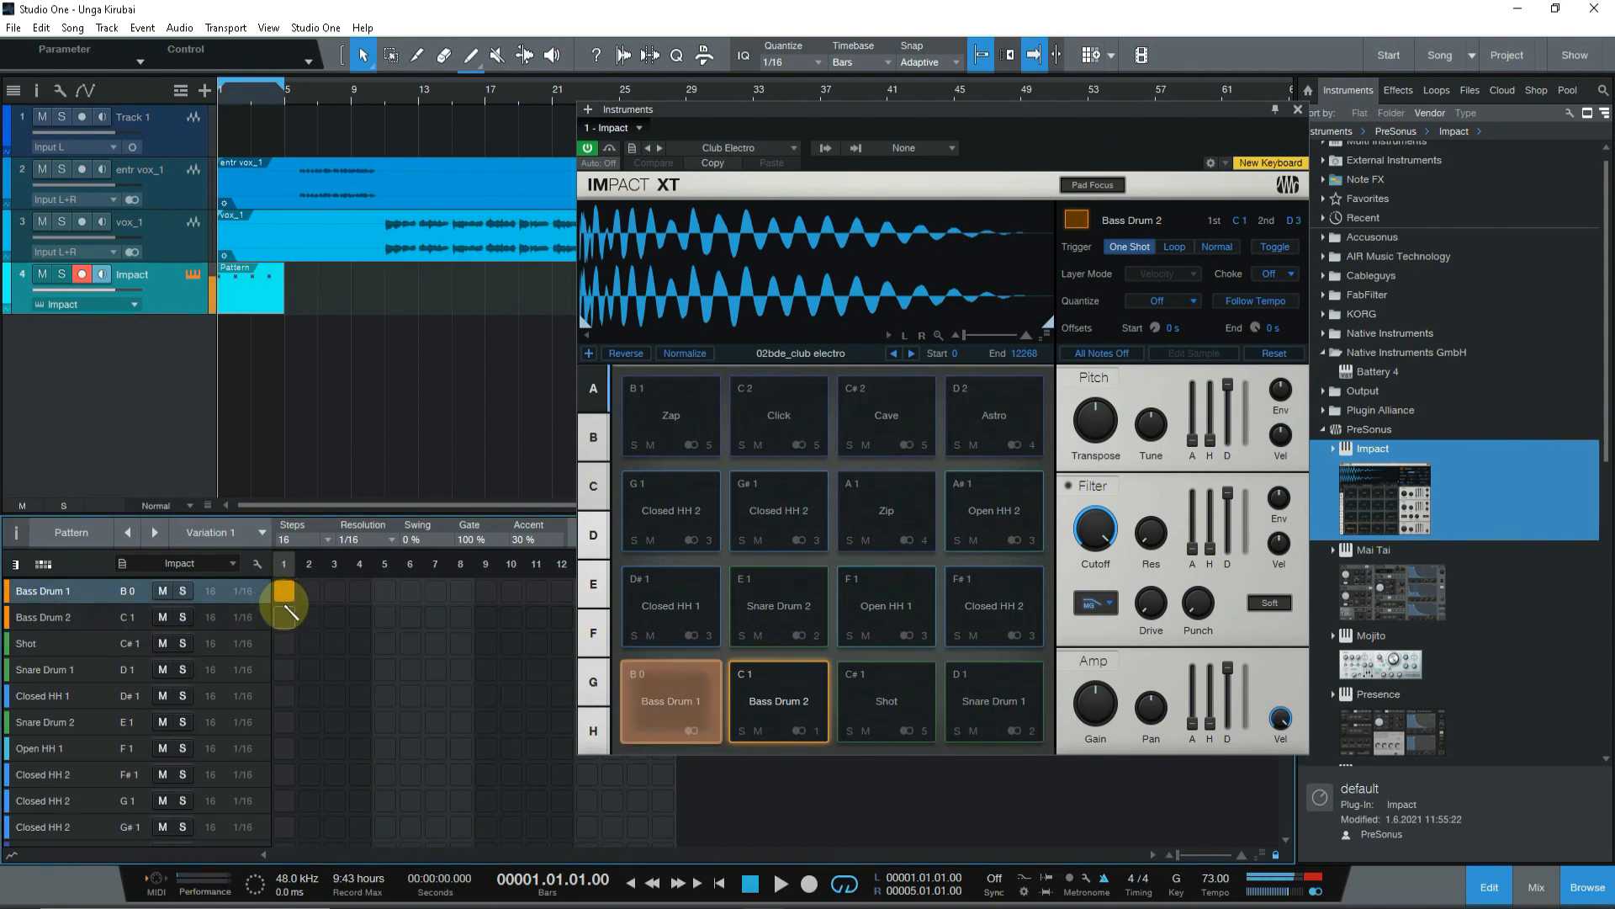
{"action": "left_click", "coordinate": [285, 615]}
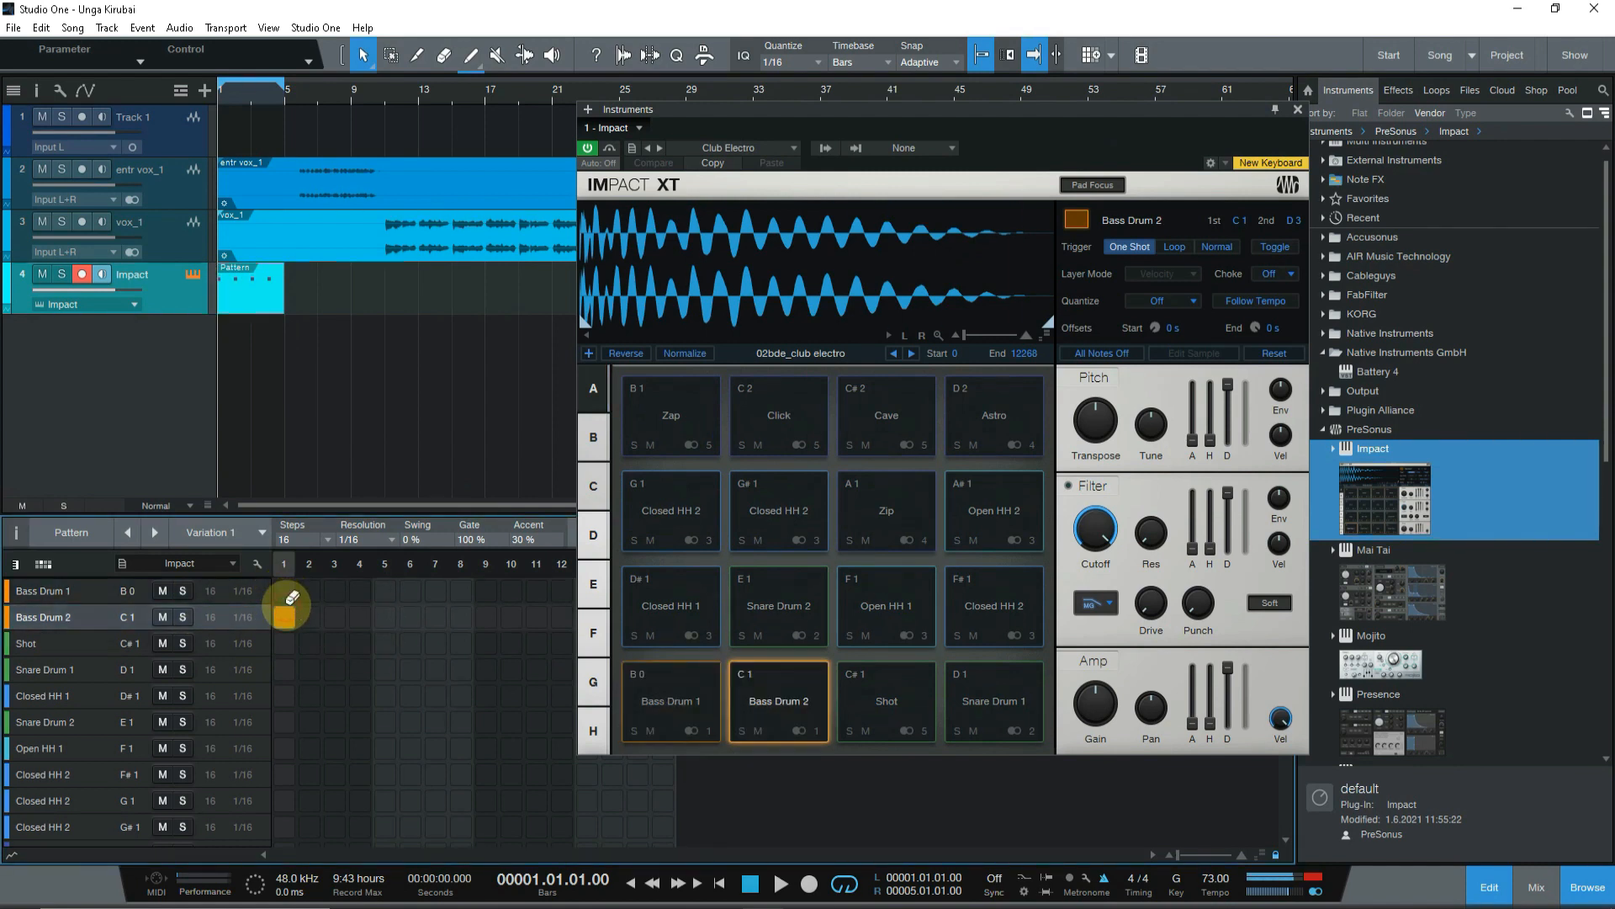
{"action": "key", "text": "space"}
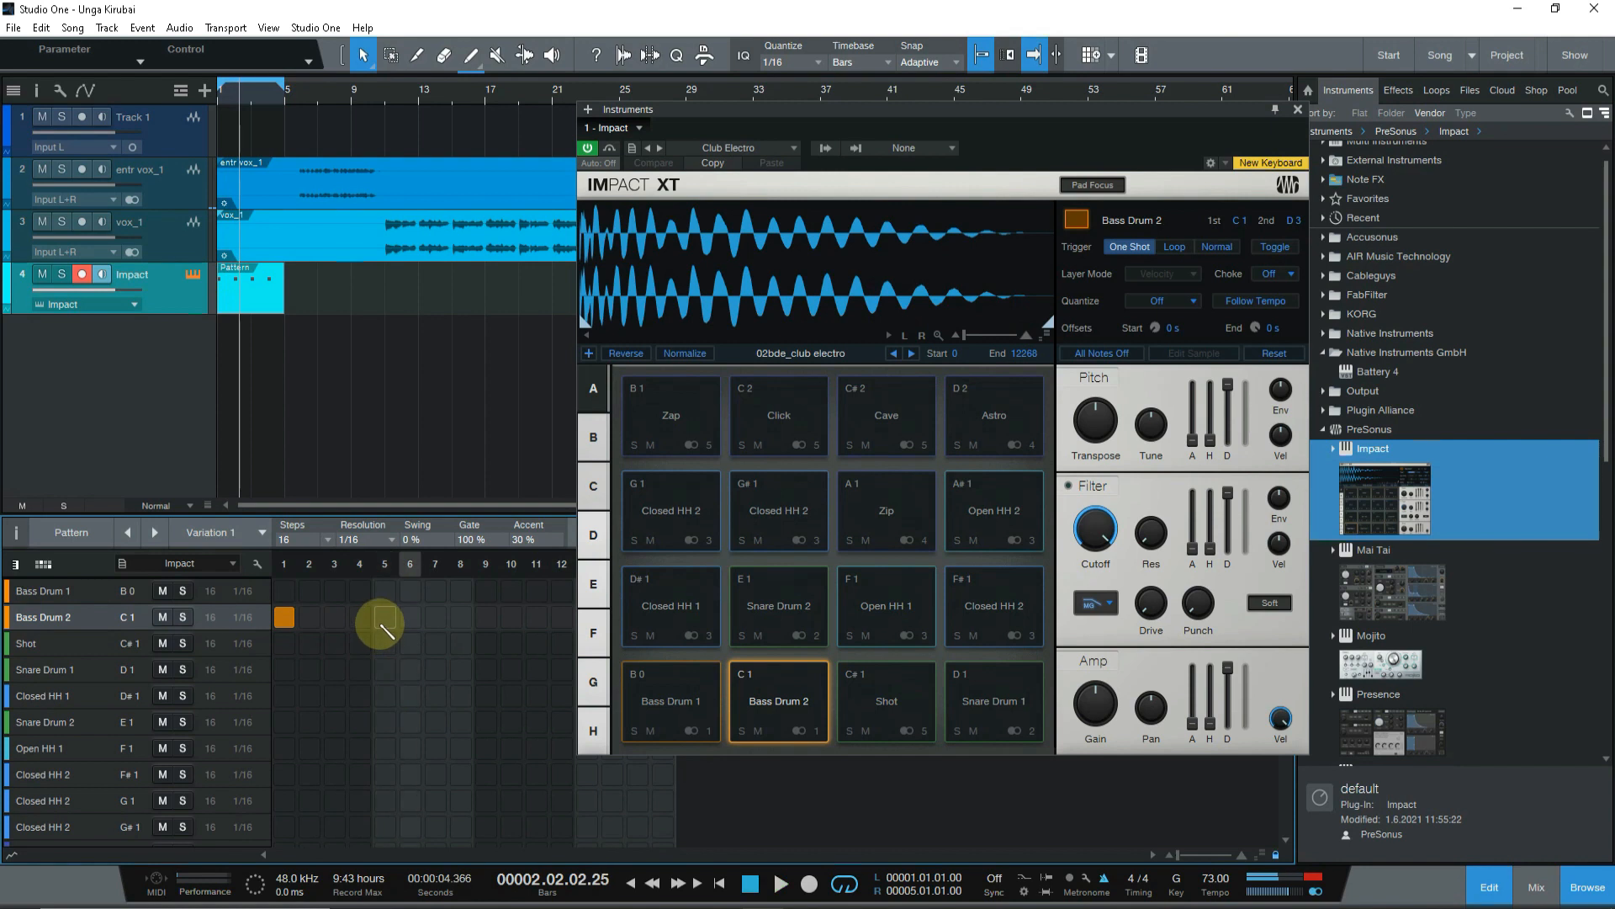
{"action": "left_click", "coordinate": [335, 617]}
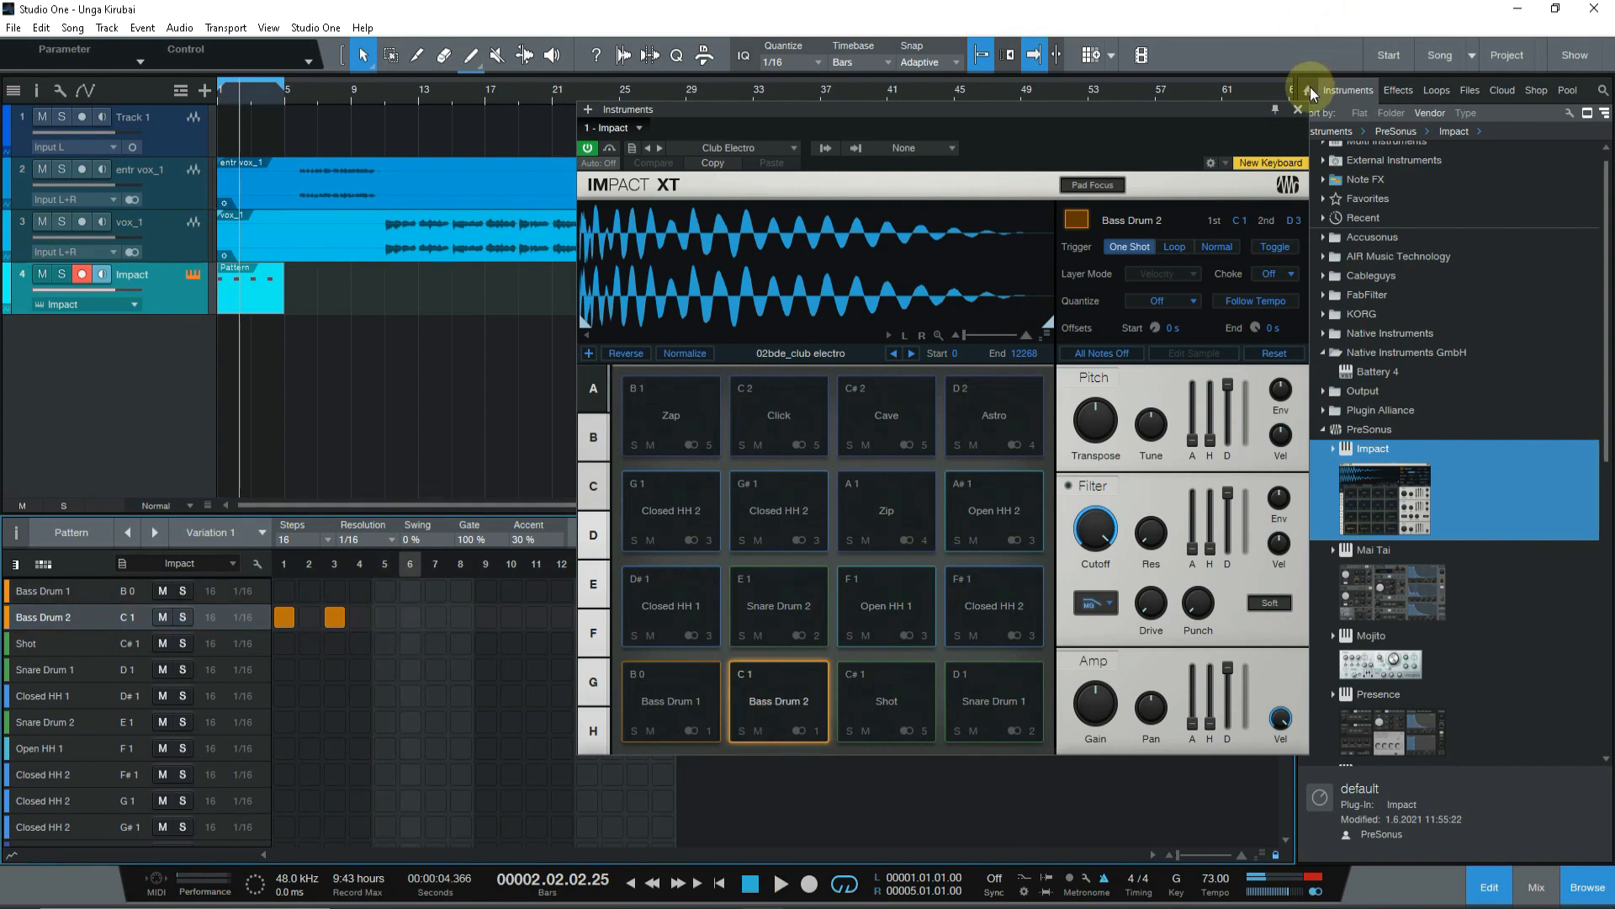
{"action": "left_click", "coordinate": [1297, 109]}
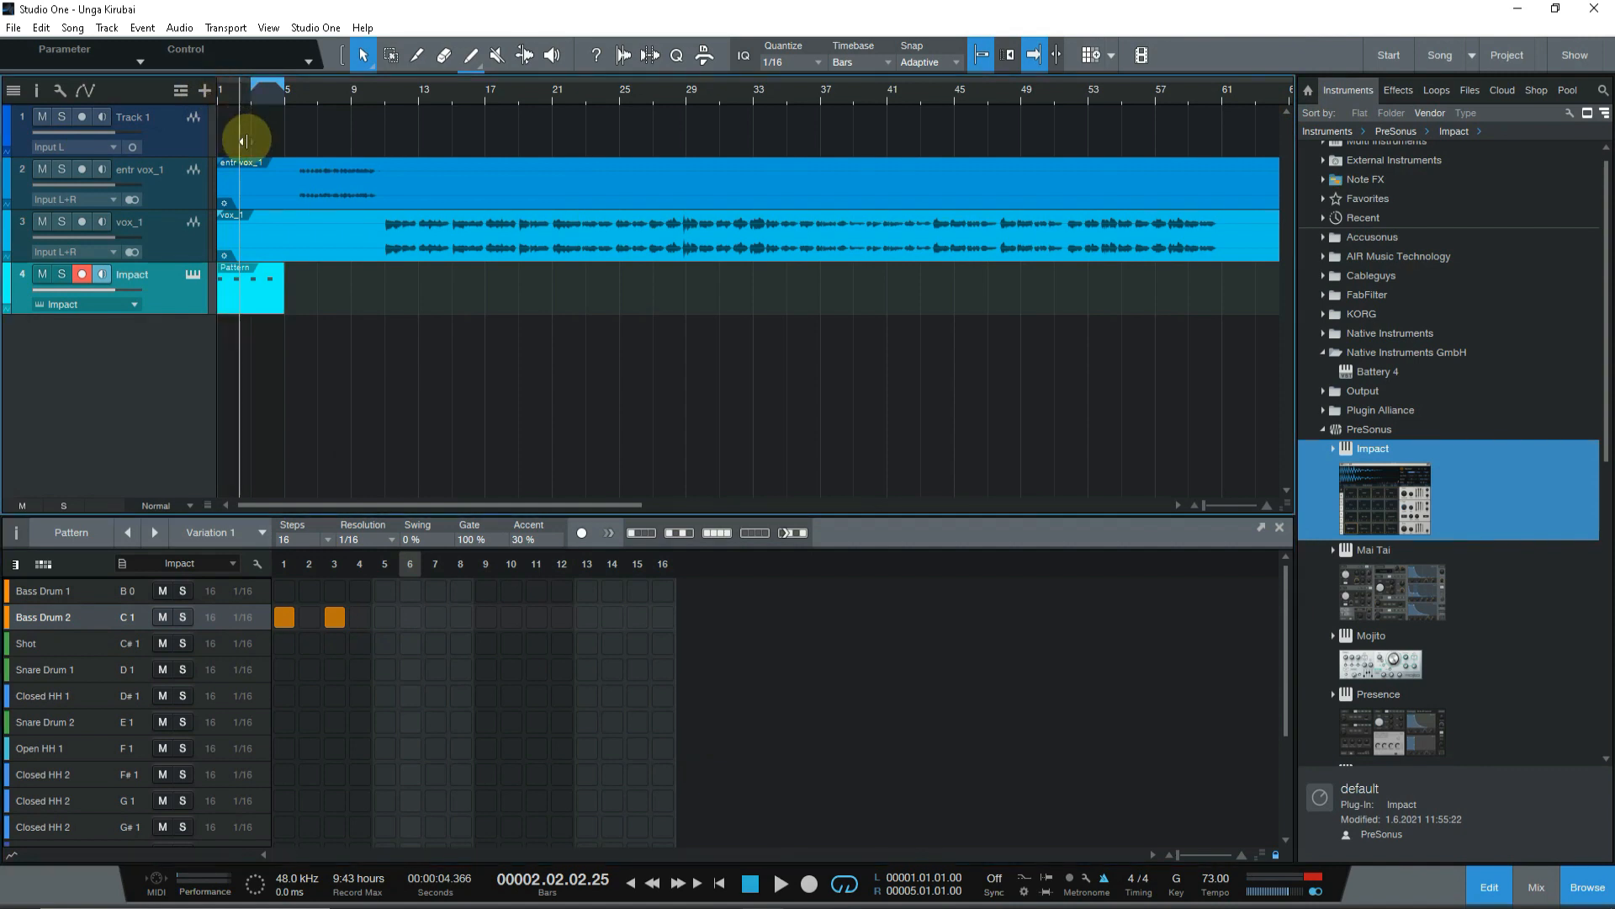
Step: Shorten the Impact pattern and the loop range to one bar, from bar 1 to bar 2
{"action": "left_click_drag", "start_coordinate": [260, 89], "coordinate": [591, 148]}
{"action": "left_click_drag", "start_coordinate": [786, 300], "coordinate": [366, 258]}
{"action": "left_click_drag", "start_coordinate": [767, 82], "coordinate": [353, 84]}
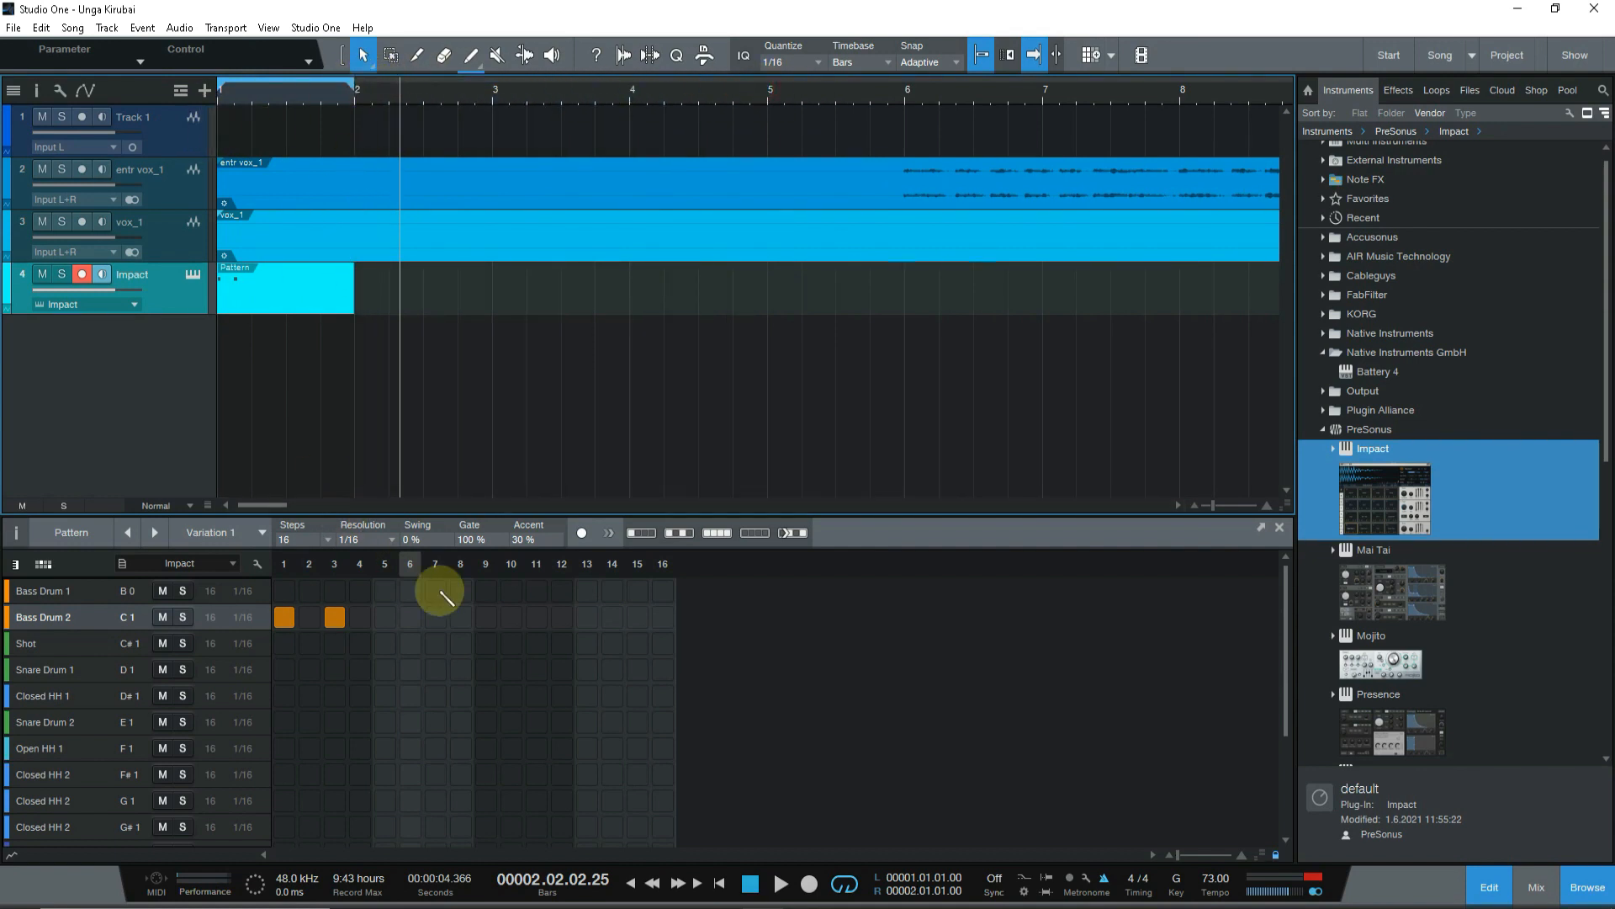
Step: Play the loop from the start with a trial Bass Drum 2 hit on step 2, clearing steps 2 and 3
{"action": "left_click", "coordinate": [720, 882]}
{"action": "left_click", "coordinate": [310, 617]}
{"action": "key", "text": "space"}
{"action": "left_click", "coordinate": [334, 617]}
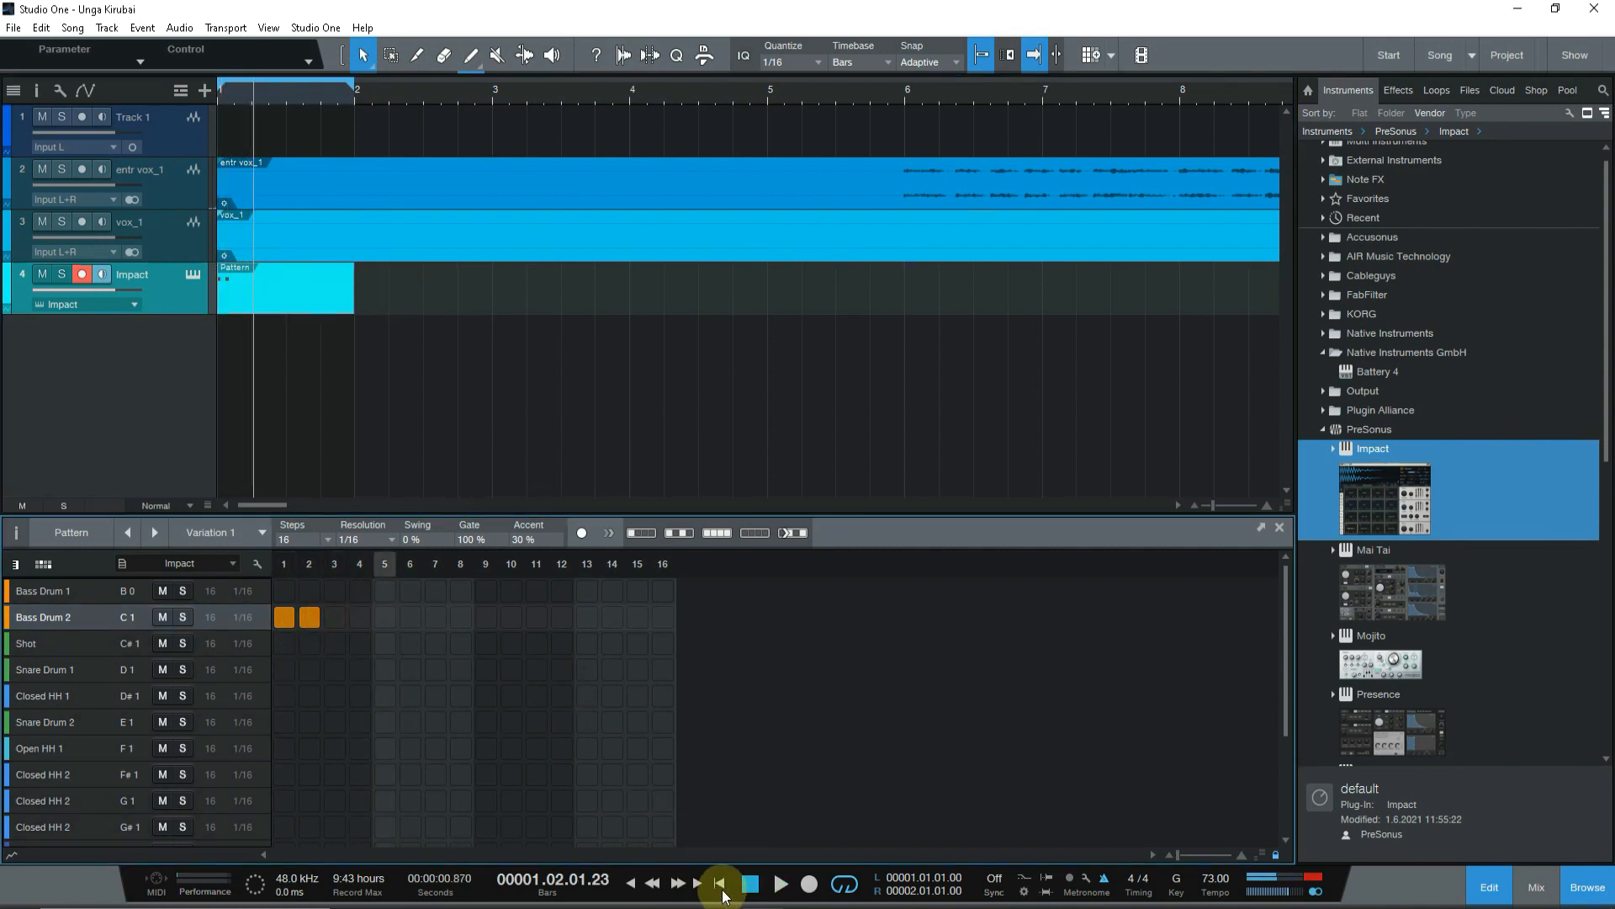
{"action": "left_click", "coordinate": [720, 883]}
{"action": "key", "text": "space"}
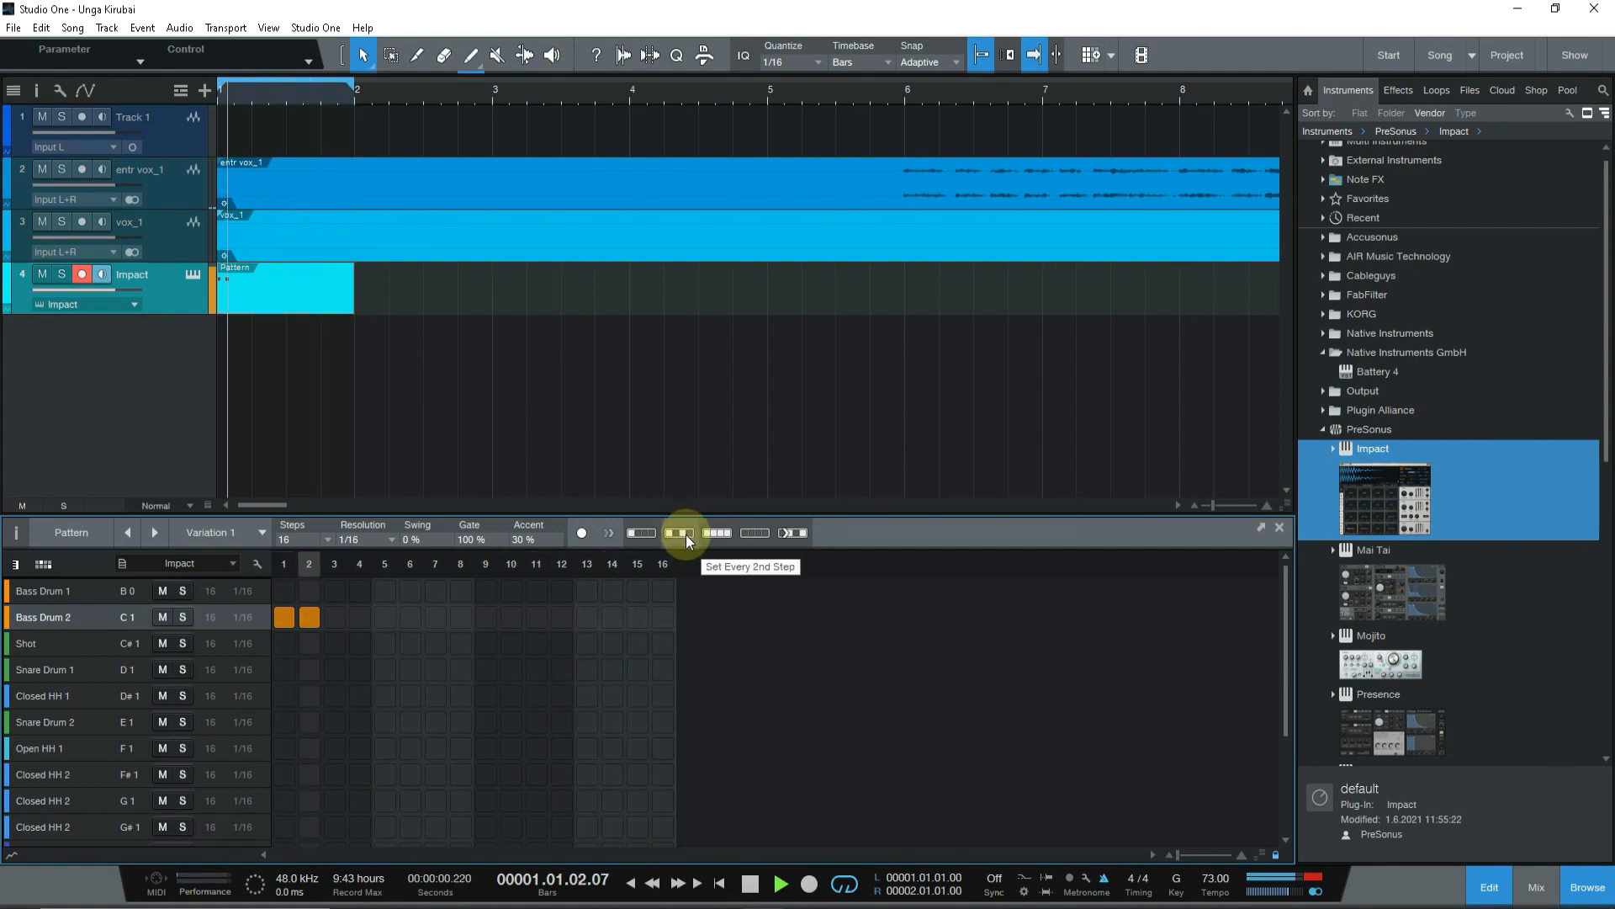
{"action": "left_click", "coordinate": [309, 616]}
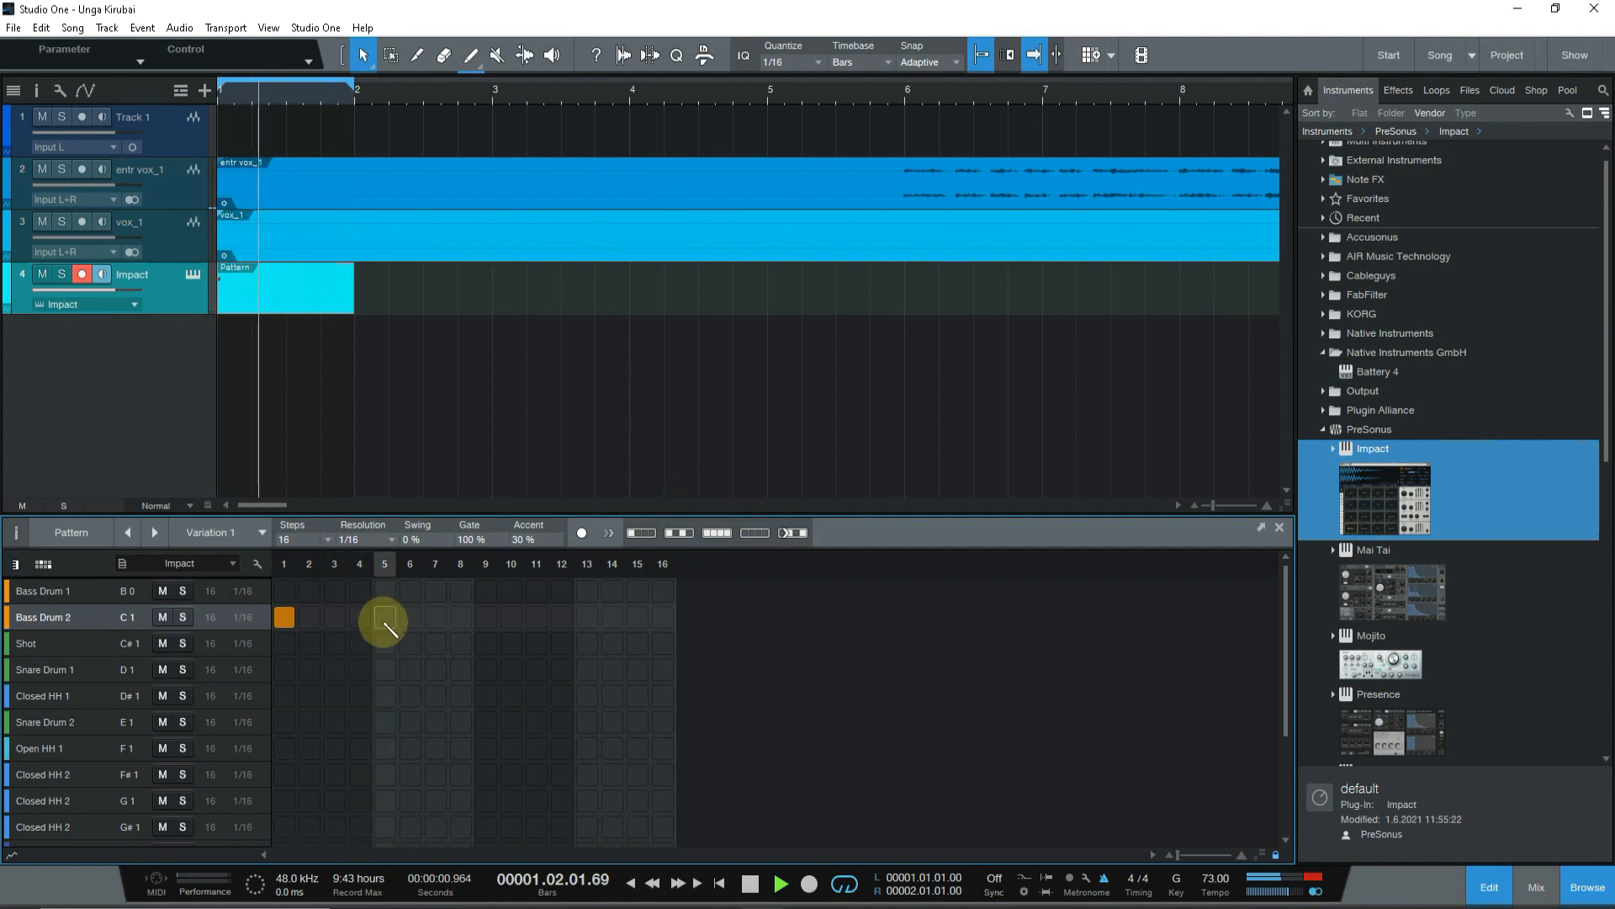
Step: Try Bass Drum 2 hits on steps 5, 7 and 9 during playback and clear them again
{"action": "left_click", "coordinate": [435, 617]}
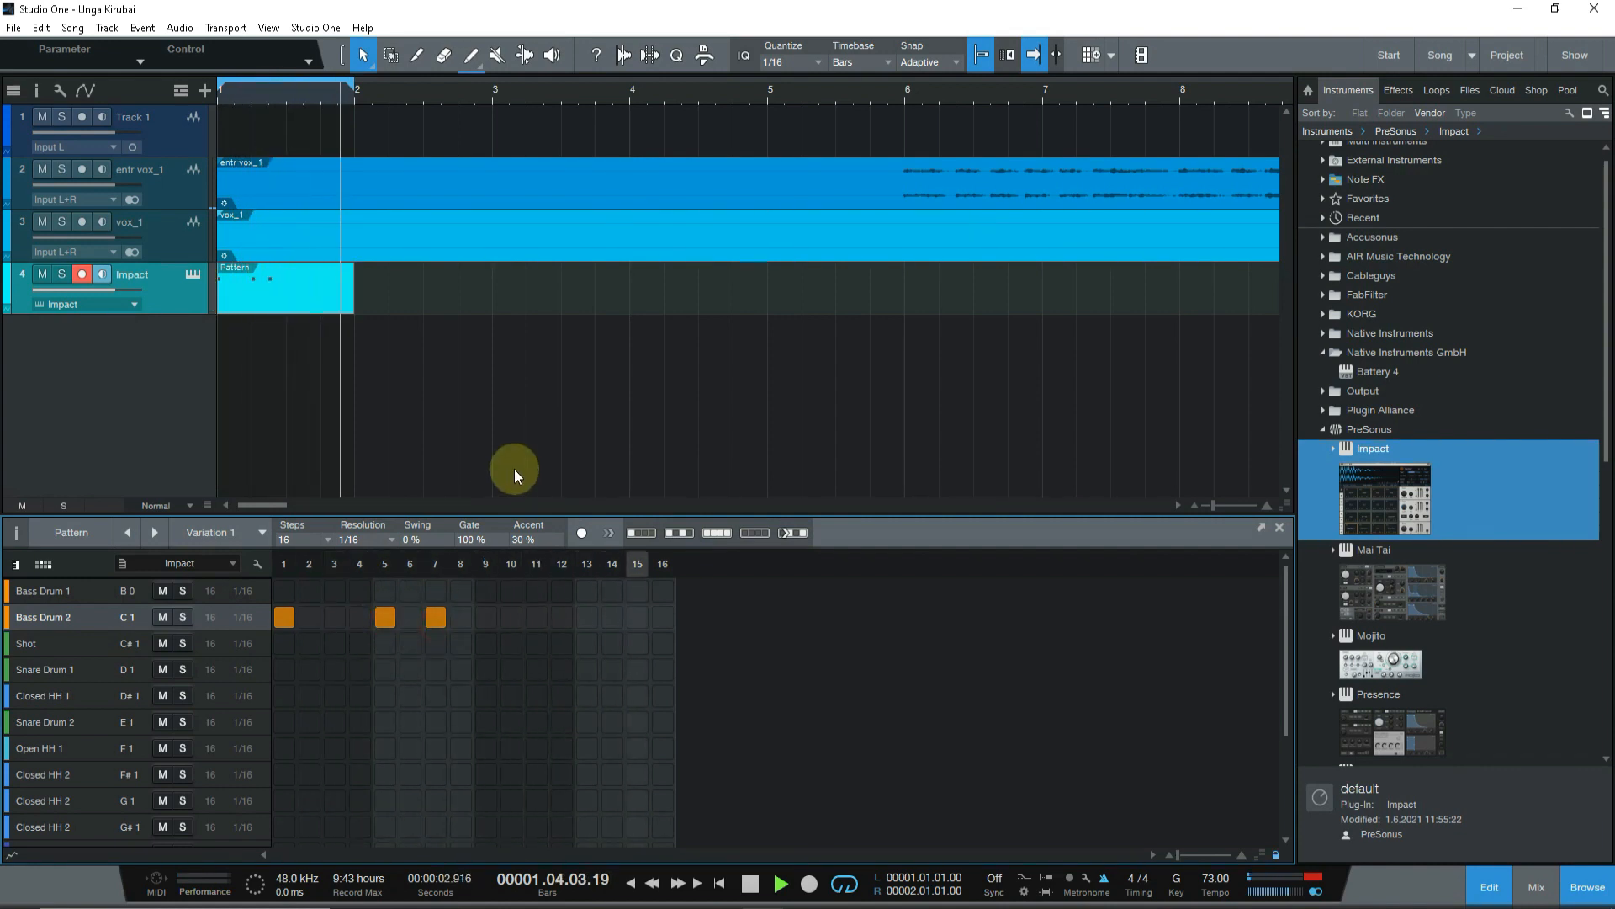
{"action": "left_click_drag", "start_coordinate": [386, 617], "coordinate": [465, 615]}
{"action": "left_click", "coordinate": [486, 617]}
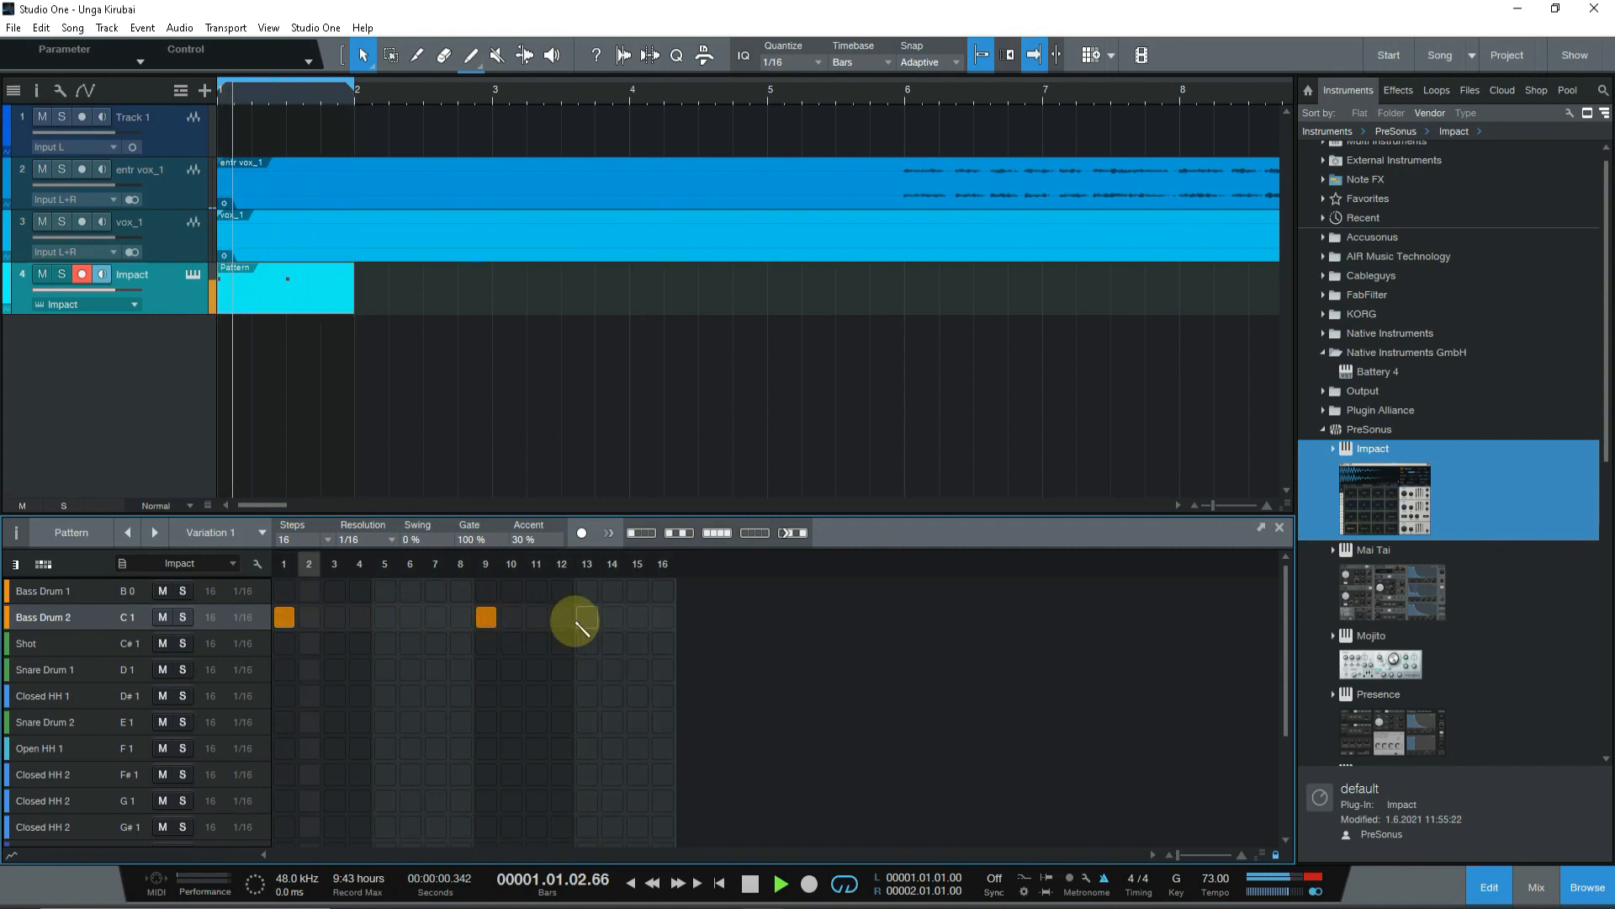
{"action": "left_click", "coordinate": [487, 618]}
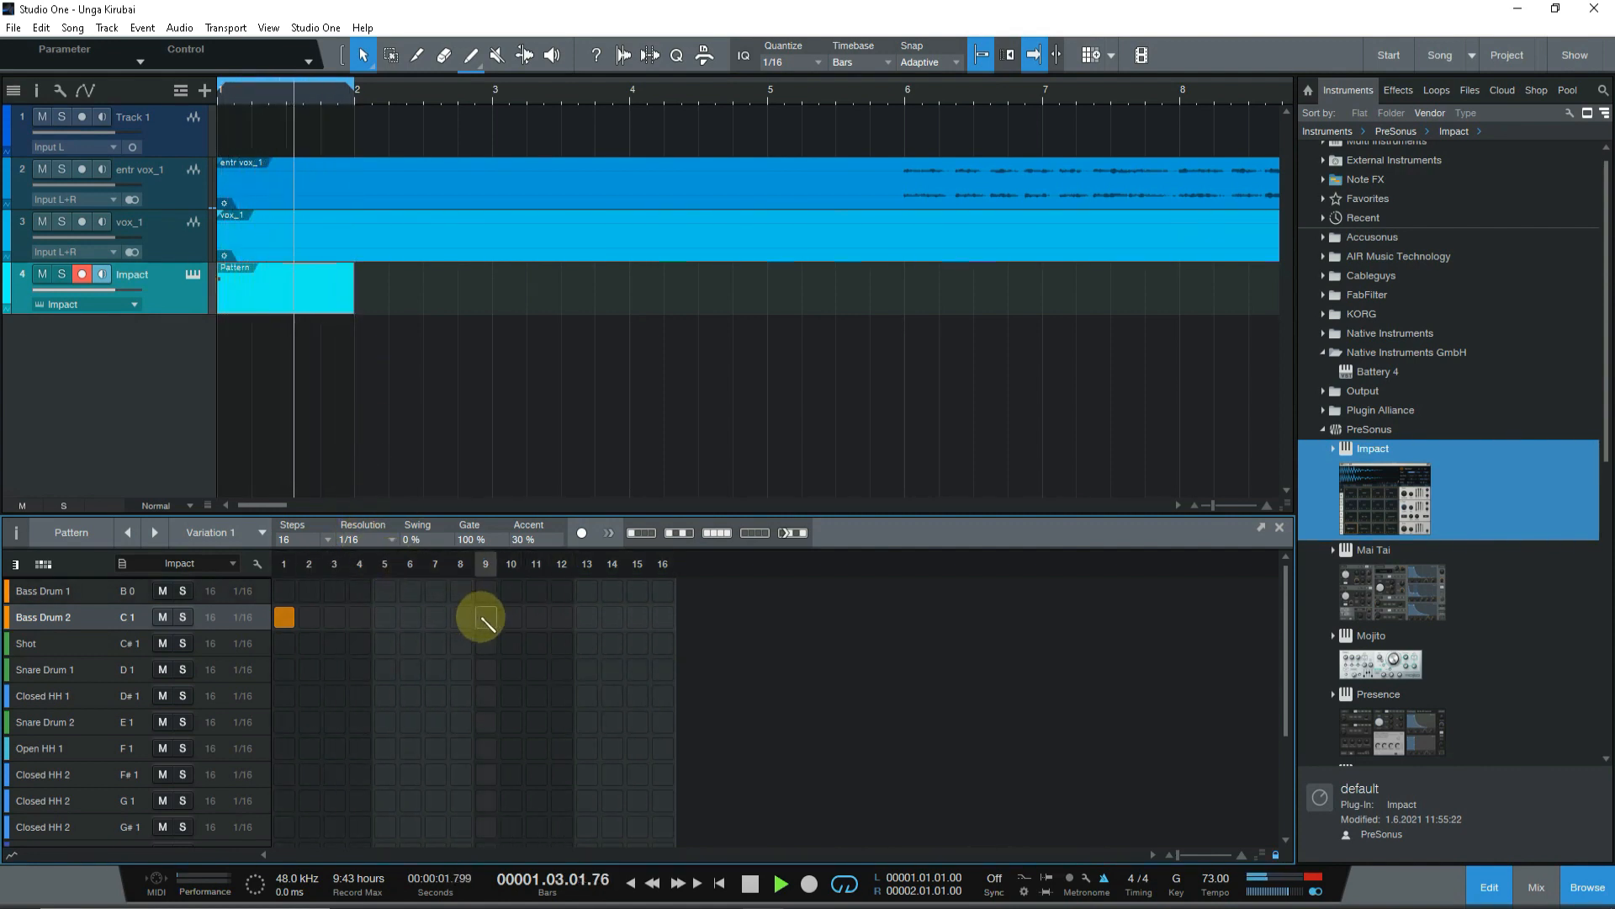
Step: Add Bass Drum 2 hits on steps 9, 7 and 14 while the loop plays
{"action": "key", "text": "space"}
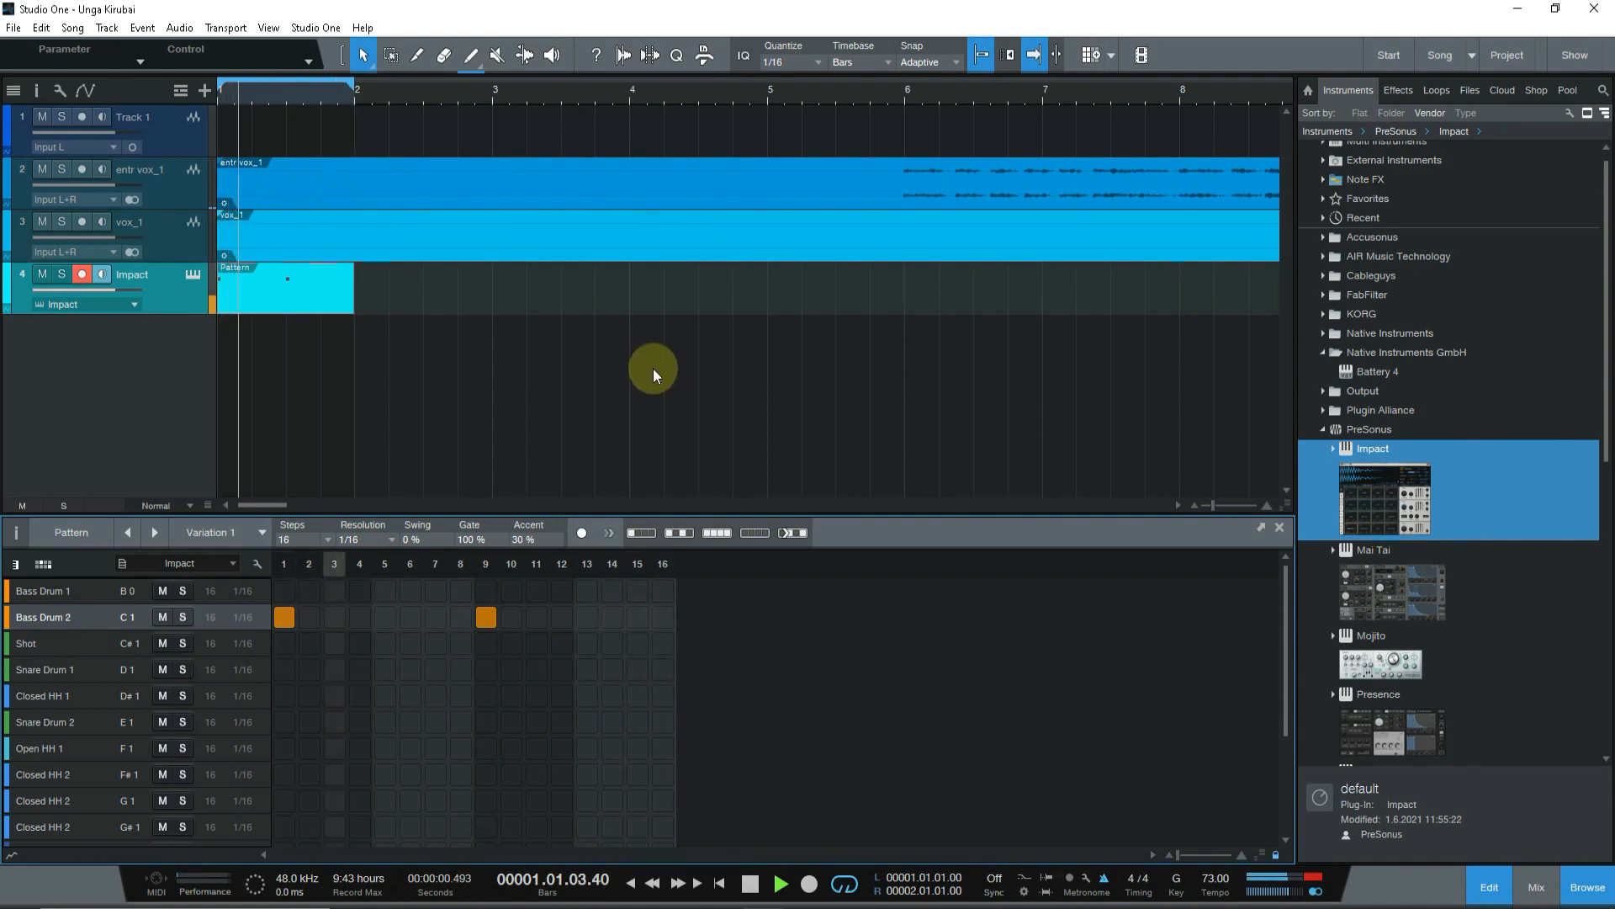
{"action": "left_click", "coordinate": [438, 618]}
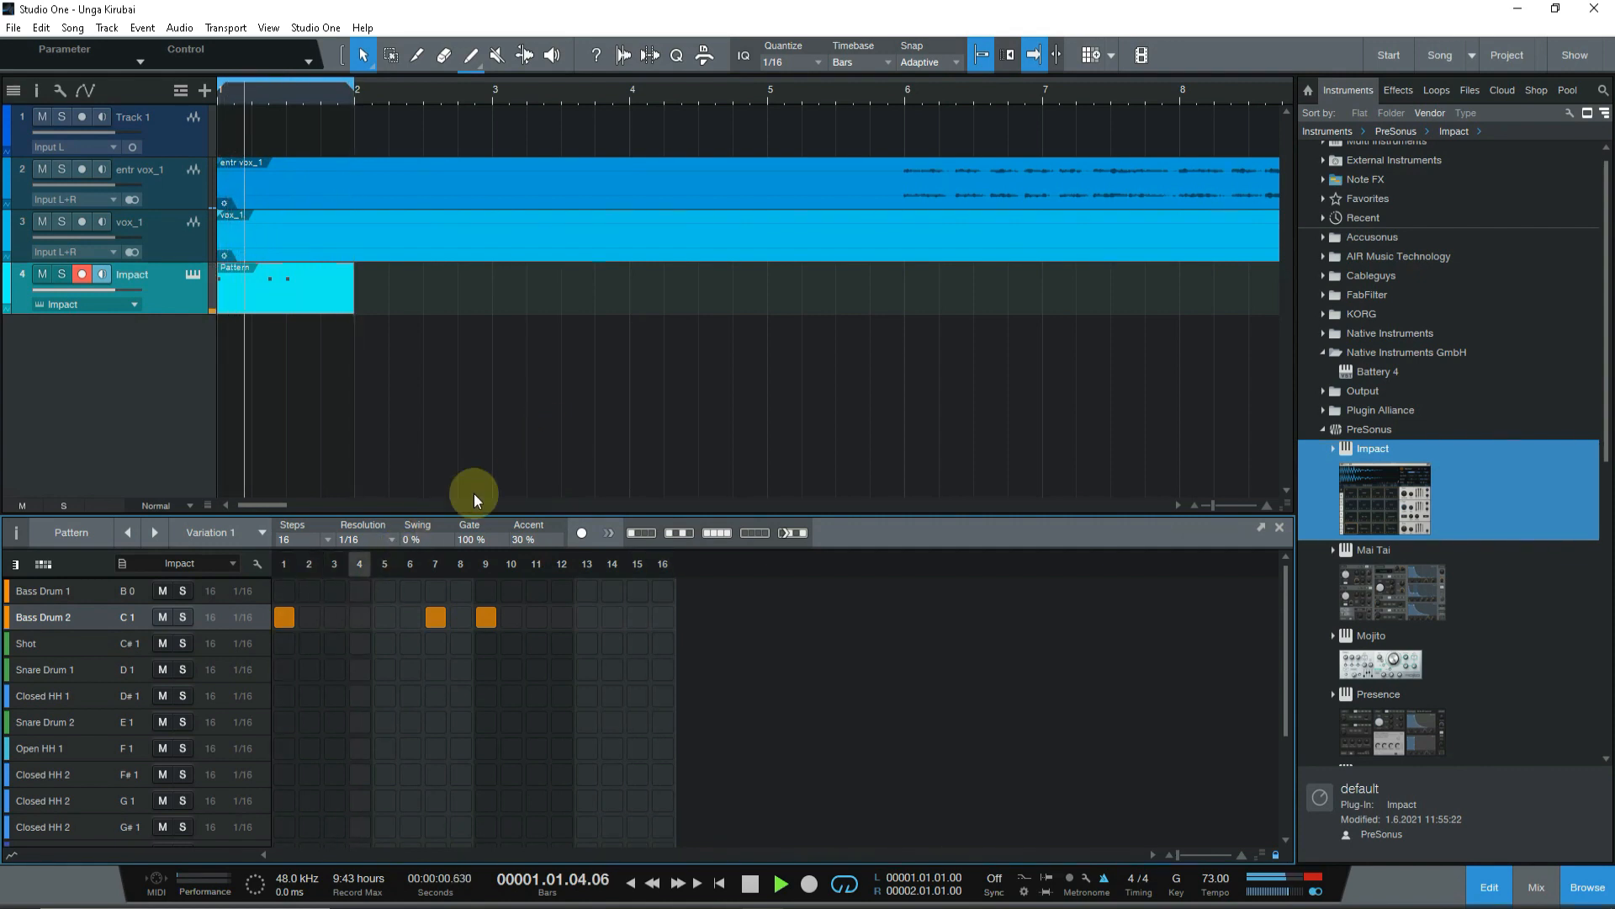
{"action": "left_click", "coordinate": [614, 616]}
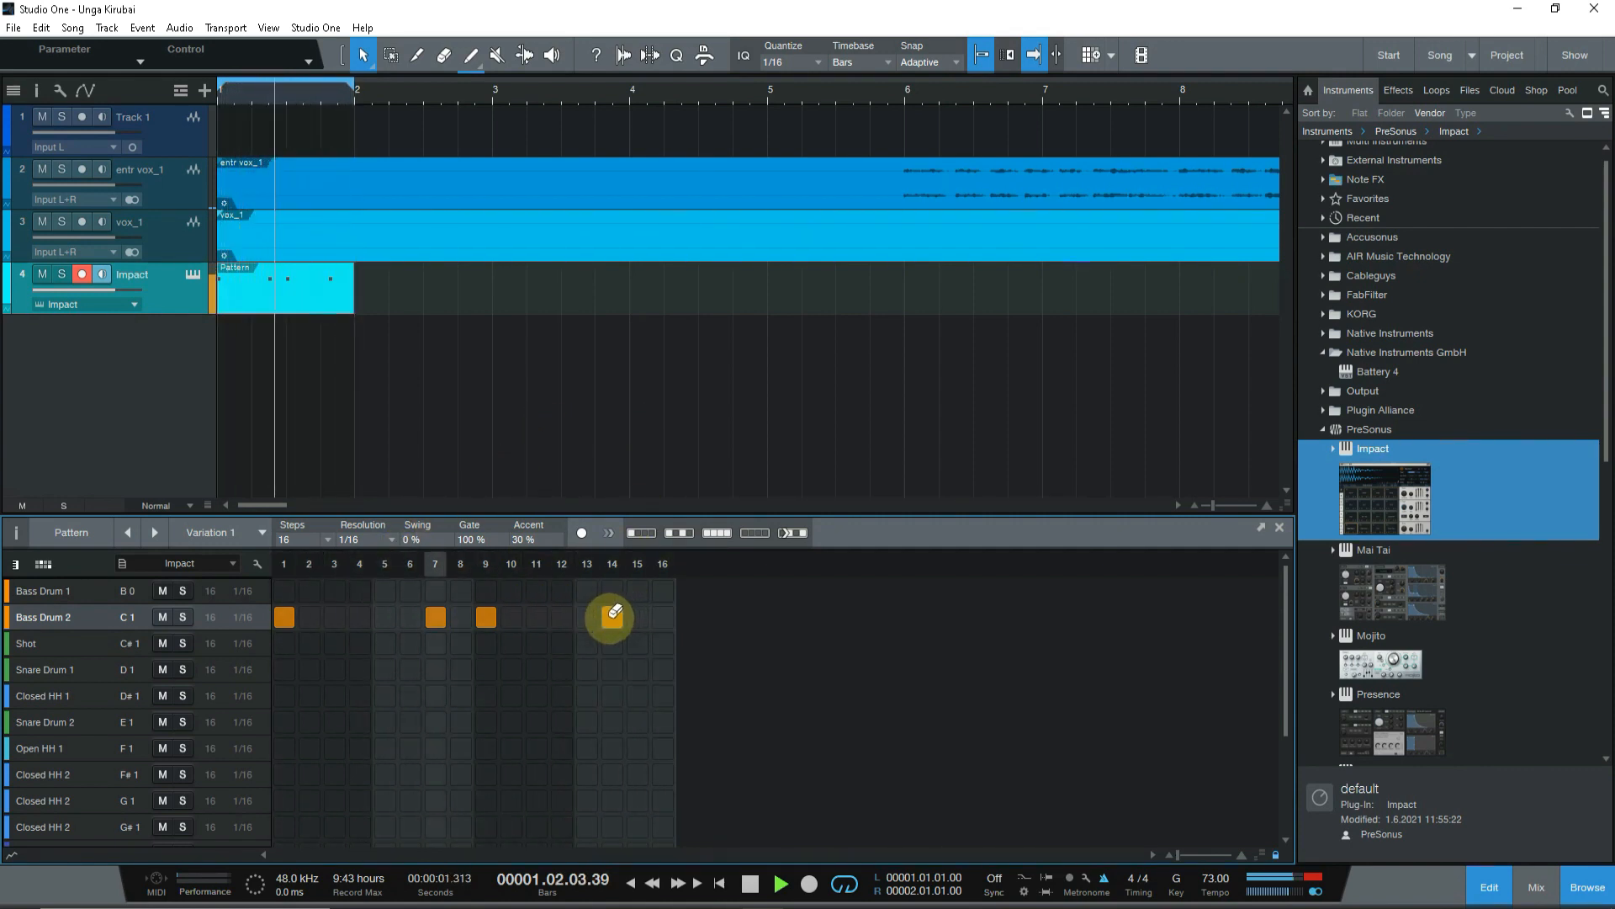
Step: Audition Open HH 1 and the F#1 Closed HH 2, and try scattered Closed HH 2 hits on steps 2, 4 and 11
{"action": "left_click", "coordinate": [85, 745]}
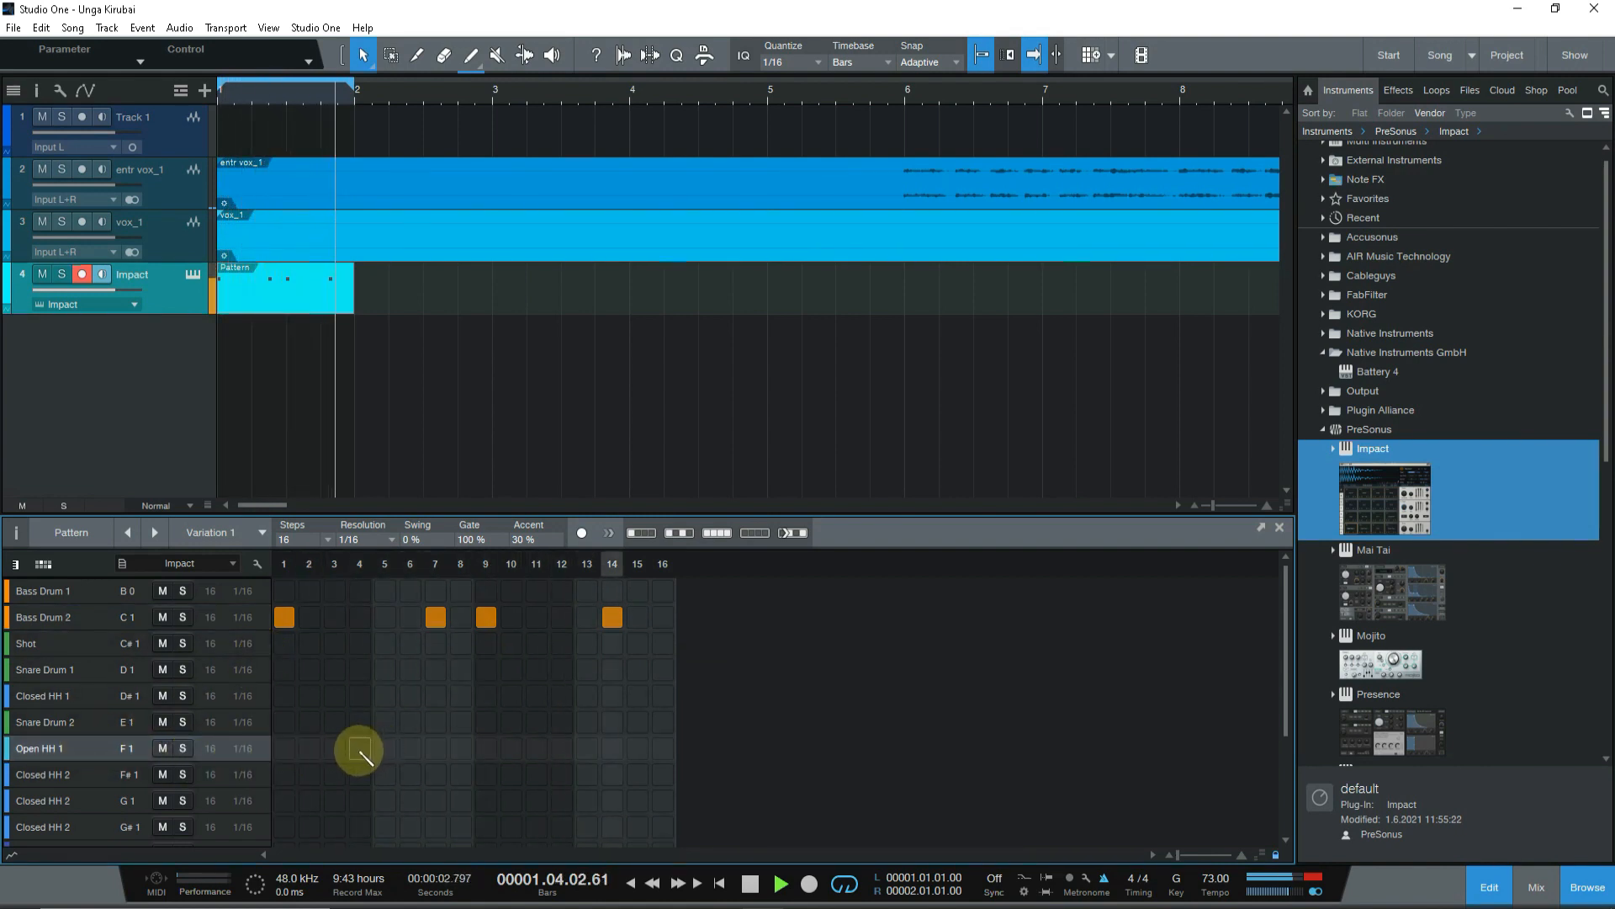
{"action": "left_click", "coordinate": [118, 767]}
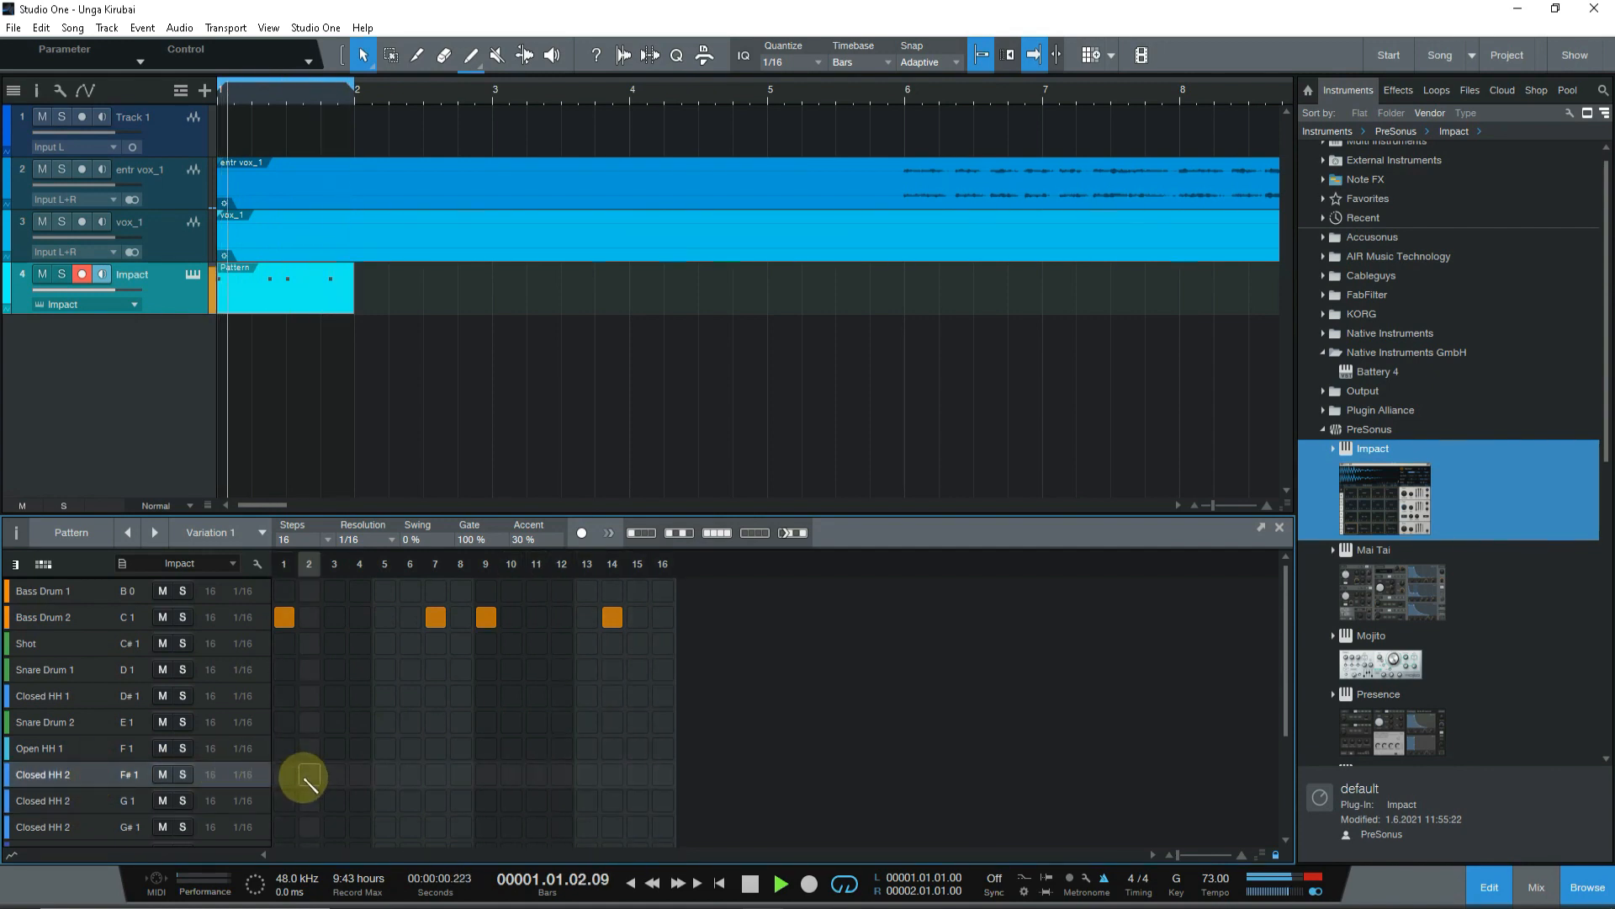
{"action": "left_click", "coordinate": [334, 774]}
{"action": "left_click", "coordinate": [537, 774]}
{"action": "left_click", "coordinate": [310, 774]}
{"action": "left_click", "coordinate": [335, 774]}
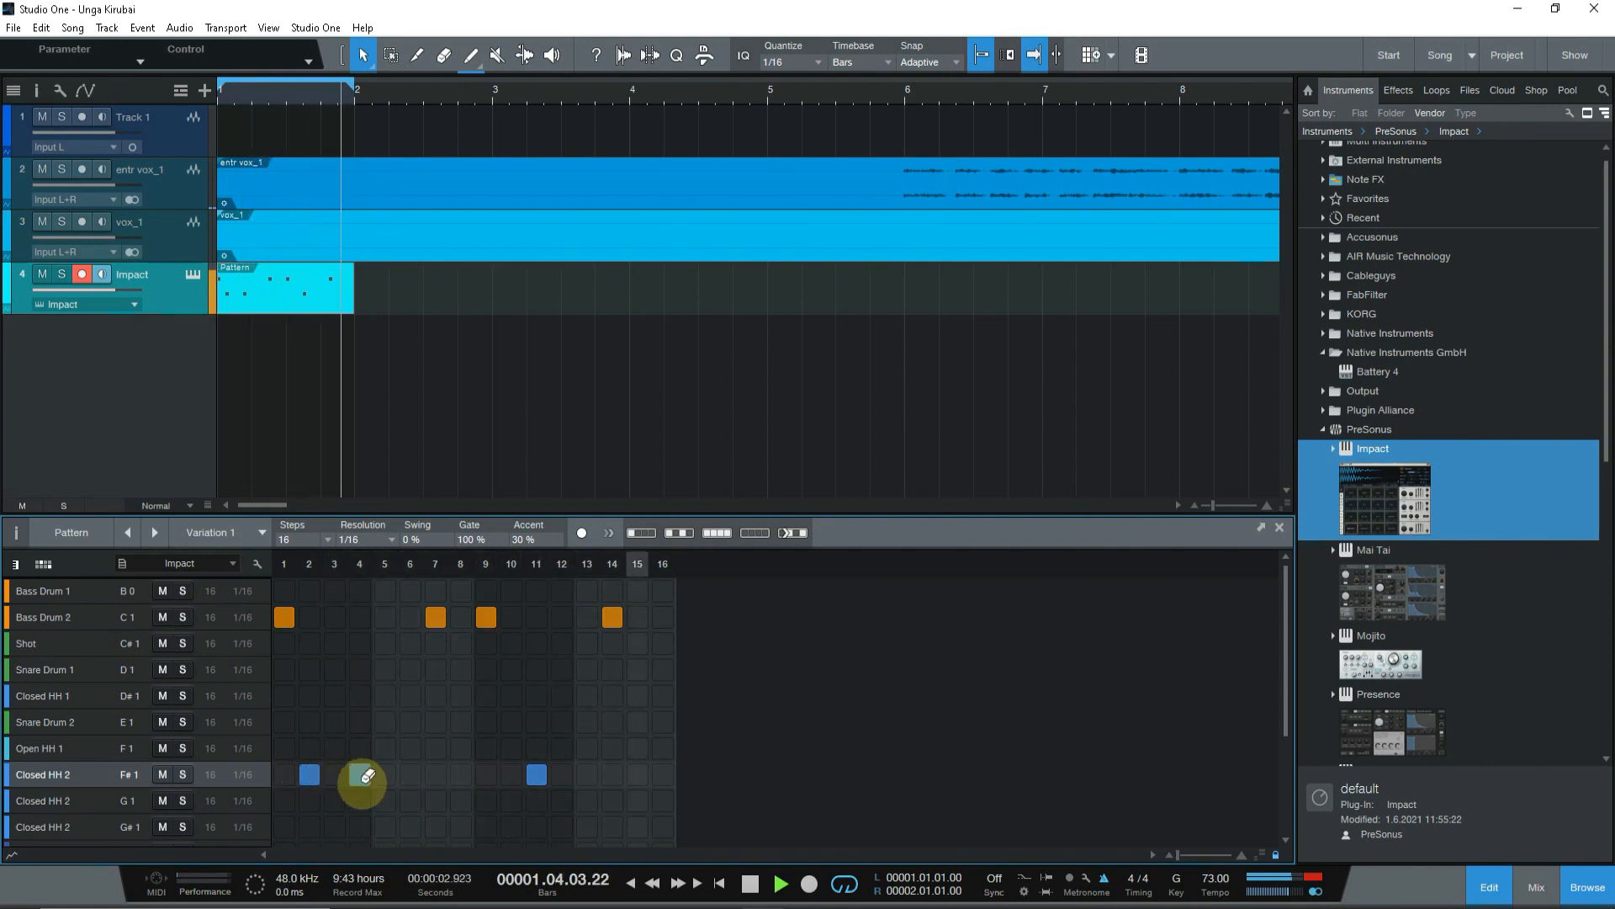
{"action": "left_click", "coordinate": [308, 781]}
{"action": "left_click", "coordinate": [362, 781]}
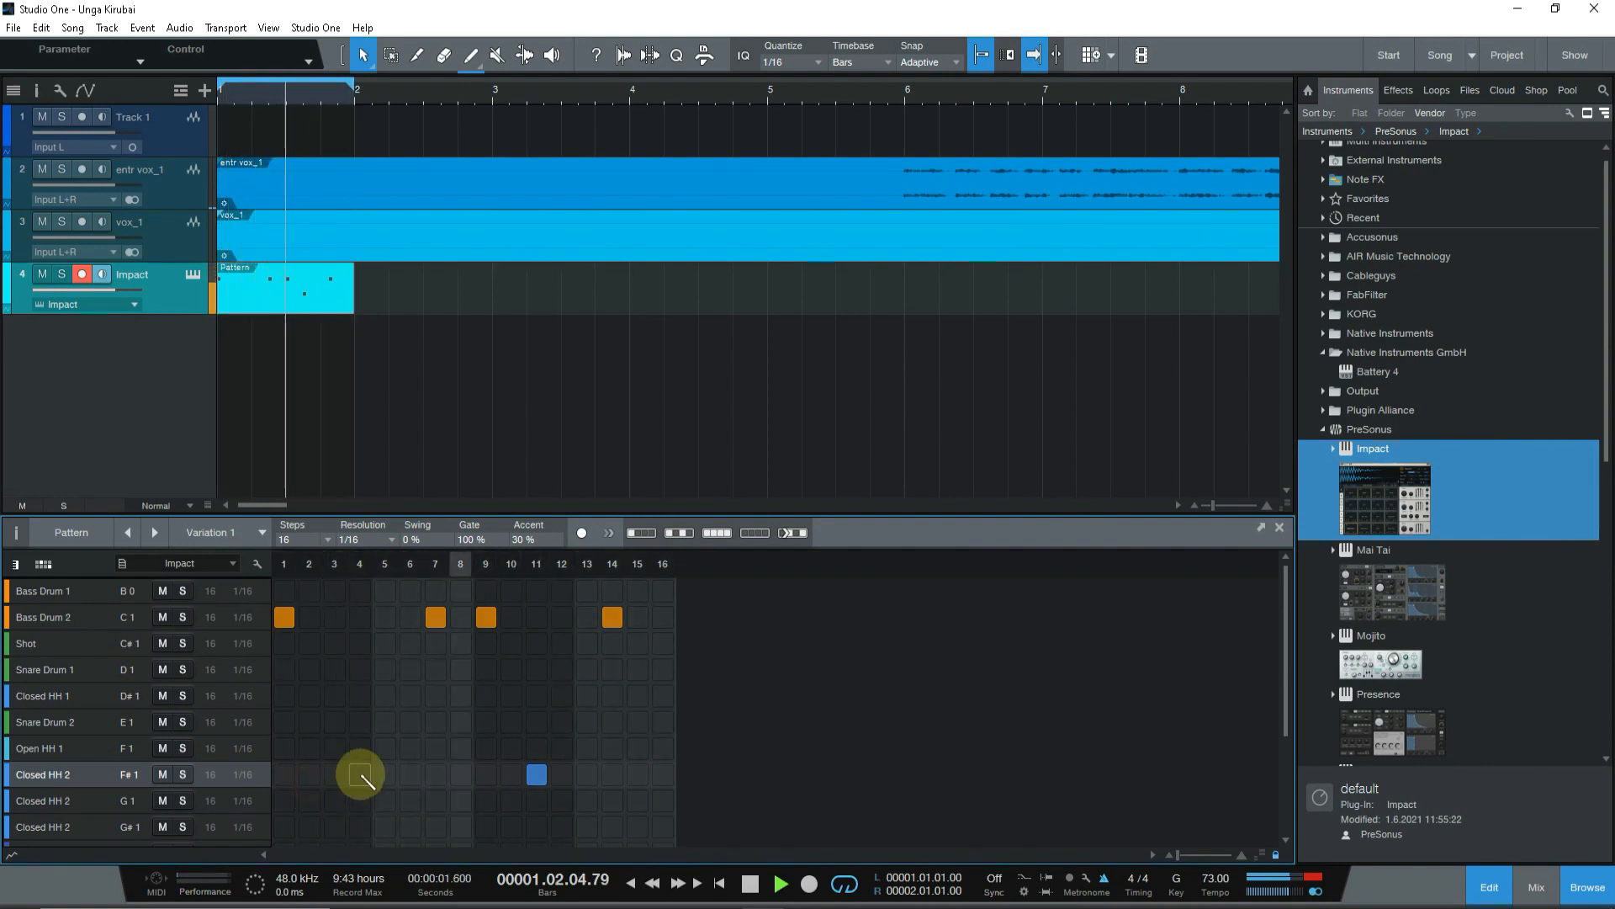
Step: Fill all 16 steps of the F#1 Closed HH 2 row
{"action": "left_click", "coordinate": [313, 783]}
{"action": "left_click", "coordinate": [335, 782]}
{"action": "mouse_move", "coordinate": [360, 781]}
{"action": "left_mouse_down"}
{"action": "mouse_move", "coordinate": [300, 768]}
{"action": "mouse_move", "coordinate": [665, 786]}
{"action": "left_mouse_up"}
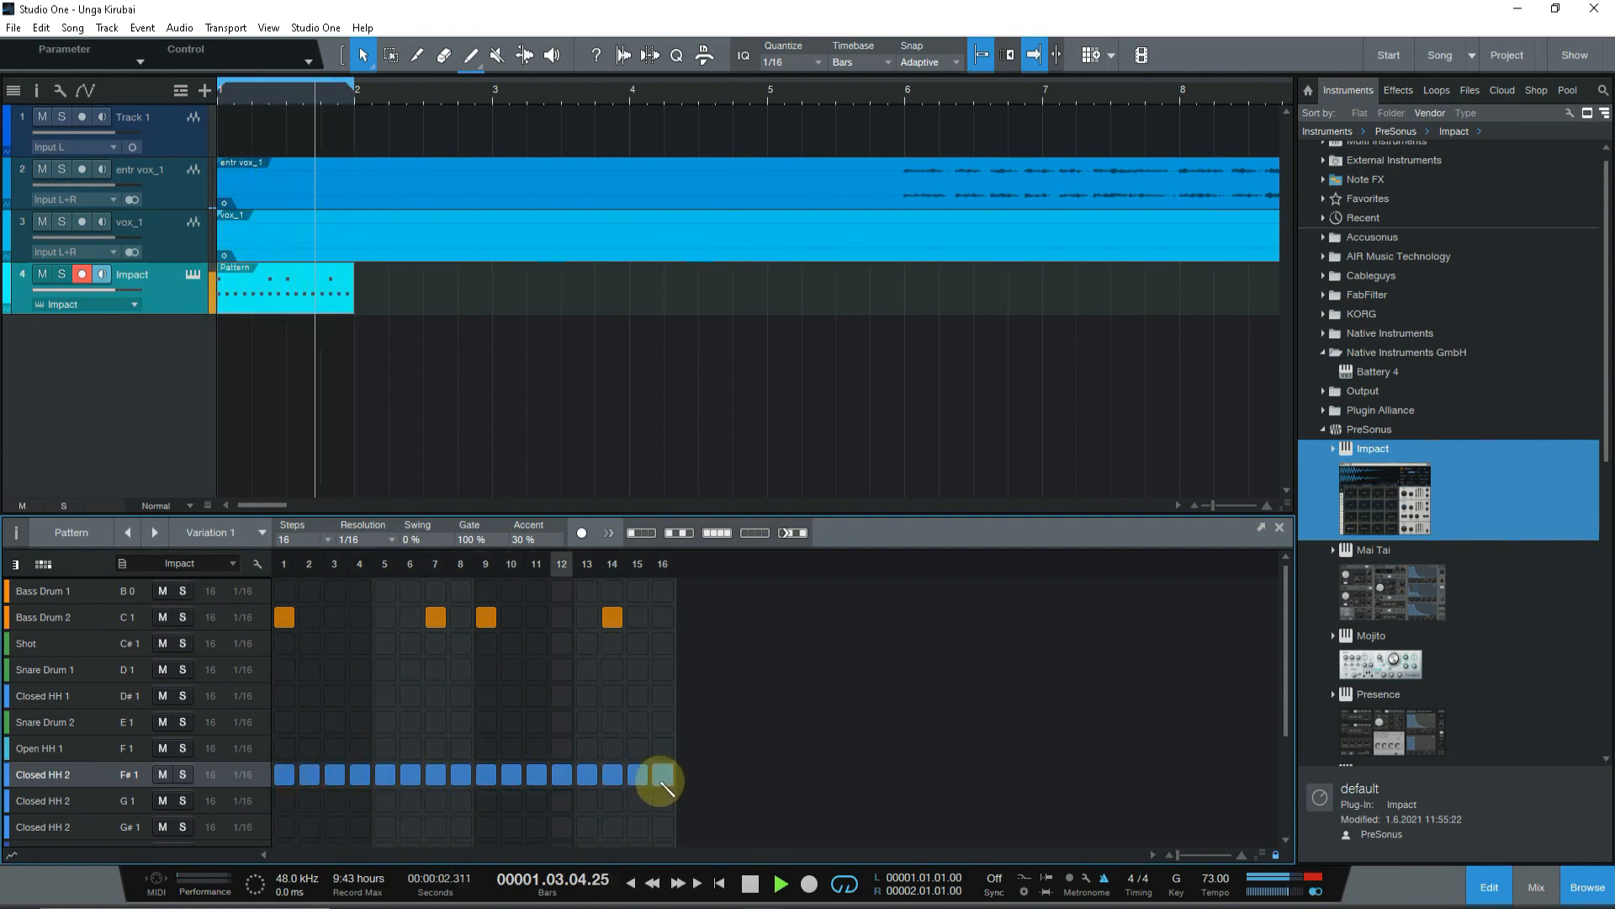
Step: Show the step automation lane and set Closed HH 2 repeats to 4 on step 4 and 8 on step 14
{"action": "scroll", "coordinate": [356, 741], "scroll_direction": "down", "scroll_amount": 3}
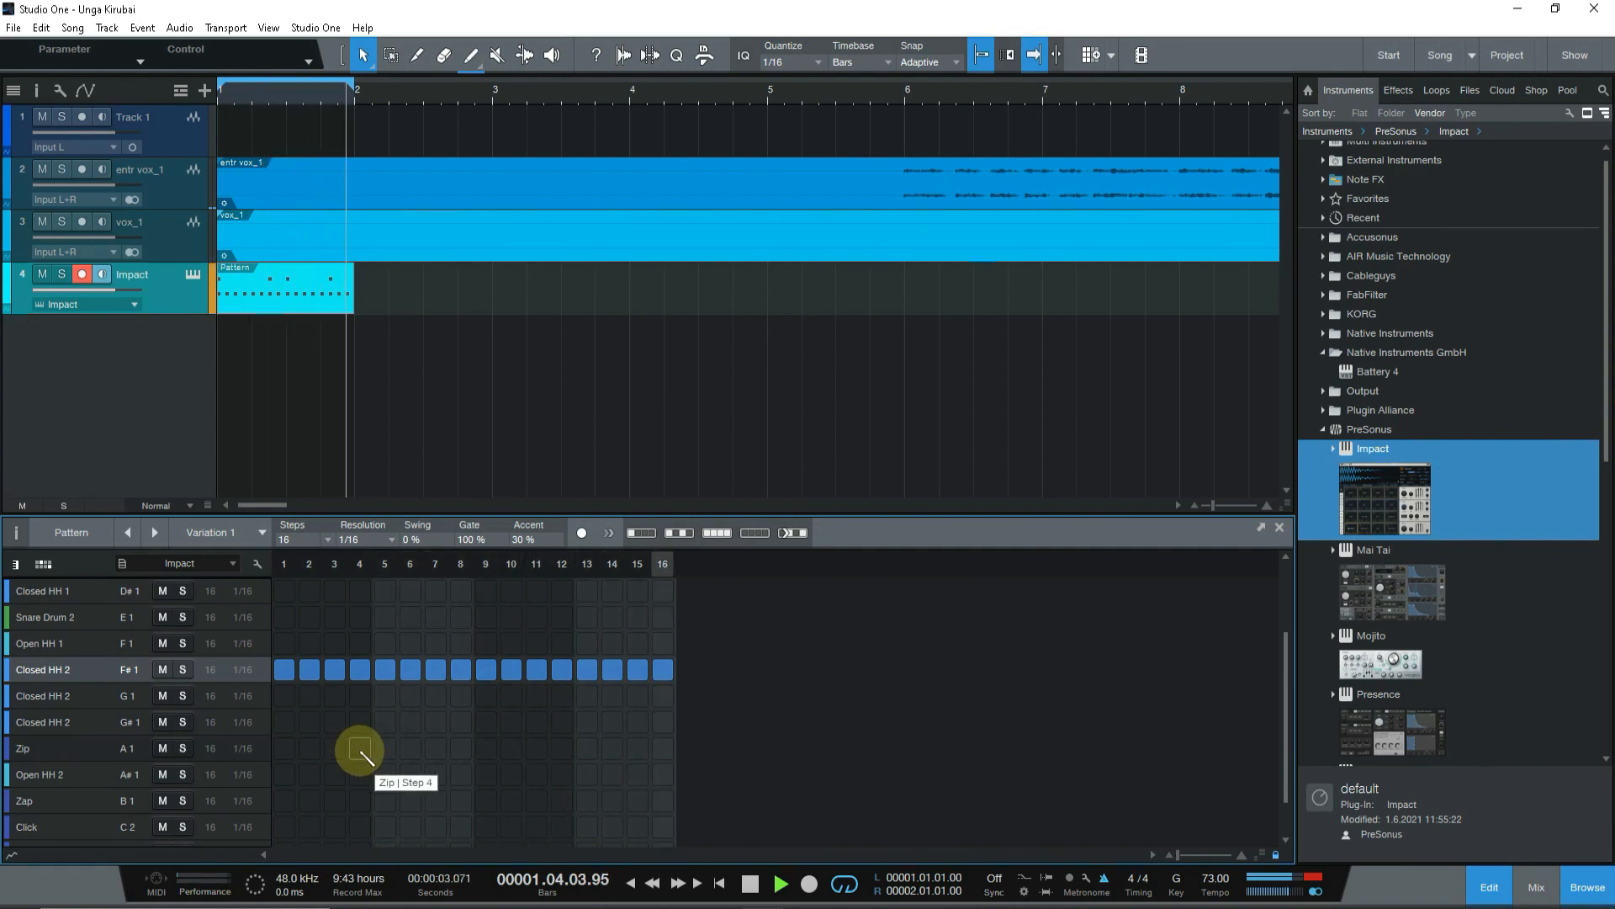
{"action": "left_click", "coordinate": [15, 854]}
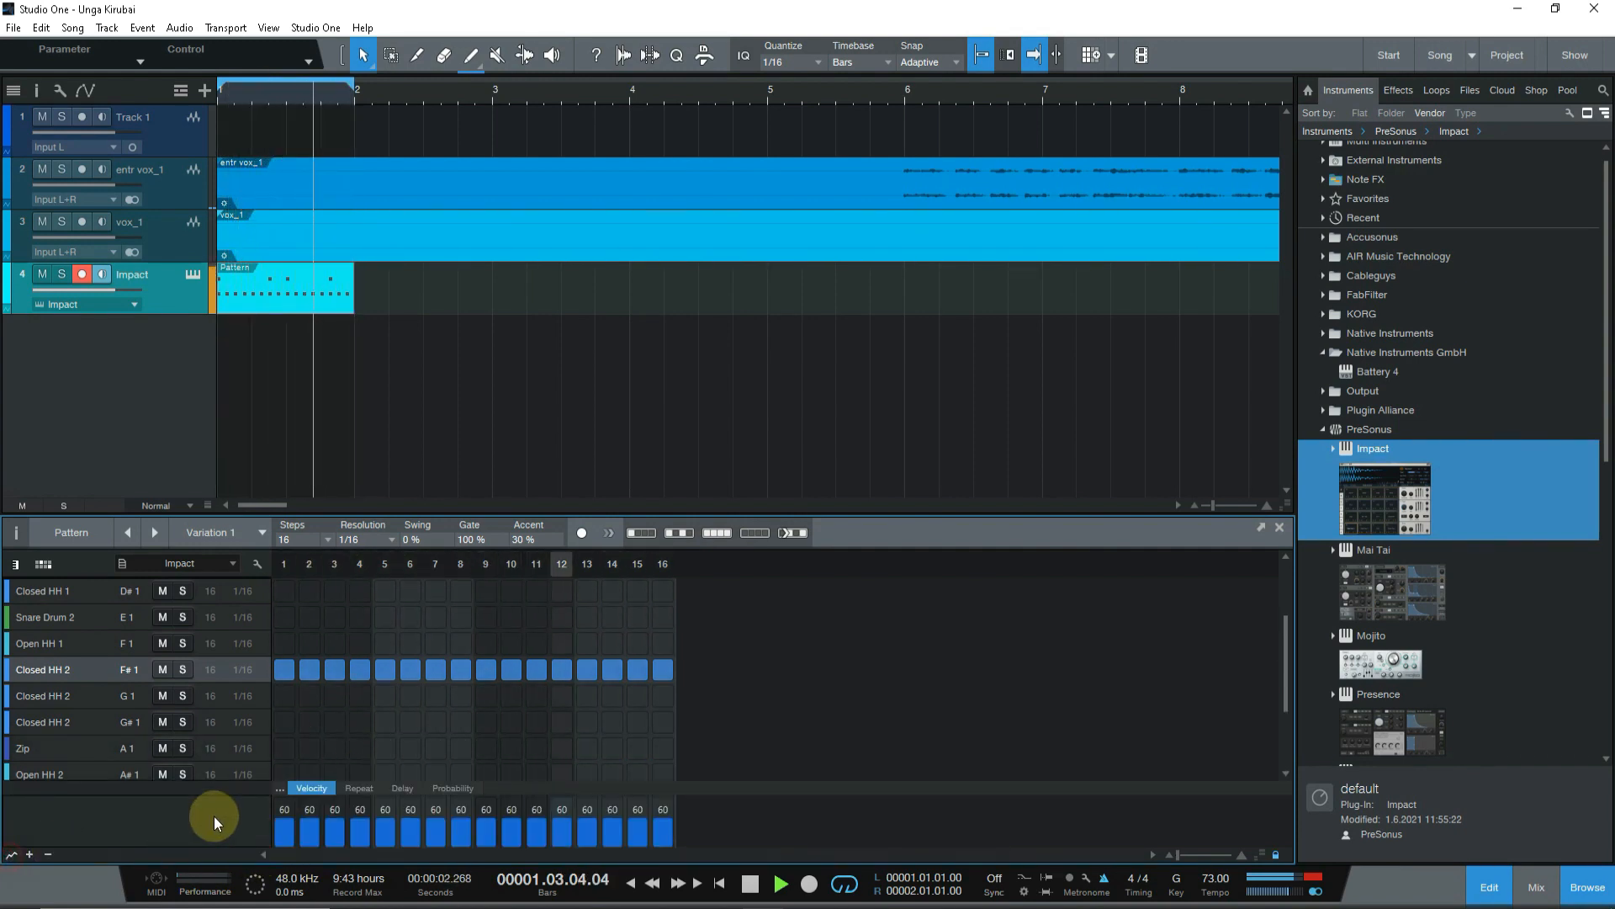
{"action": "left_click", "coordinate": [371, 791]}
{"action": "left_click", "coordinate": [360, 829]}
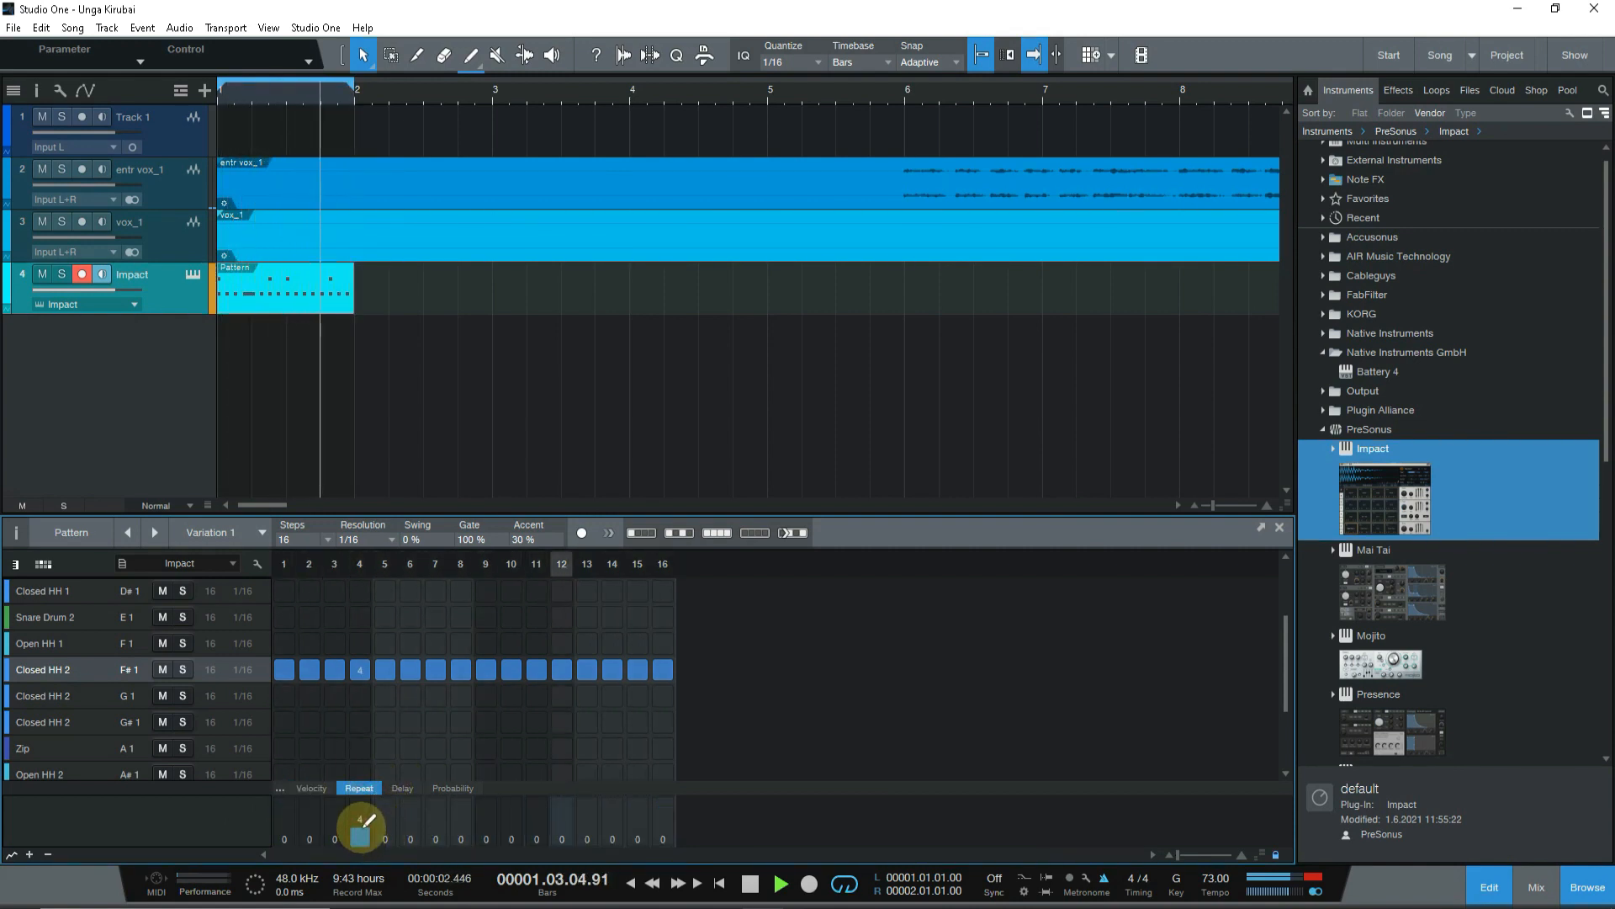
{"action": "left_click", "coordinate": [620, 809]}
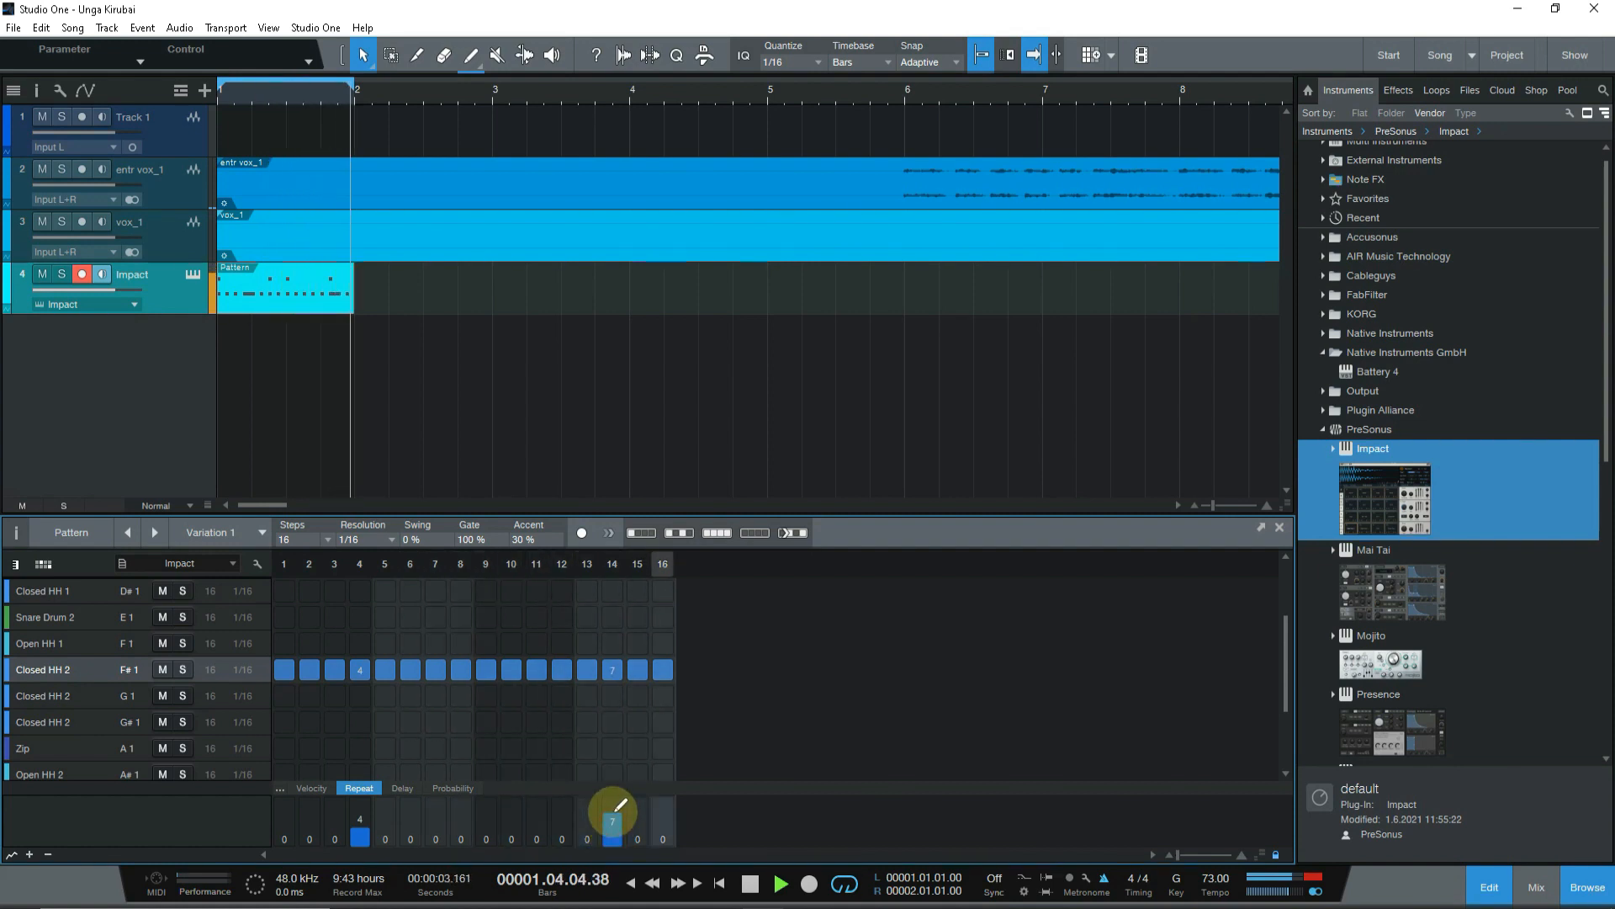
{"action": "left_click", "coordinate": [620, 804]}
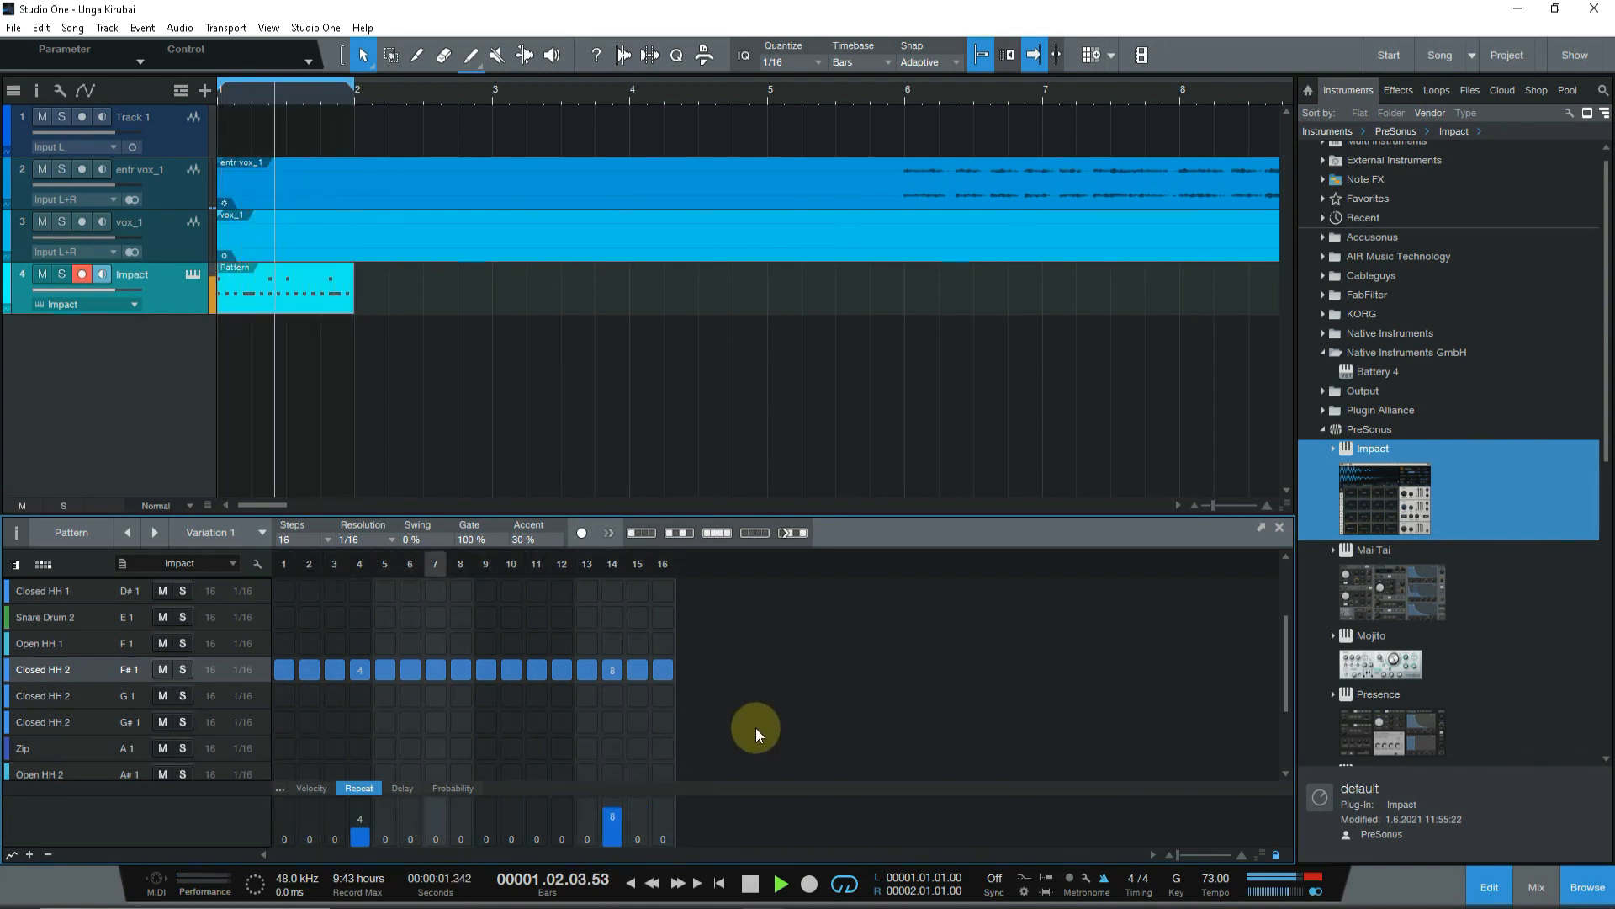
Step: Remove the Bass Drum 2 hit on step 14 and reselect the F#1 Closed HH 2 row
{"action": "scroll", "coordinate": [755, 729], "scroll_direction": "up", "scroll_amount": 2}
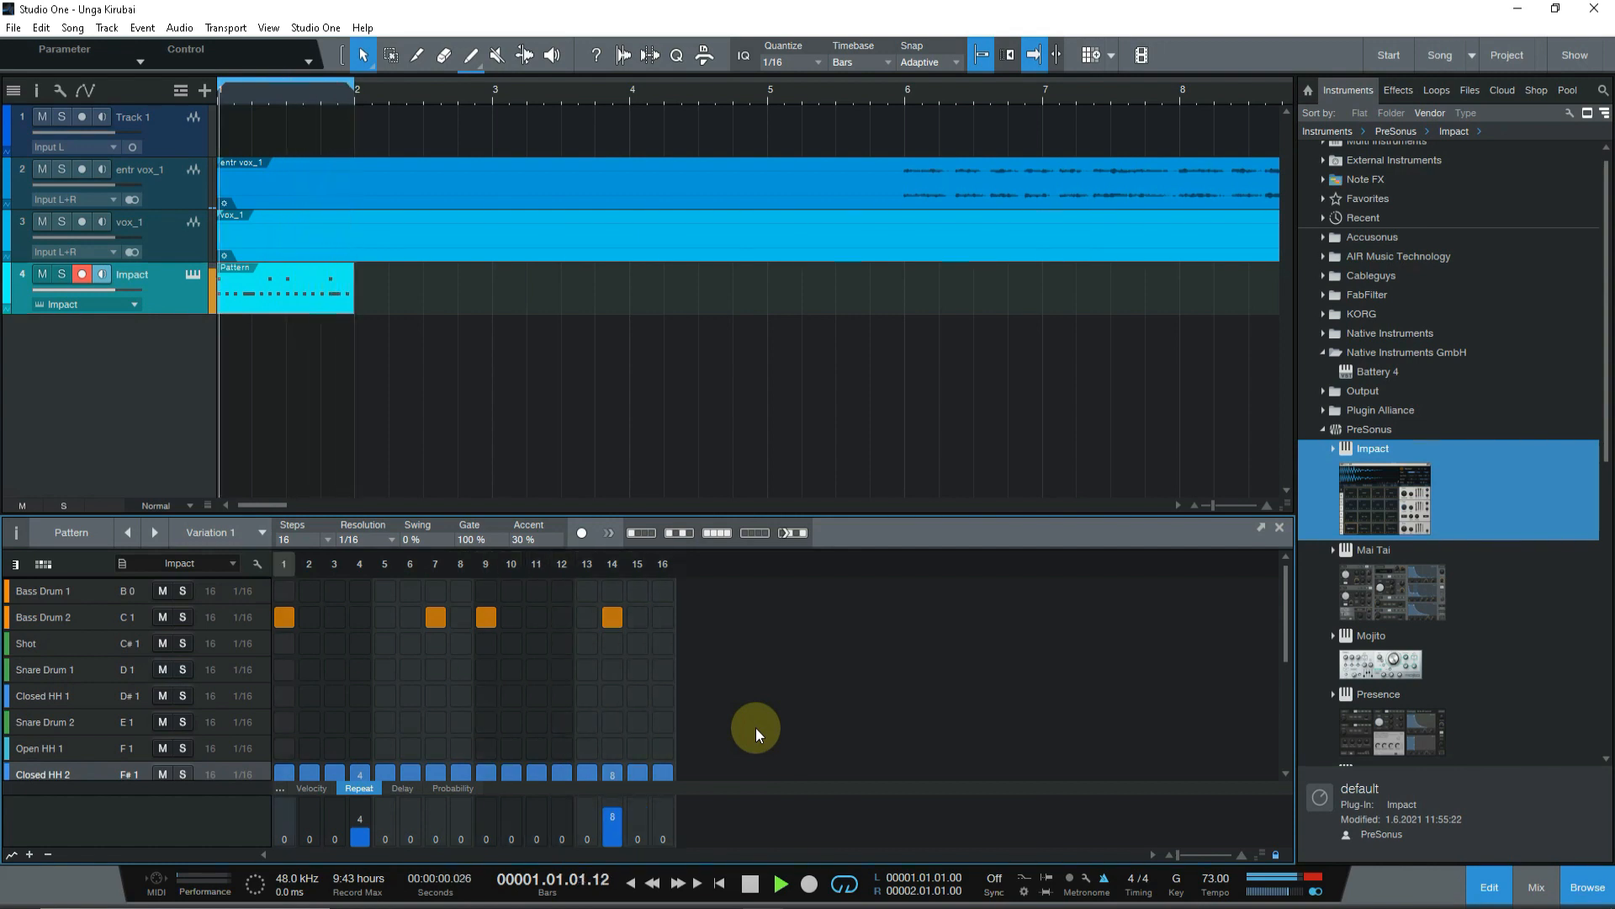
{"action": "left_click", "coordinate": [613, 617]}
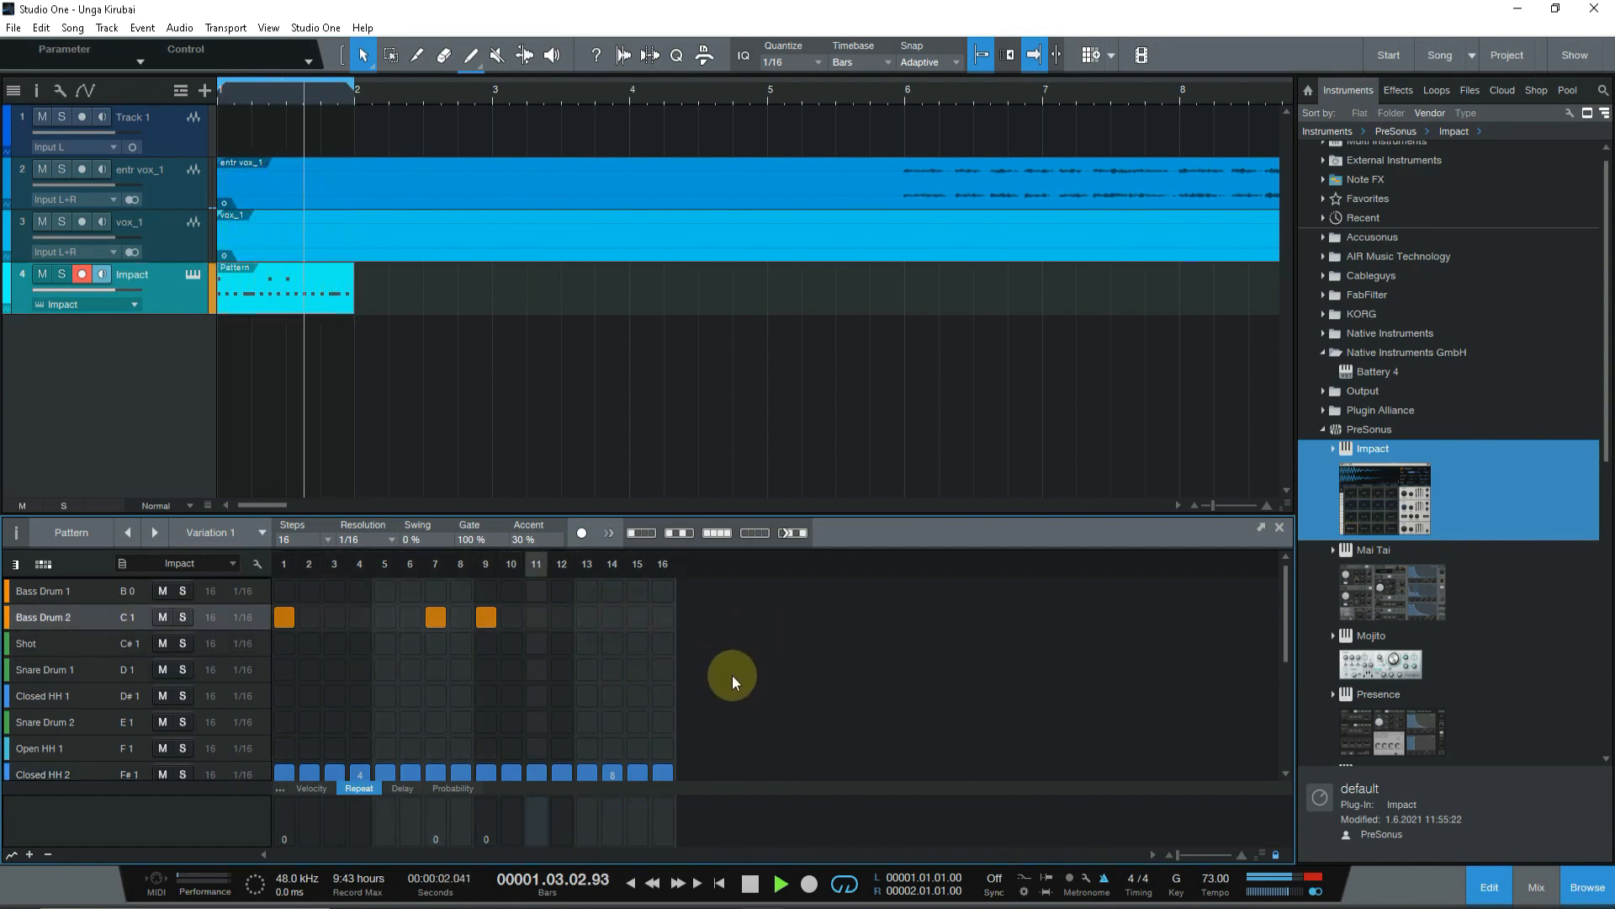
{"action": "scroll", "coordinate": [732, 674], "scroll_direction": "down", "scroll_amount": 2}
{"action": "left_click", "coordinate": [113, 644]}
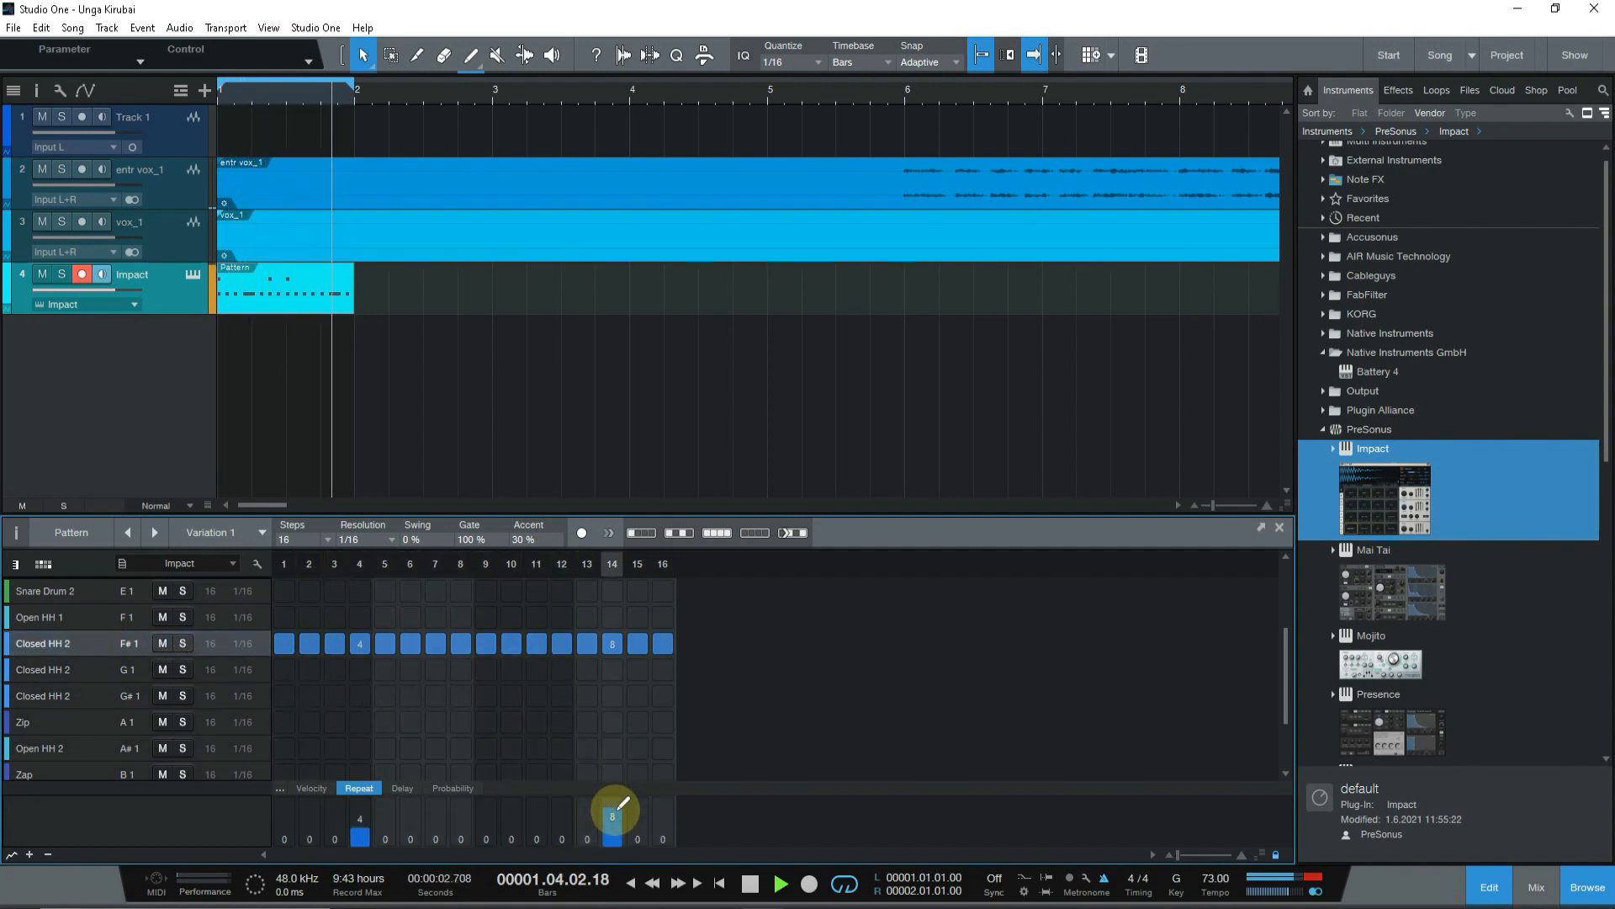
{"action": "scroll", "coordinate": [689, 698], "scroll_direction": "up", "scroll_amount": 2}
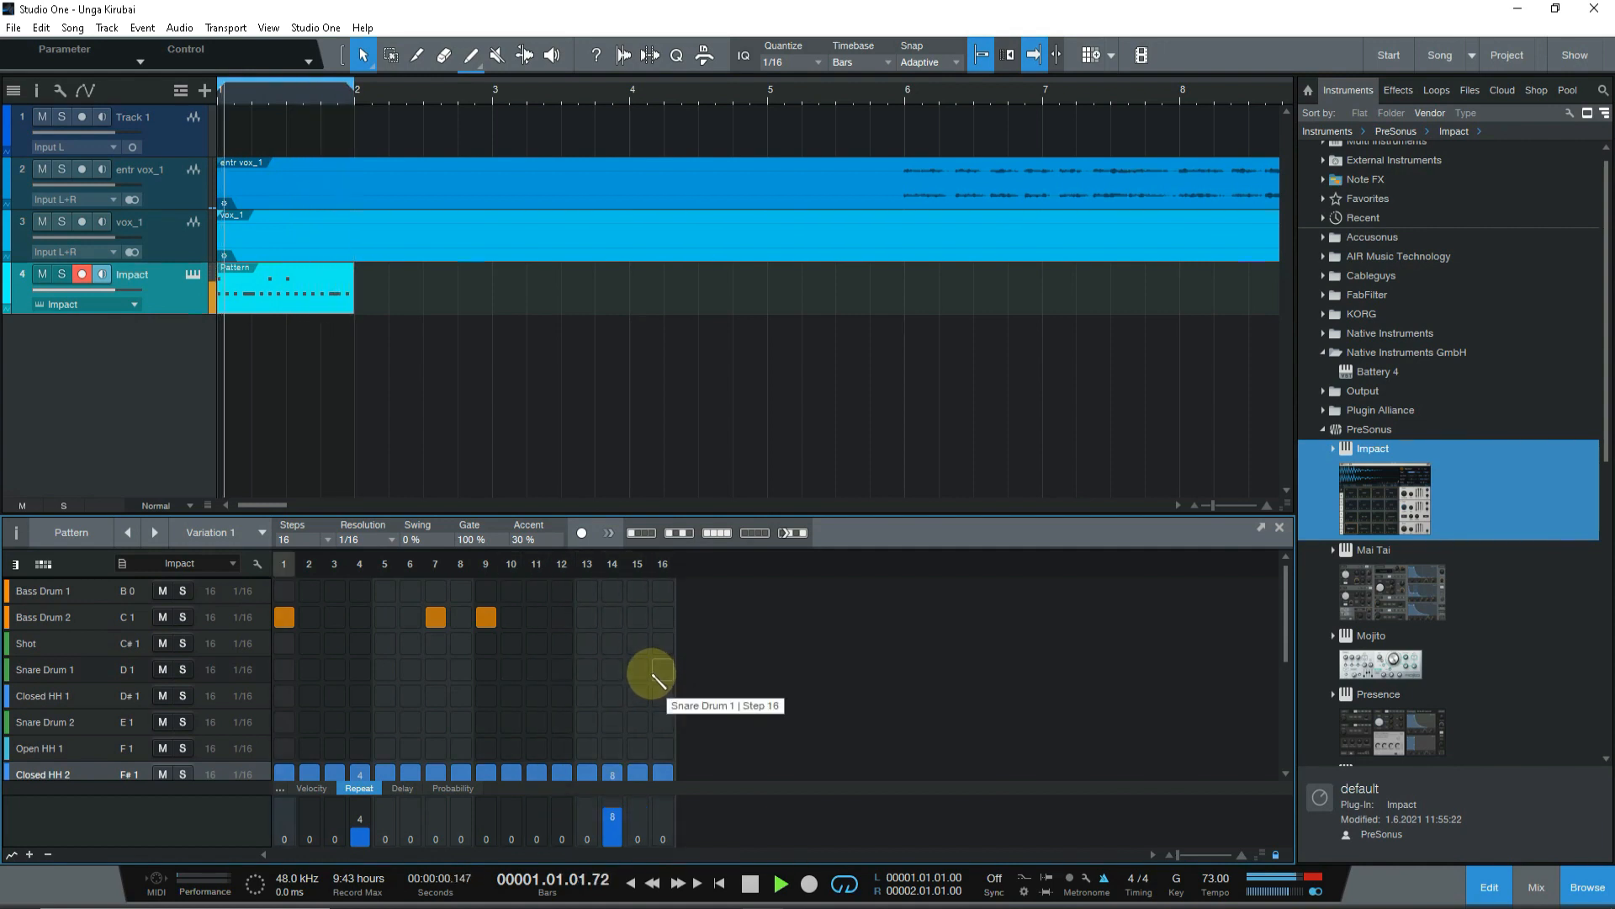
Step: Audition the Snare Drum 2, Open HH 1, Closed HH 1 and Snare Drum 1 sounds against the loop
{"action": "left_click", "coordinate": [68, 713]}
{"action": "left_click", "coordinate": [73, 737]}
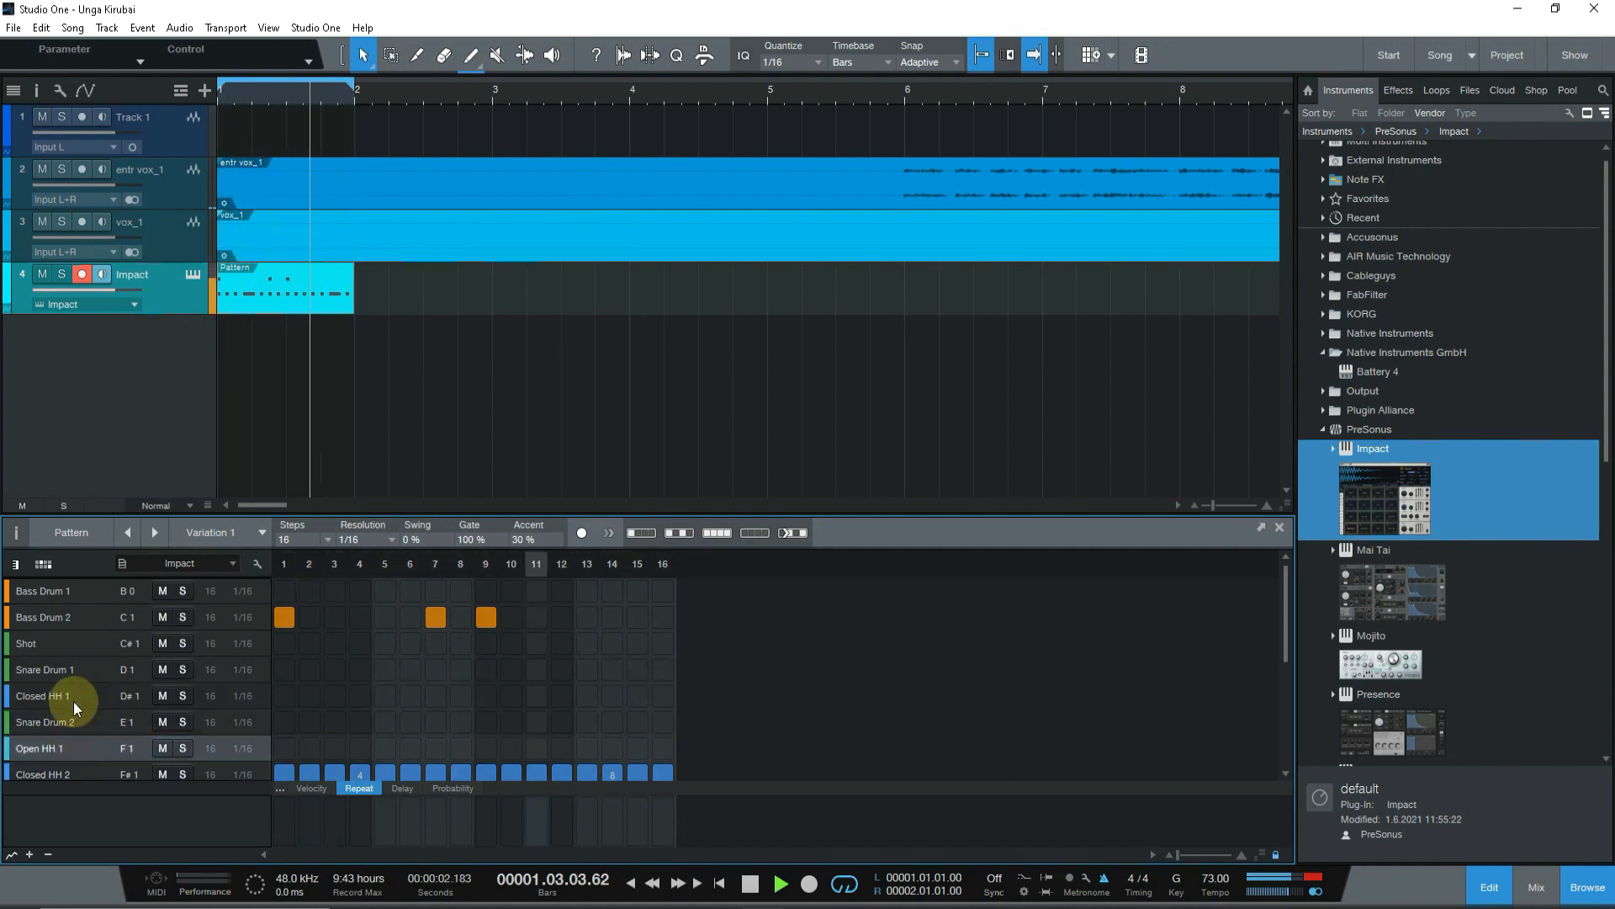
{"action": "left_click", "coordinate": [73, 700]}
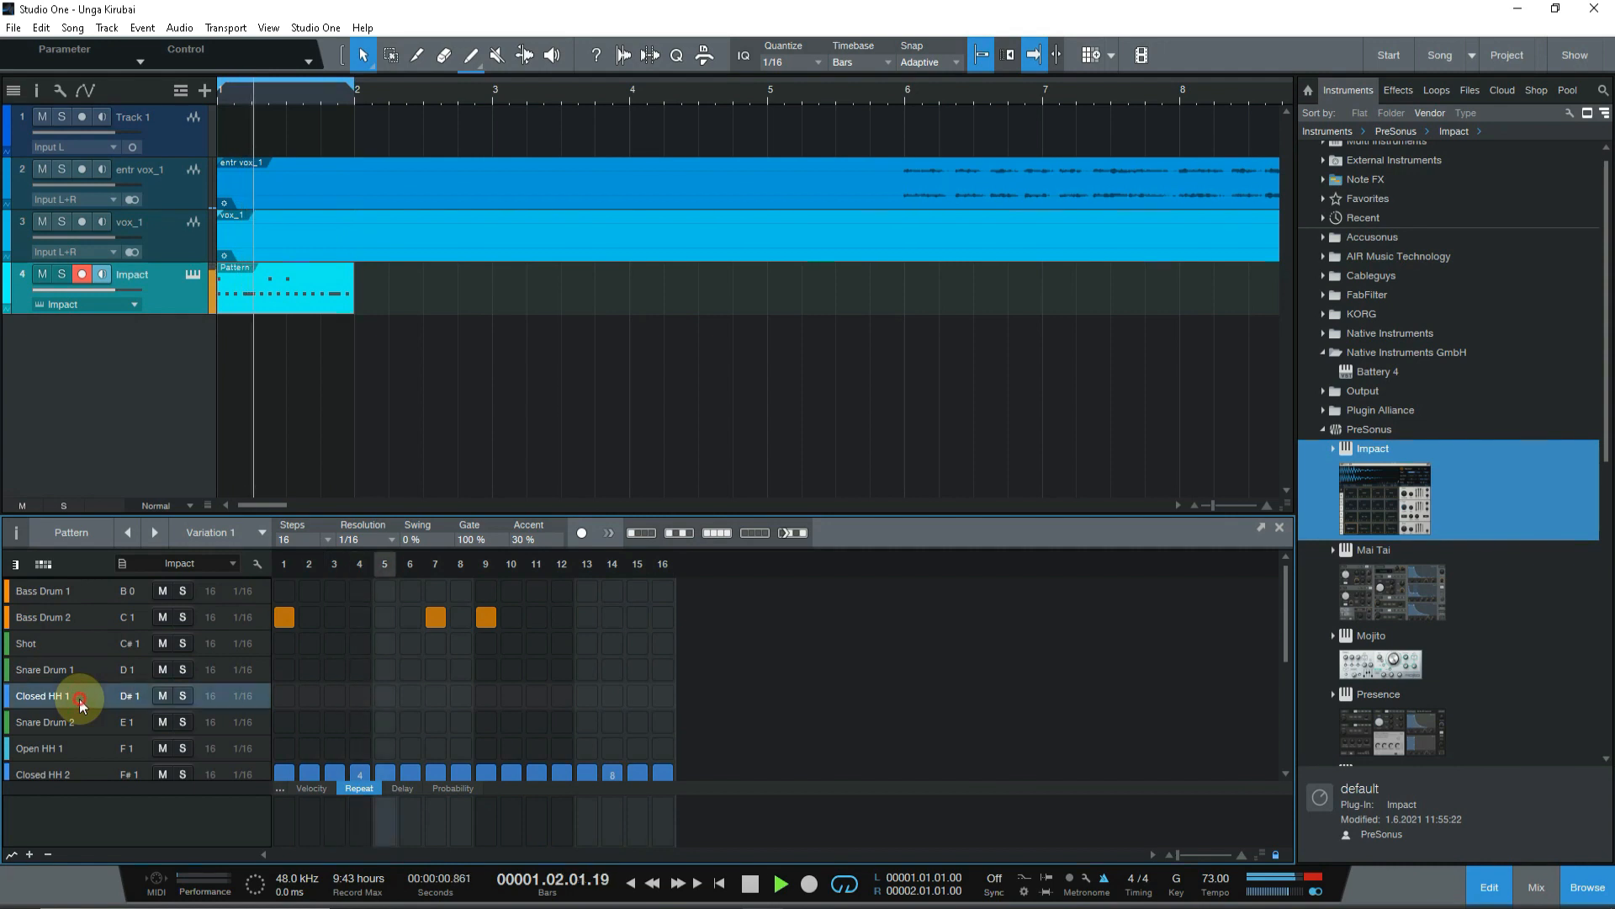
{"action": "left_click", "coordinate": [79, 678]}
{"action": "left_click", "coordinate": [67, 722]}
{"action": "left_click", "coordinate": [73, 746]}
Step: Set the probability of the F#1 Closed HH 2 hit on step 4 to 49%
{"action": "scroll", "coordinate": [73, 734], "scroll_direction": "down", "scroll_amount": 2}
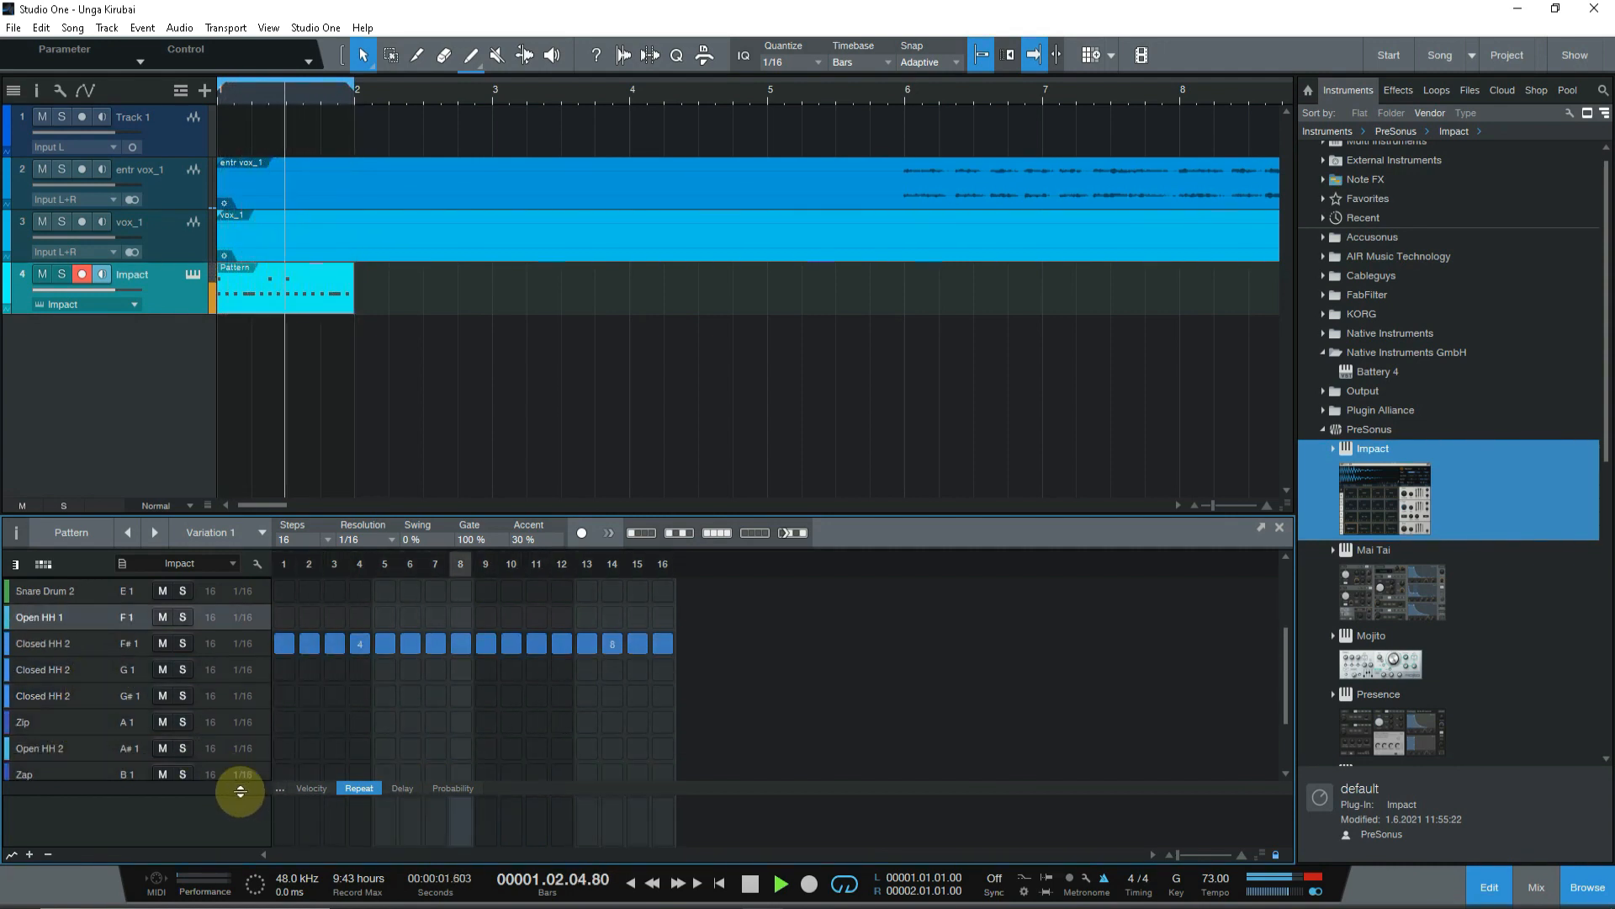
{"action": "left_click", "coordinate": [411, 789]}
{"action": "left_click", "coordinate": [311, 787]}
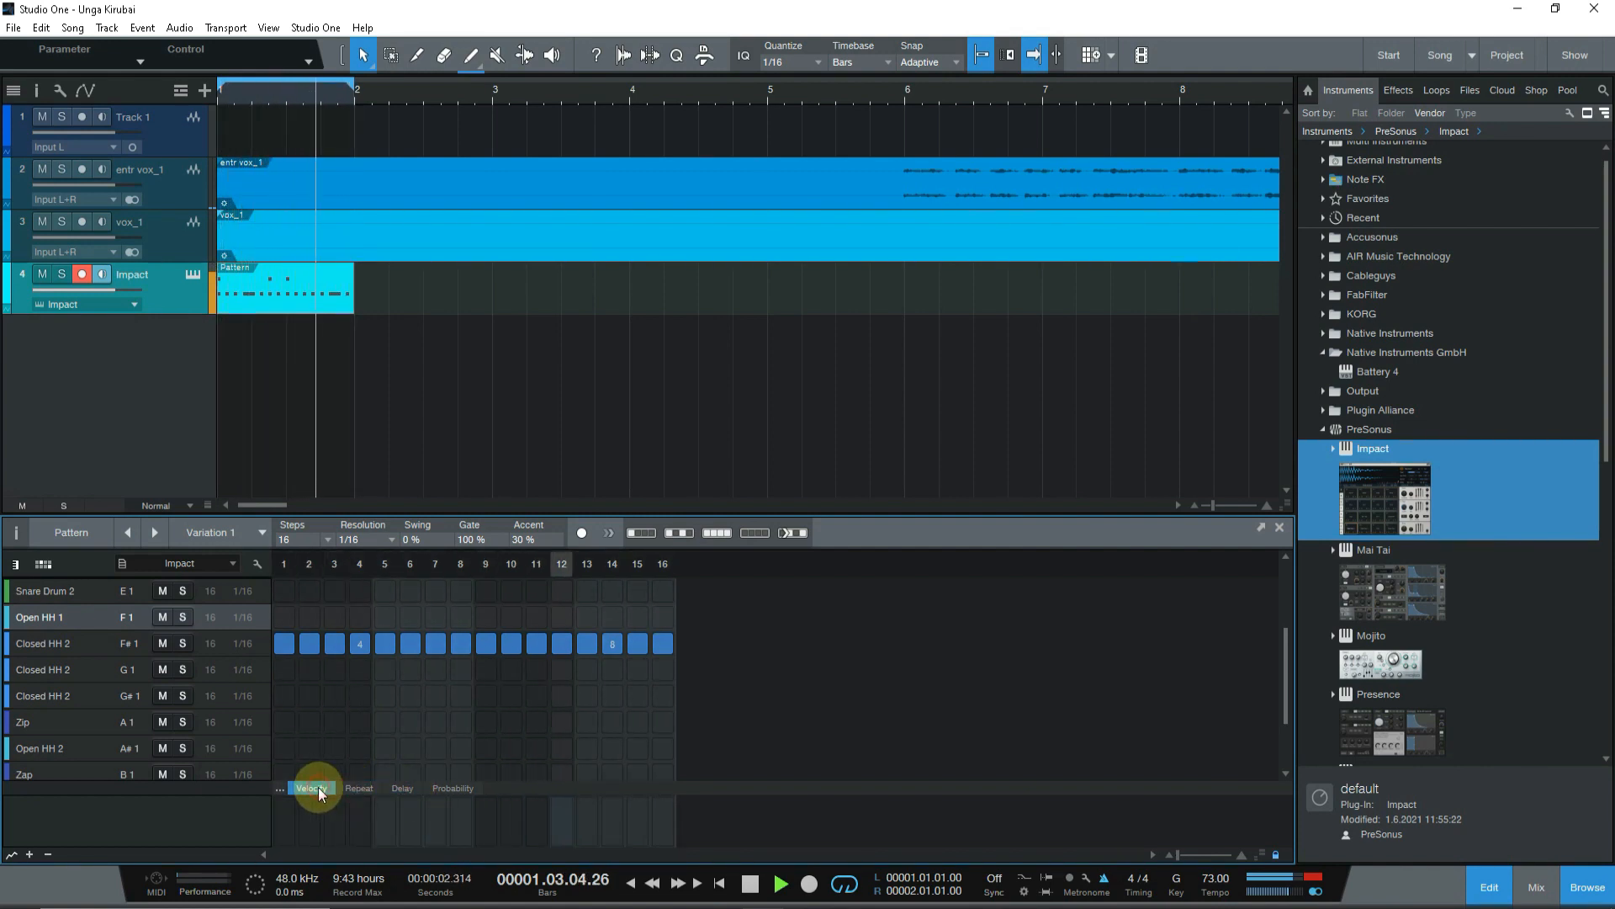
{"action": "left_click", "coordinate": [439, 788]}
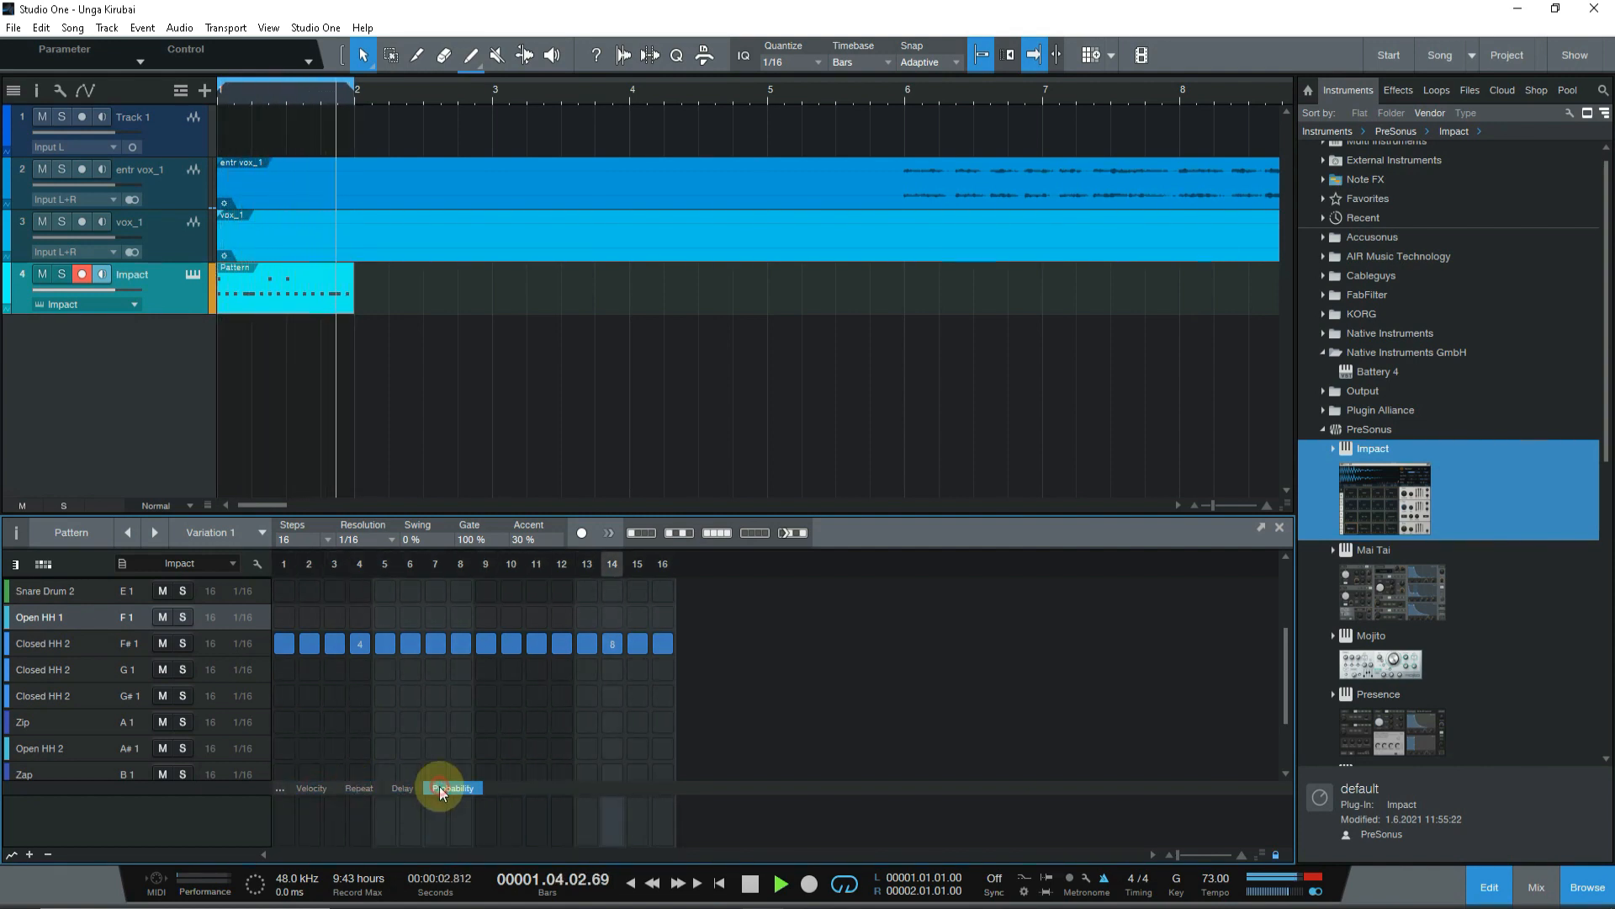
{"action": "left_click", "coordinate": [88, 644]}
{"action": "left_click", "coordinate": [367, 821]}
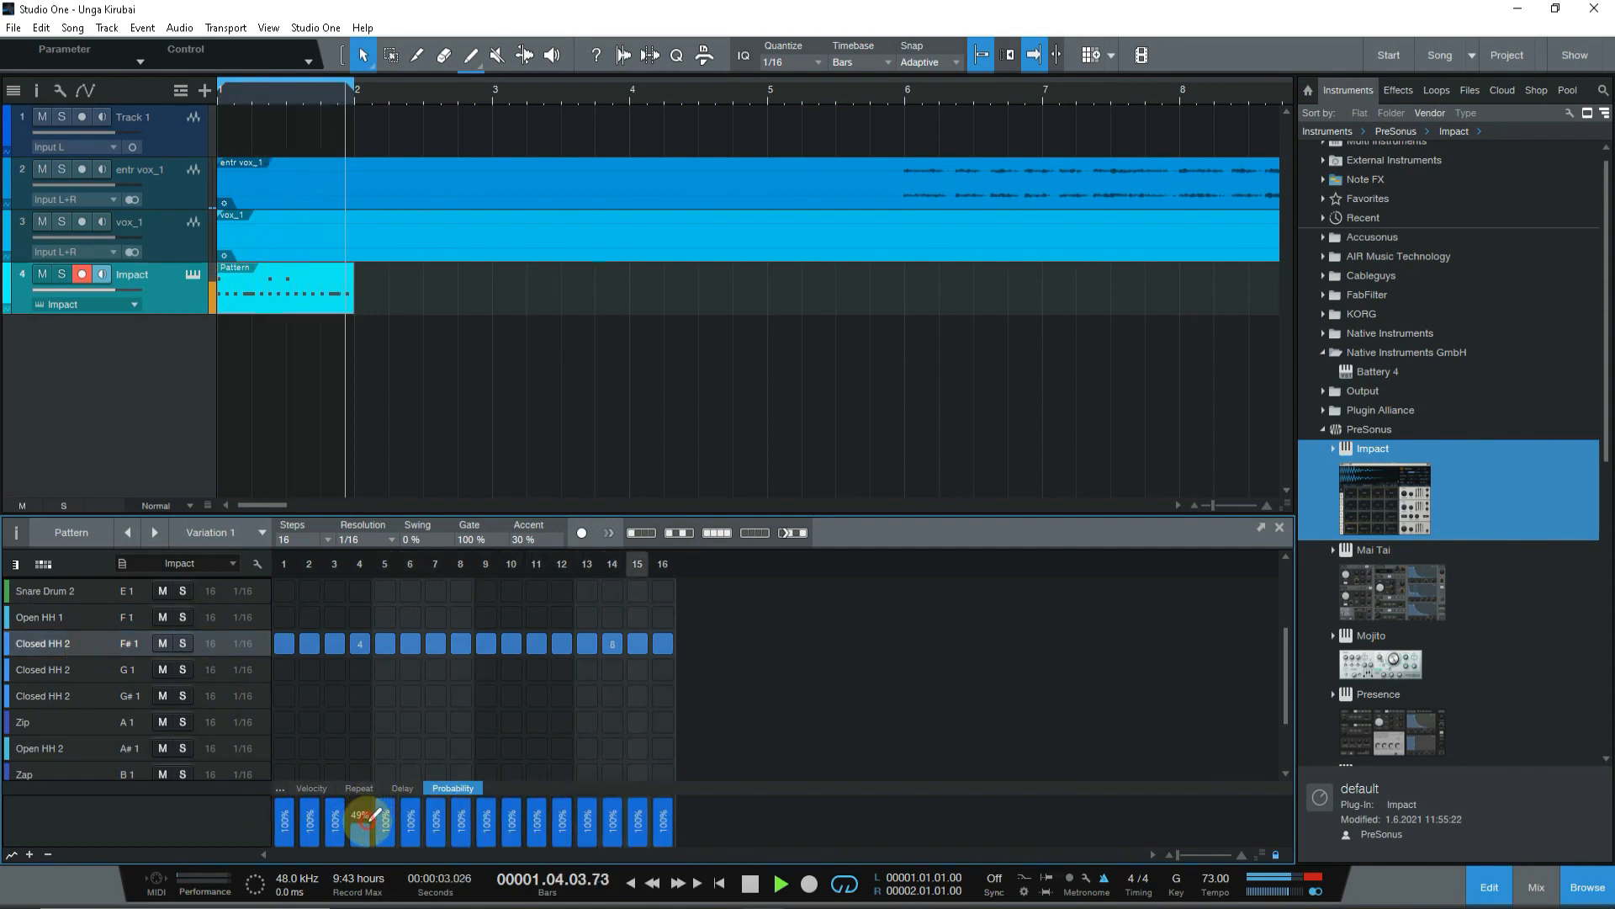
Step: Set the probability of the F#1 Closed HH 2 hits to 82% on step 4 and 65% on step 14
{"action": "scroll", "coordinate": [660, 775], "scroll_direction": "up", "scroll_amount": 4}
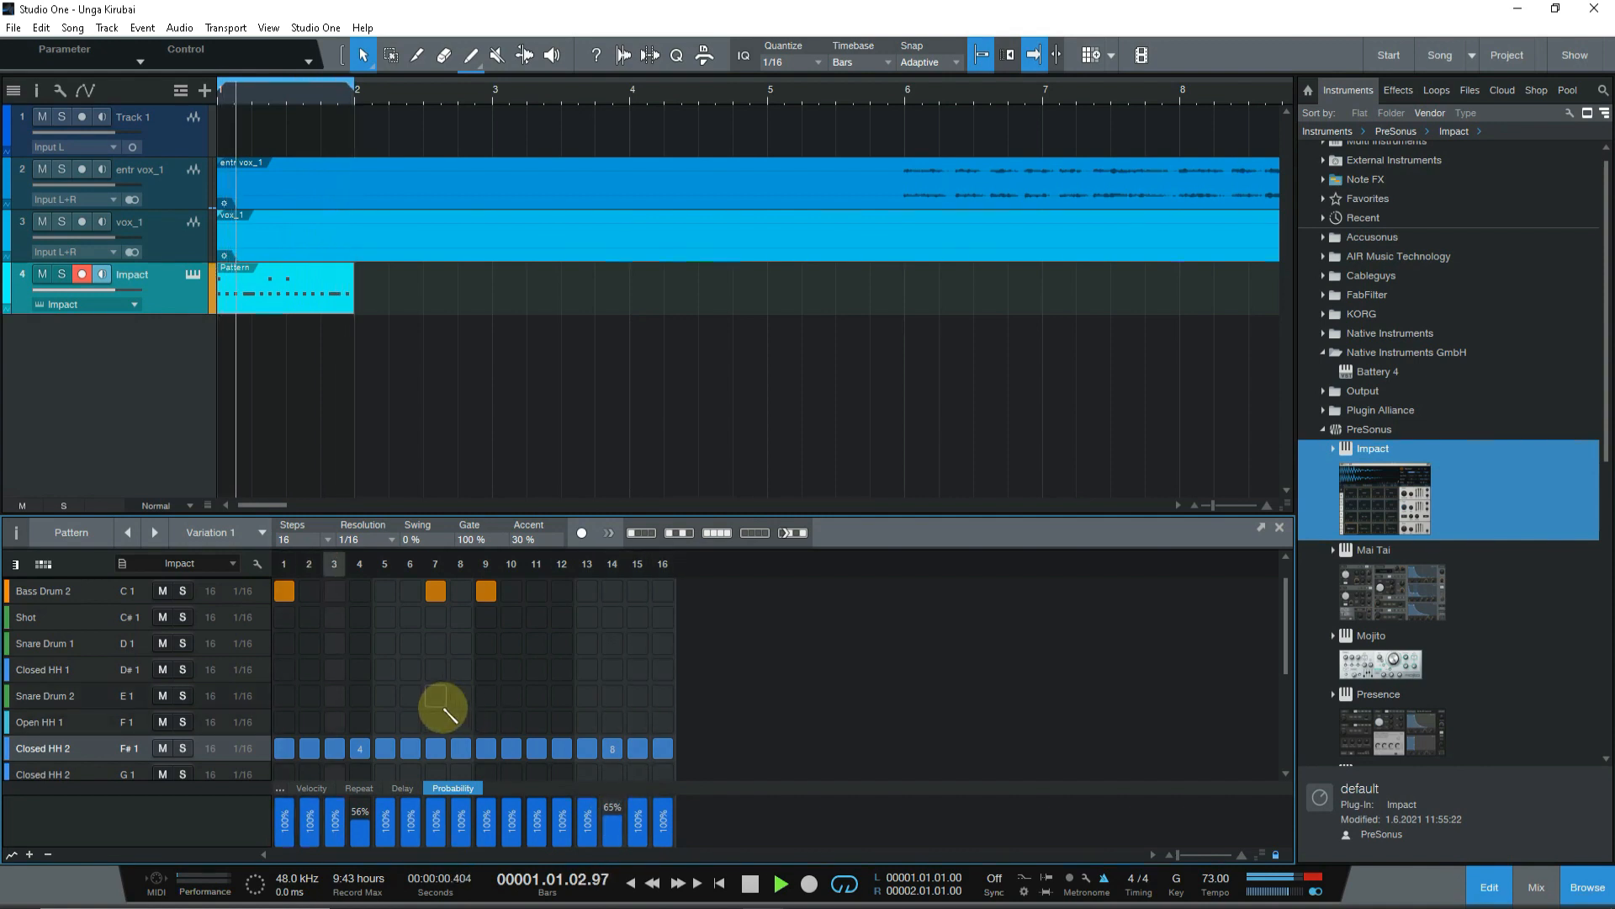
{"action": "left_click", "coordinate": [360, 809]}
{"action": "left_click", "coordinate": [360, 806]}
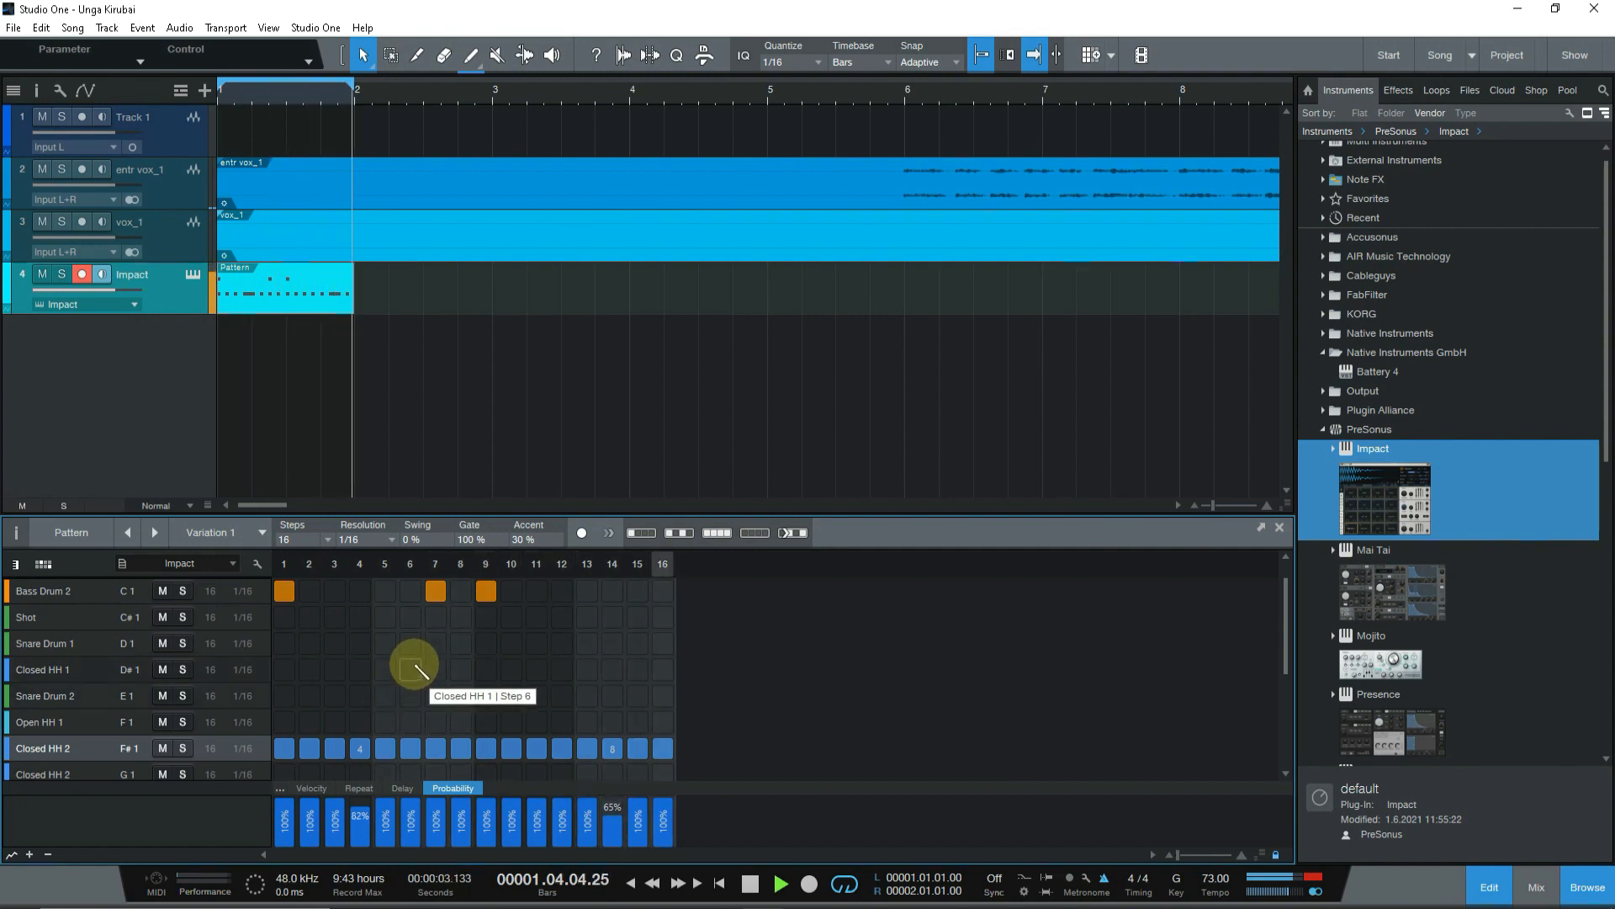
Step: Move the drum pattern to bar 11 where the vox_1 vocal enters and play it from there
{"action": "left_click_drag", "start_coordinate": [285, 92], "coordinate": [284, 62]}
{"action": "left_click_drag", "start_coordinate": [249, 286], "coordinate": [680, 278]}
{"action": "mouse_move", "coordinate": [643, 97]}
{"action": "left_mouse_down"}
{"action": "mouse_move", "coordinate": [634, 137]}
{"action": "mouse_move", "coordinate": [633, 104]}
{"action": "left_mouse_up"}
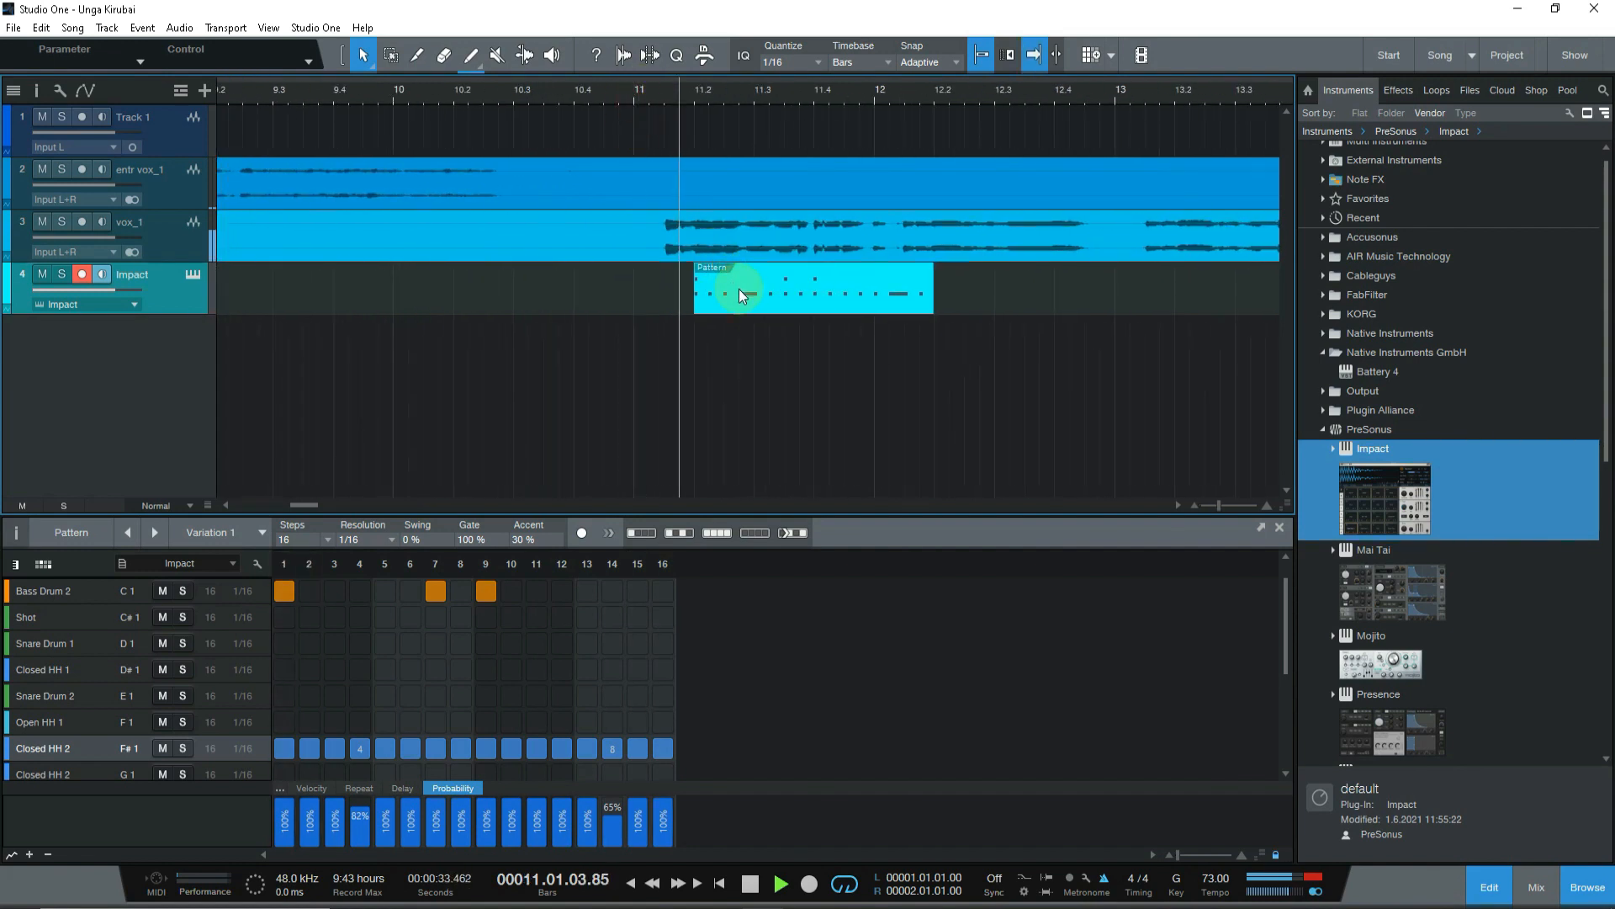
{"action": "left_click_drag", "start_coordinate": [739, 290], "coordinate": [678, 288]}
{"action": "left_click", "coordinate": [624, 89]}
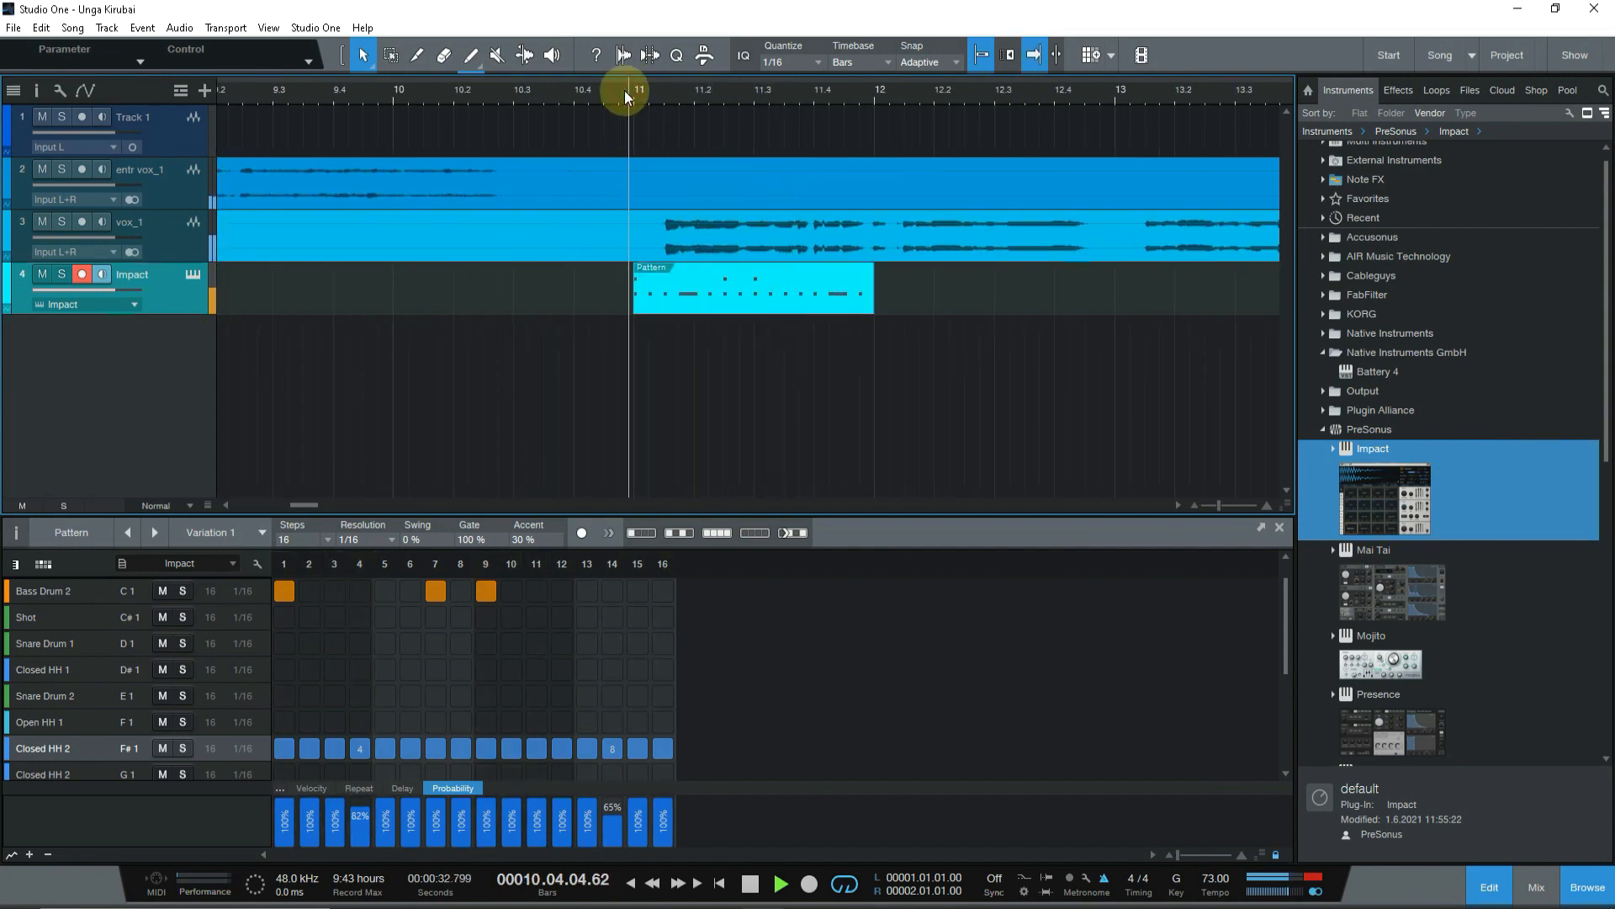
{"action": "left_click_drag", "start_coordinate": [609, 101], "coordinate": [593, 76]}
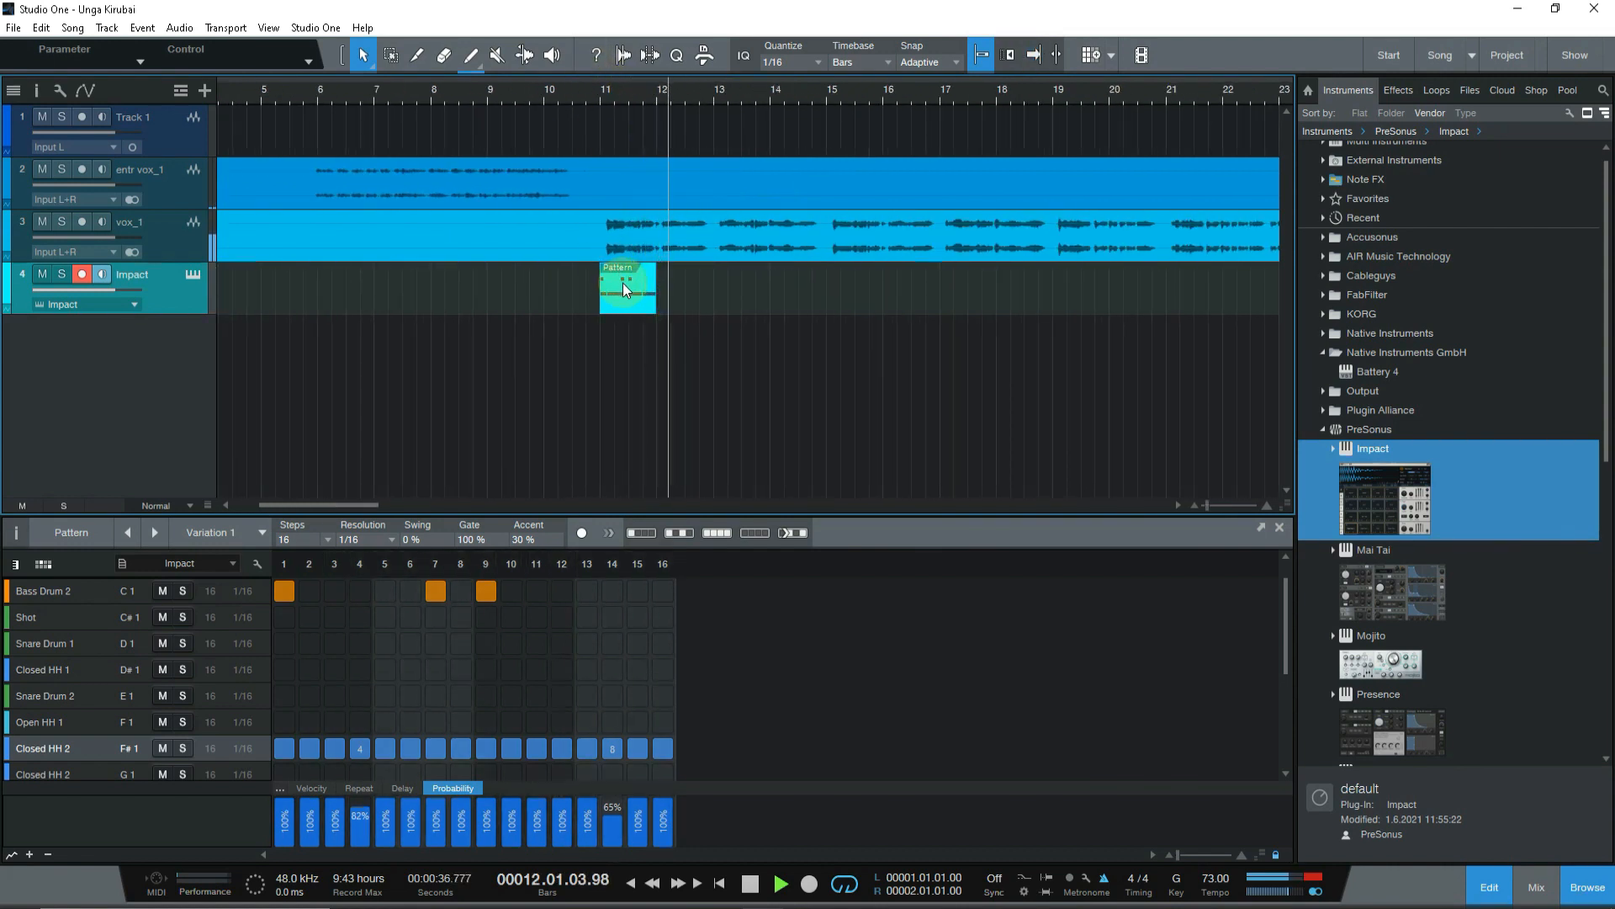
Step: Duplicate the one-bar pattern four times from bar 11, disarm the Impact track and stop playback
{"action": "key", "text": "d"}
{"action": "key", "text": "d"}
{"action": "key", "text": "d"}
{"action": "key", "text": "d"}
{"action": "left_click_drag", "start_coordinate": [594, 90], "coordinate": [595, 74]}
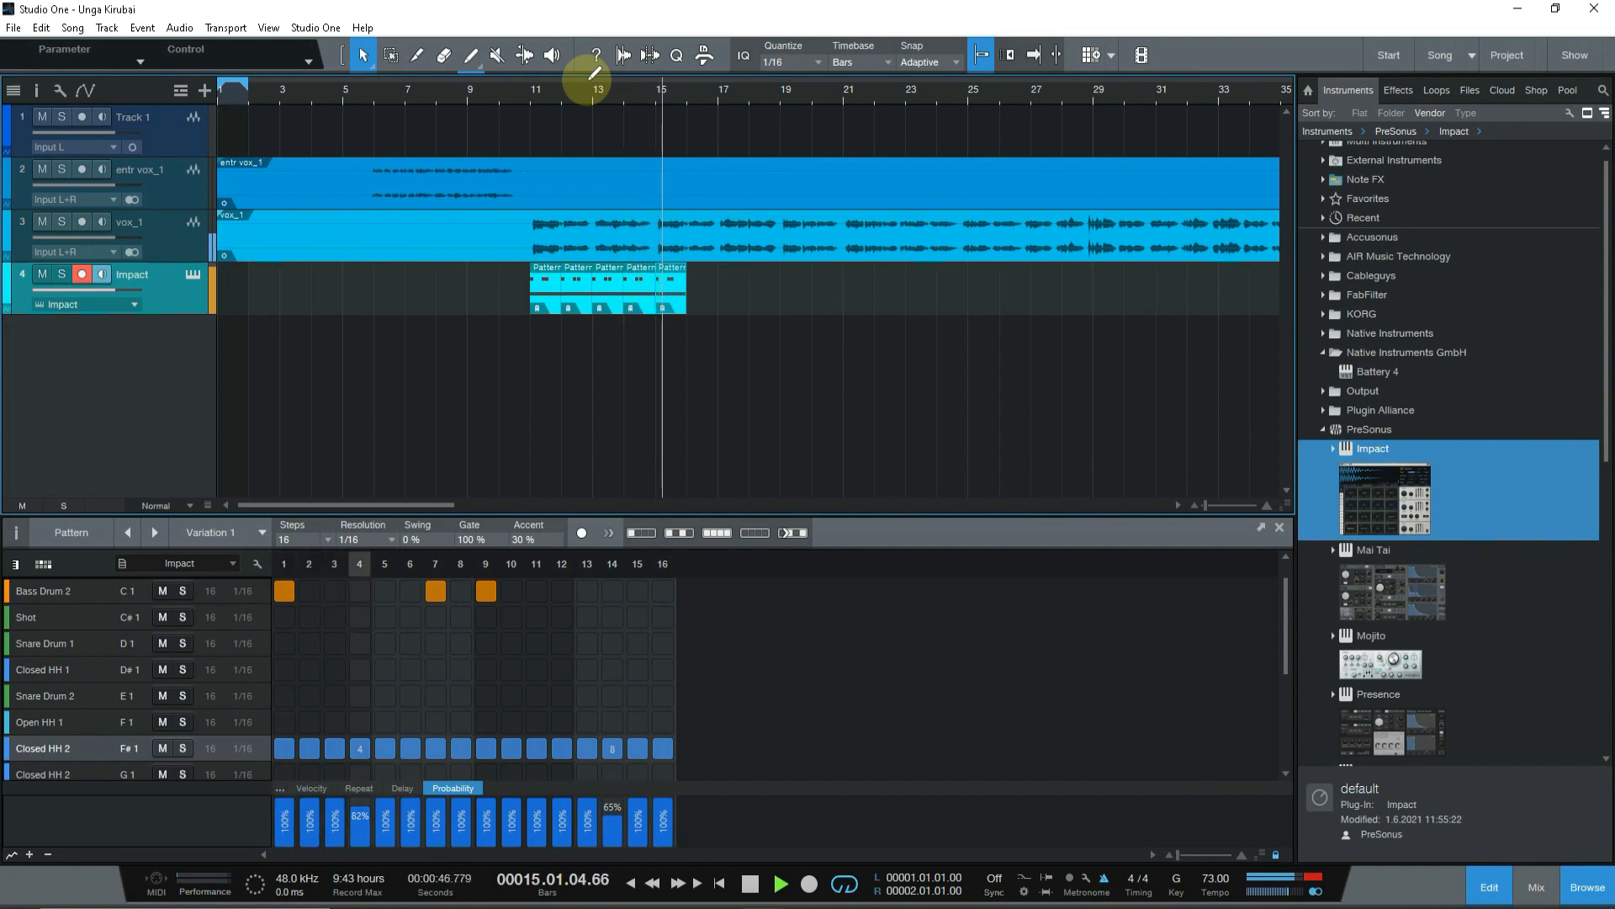
{"action": "left_click", "coordinate": [82, 274]}
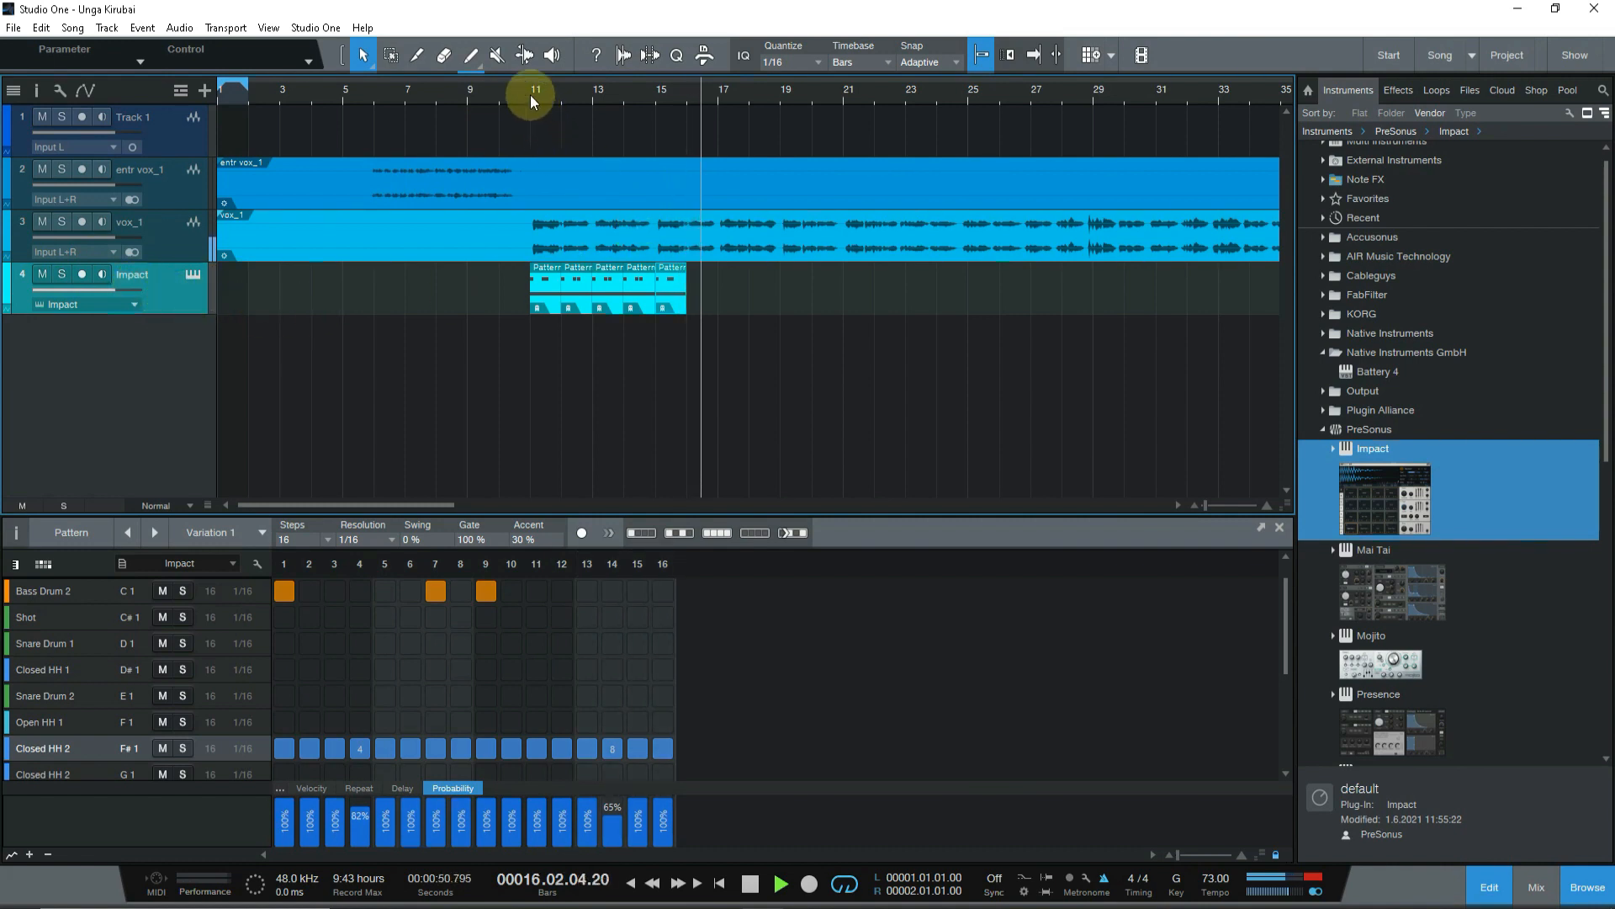
{"action": "key", "text": "space"}
Step: Add a second Impact instrument track below the first and load its 60s a GoGo preset
{"action": "left_click_drag", "start_coordinate": [1385, 499], "coordinate": [680, 378]}
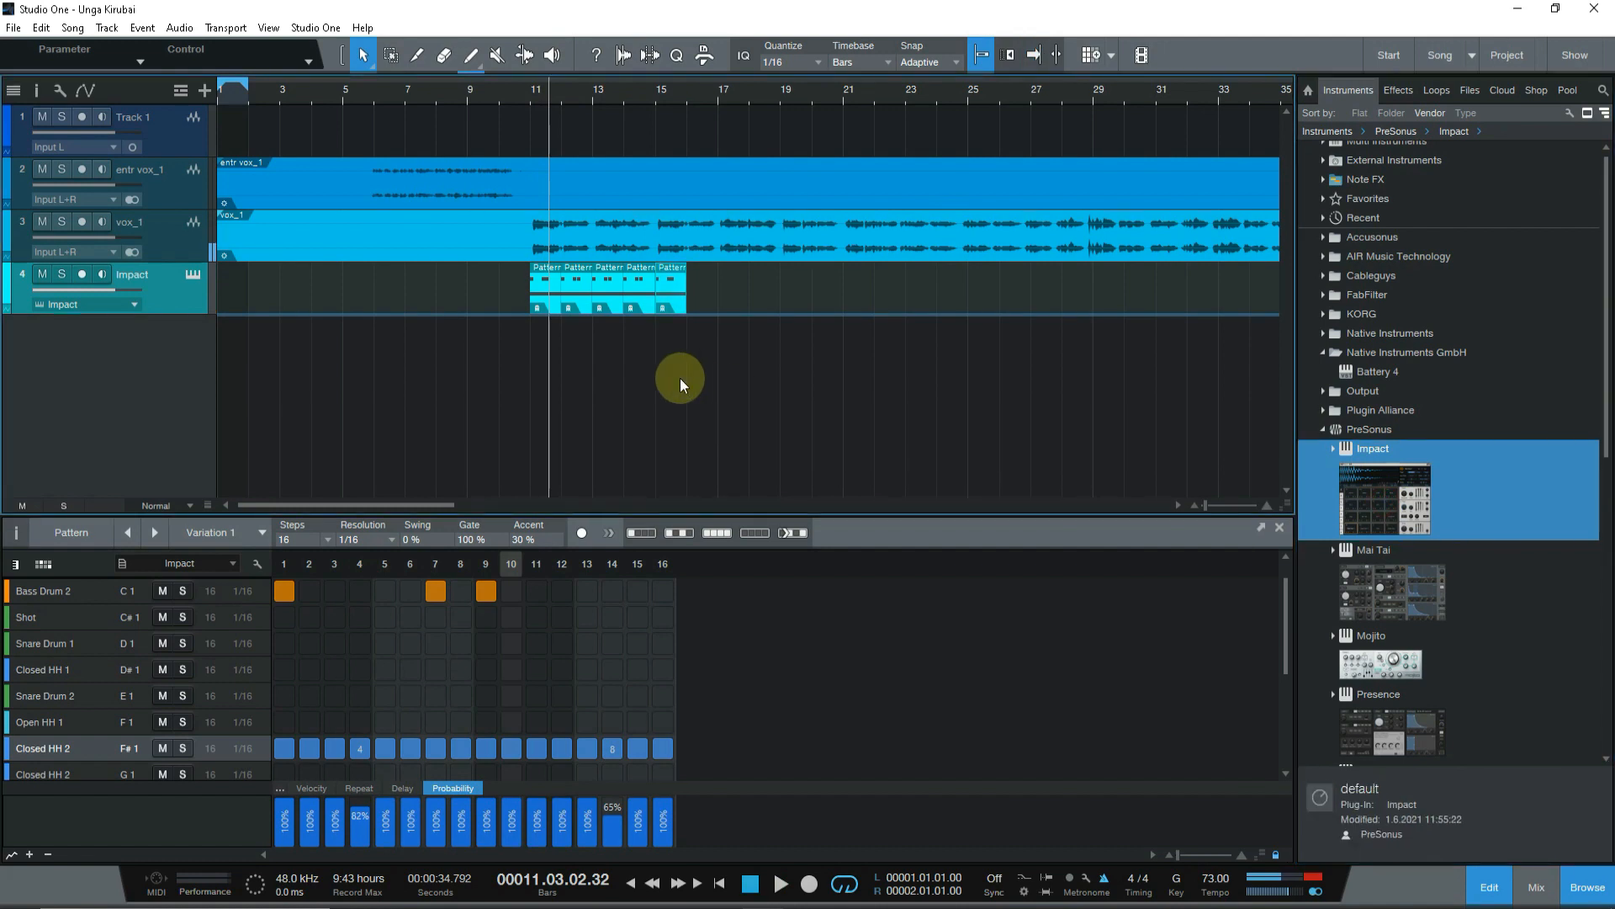
{"action": "left_click", "coordinate": [742, 148]}
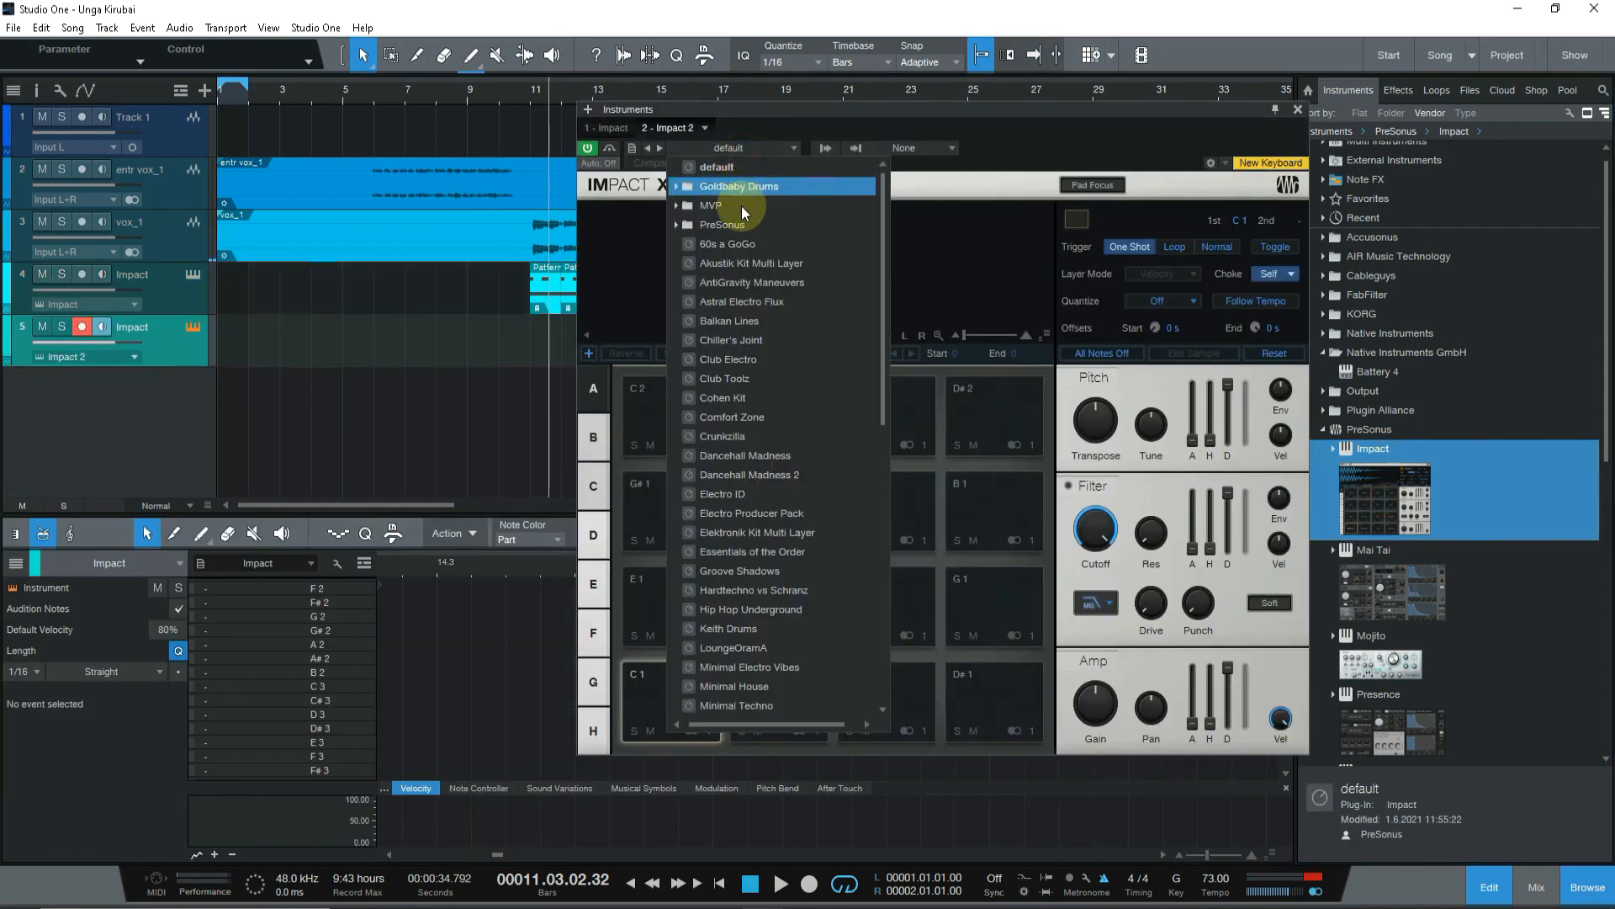
{"action": "left_click", "coordinate": [773, 242]}
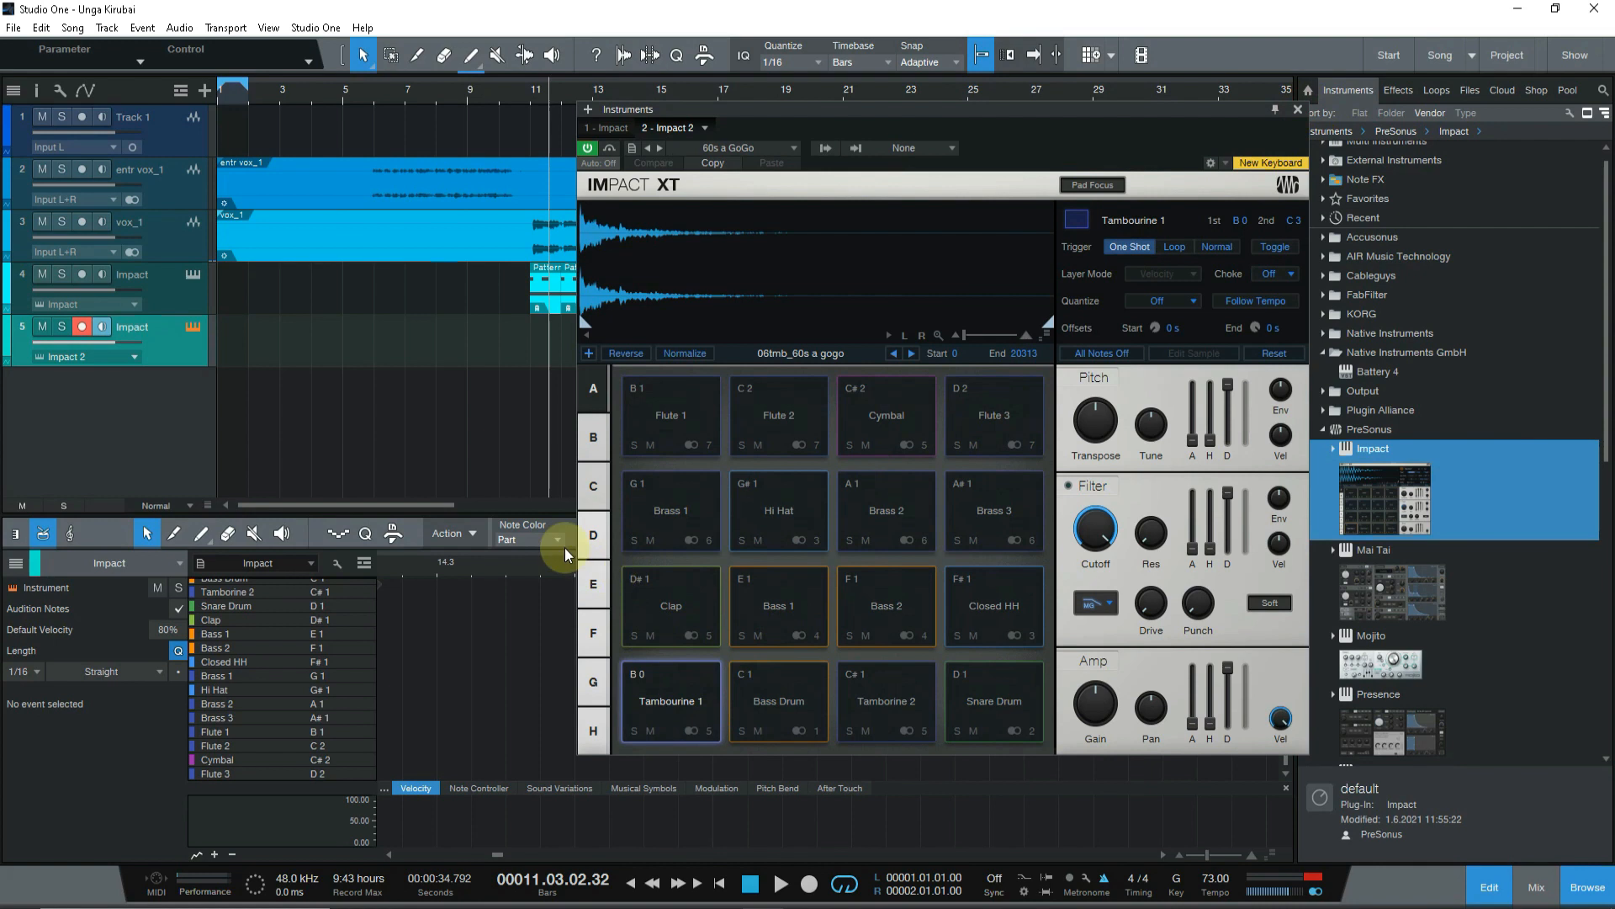
{"action": "left_click", "coordinate": [1297, 109]}
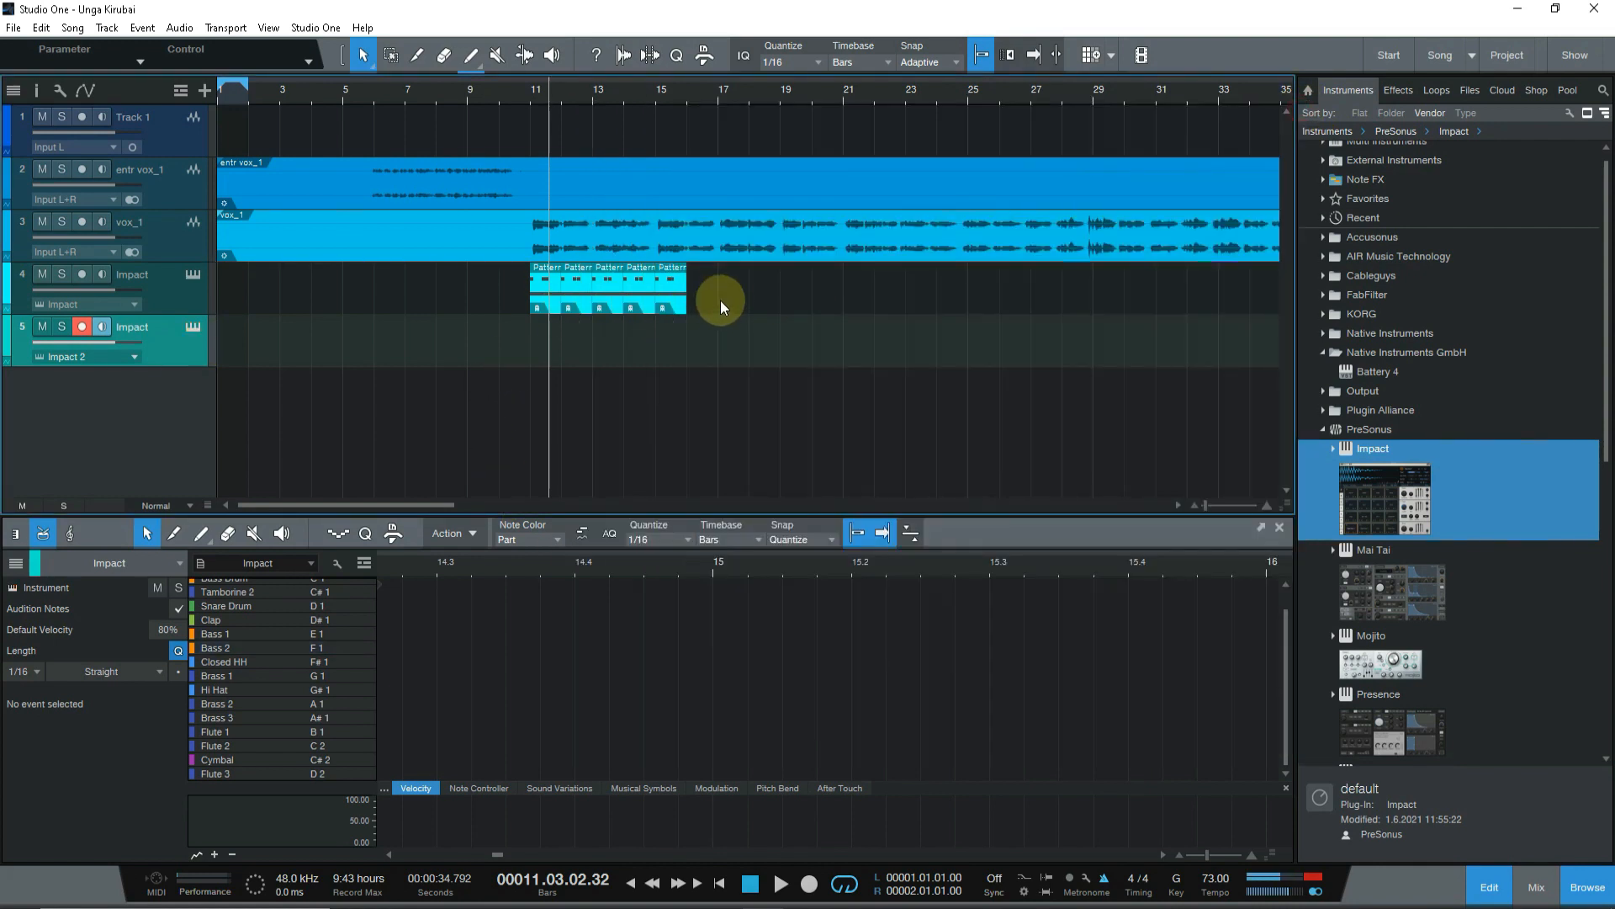
Step: Delete the four duplicated patterns and move the remaining one back to bar 1
{"action": "left_click_drag", "start_coordinate": [586, 301], "coordinate": [584, 303]}
{"action": "key", "text": "Delete"}
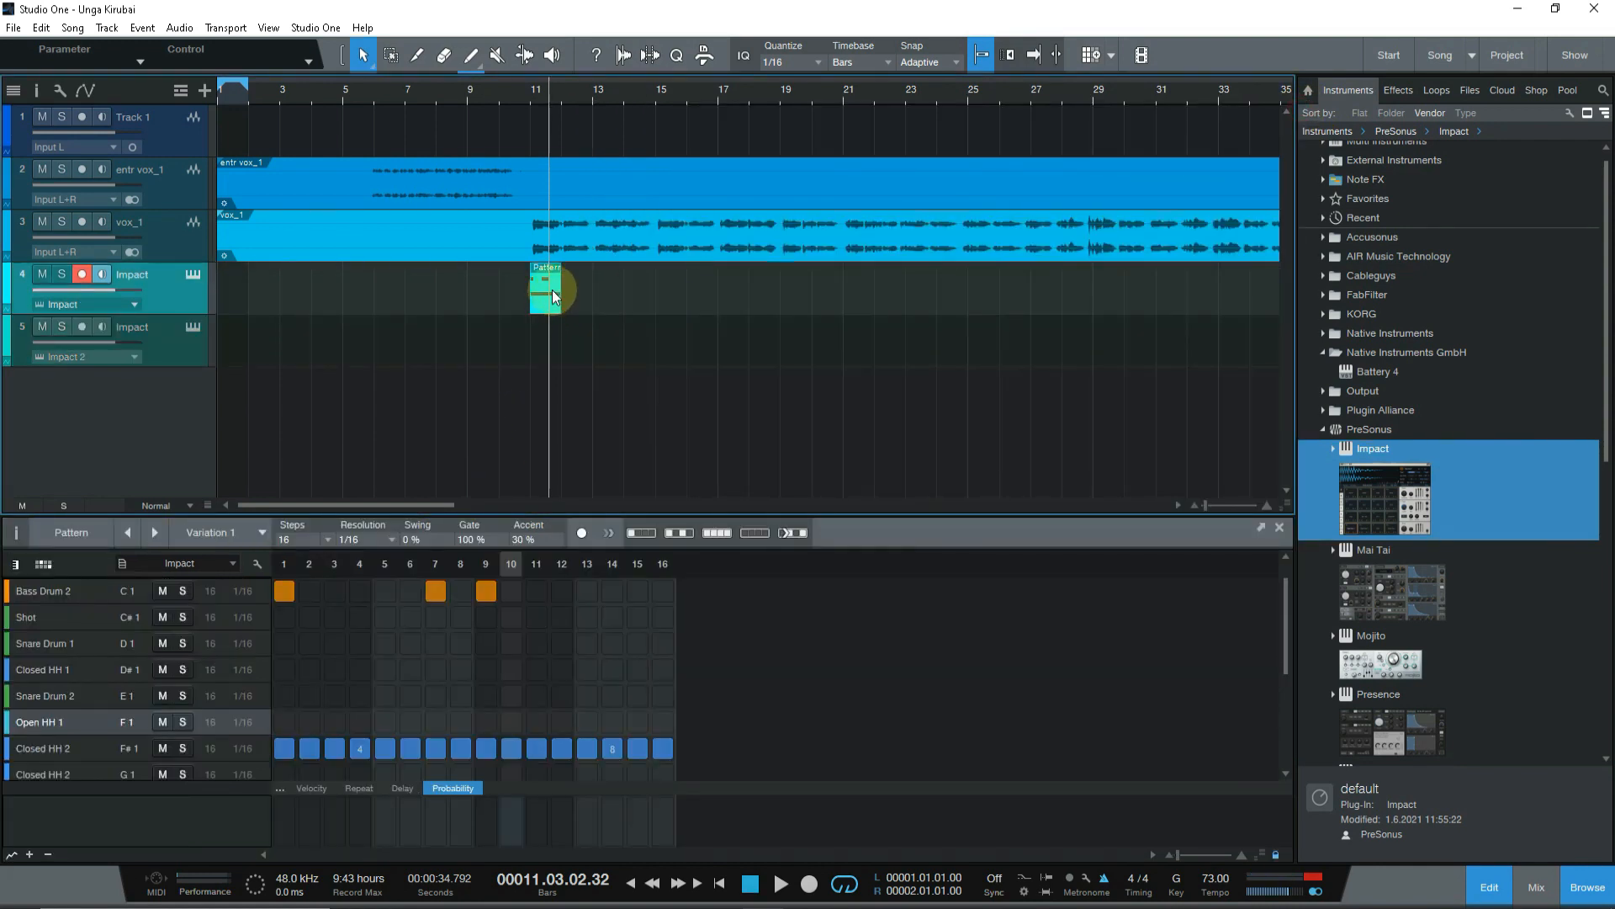
{"action": "left_click_drag", "start_coordinate": [296, 288], "coordinate": [230, 290]}
{"action": "left_click_drag", "start_coordinate": [225, 104], "coordinate": [418, 149]}
Step: Open the first Impact pattern, clear its Bass Drum 2 hits and place hits on steps 1 and 2
{"action": "double_click", "coordinate": [323, 293]}
{"action": "scroll", "coordinate": [493, 620], "scroll_direction": "up", "scroll_amount": 1}
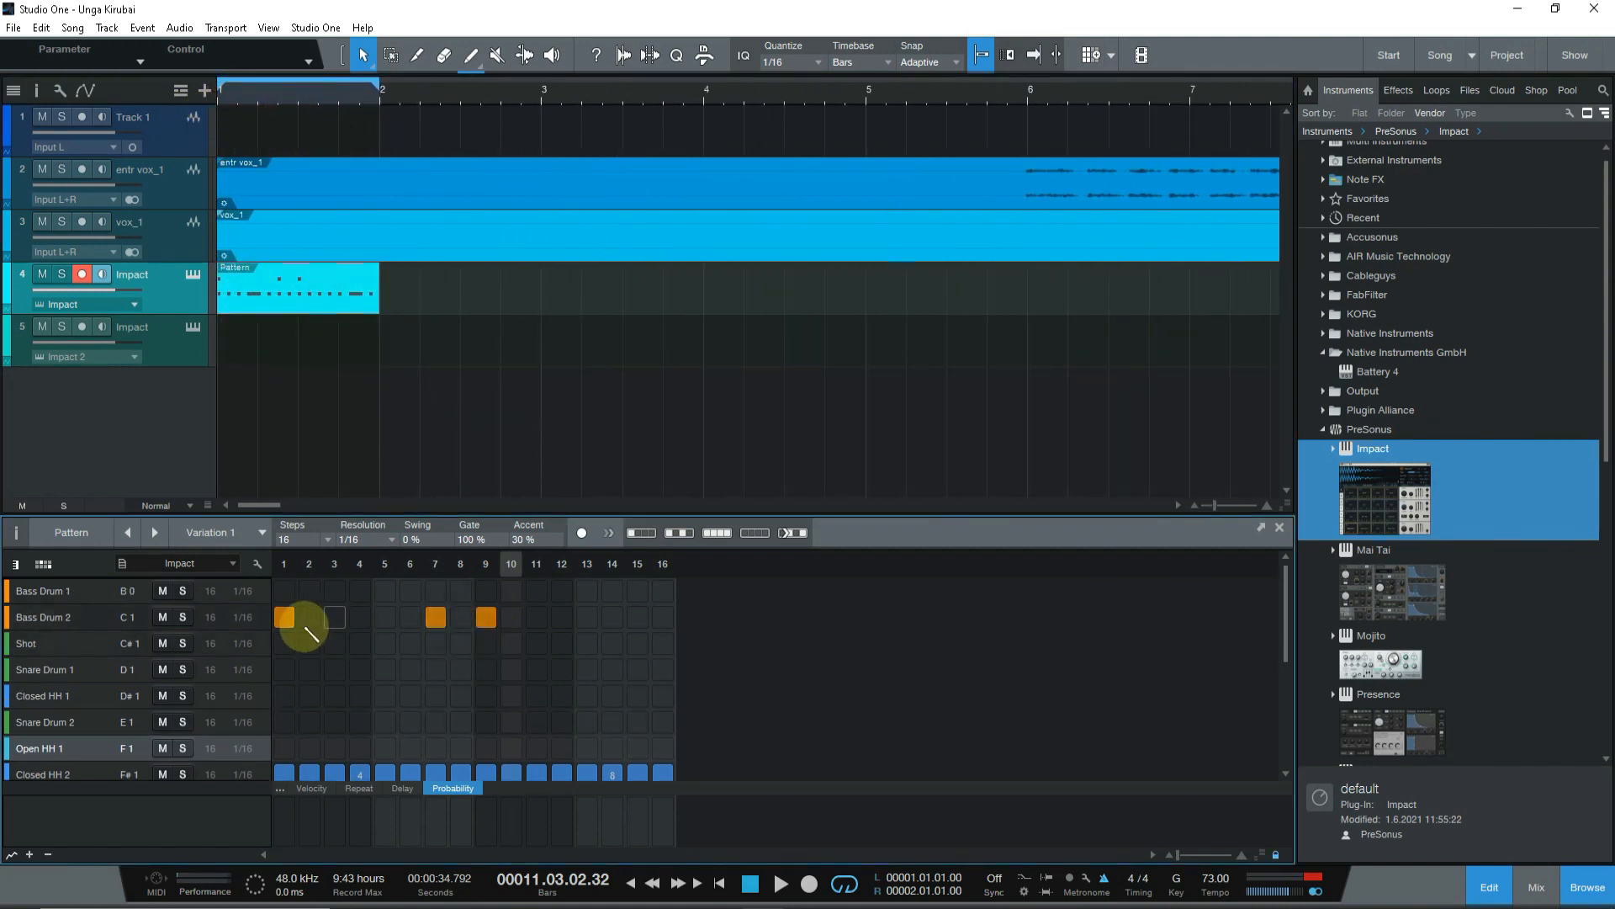
{"action": "left_click_drag", "start_coordinate": [295, 610], "coordinate": [520, 600]}
{"action": "left_click", "coordinate": [290, 619]}
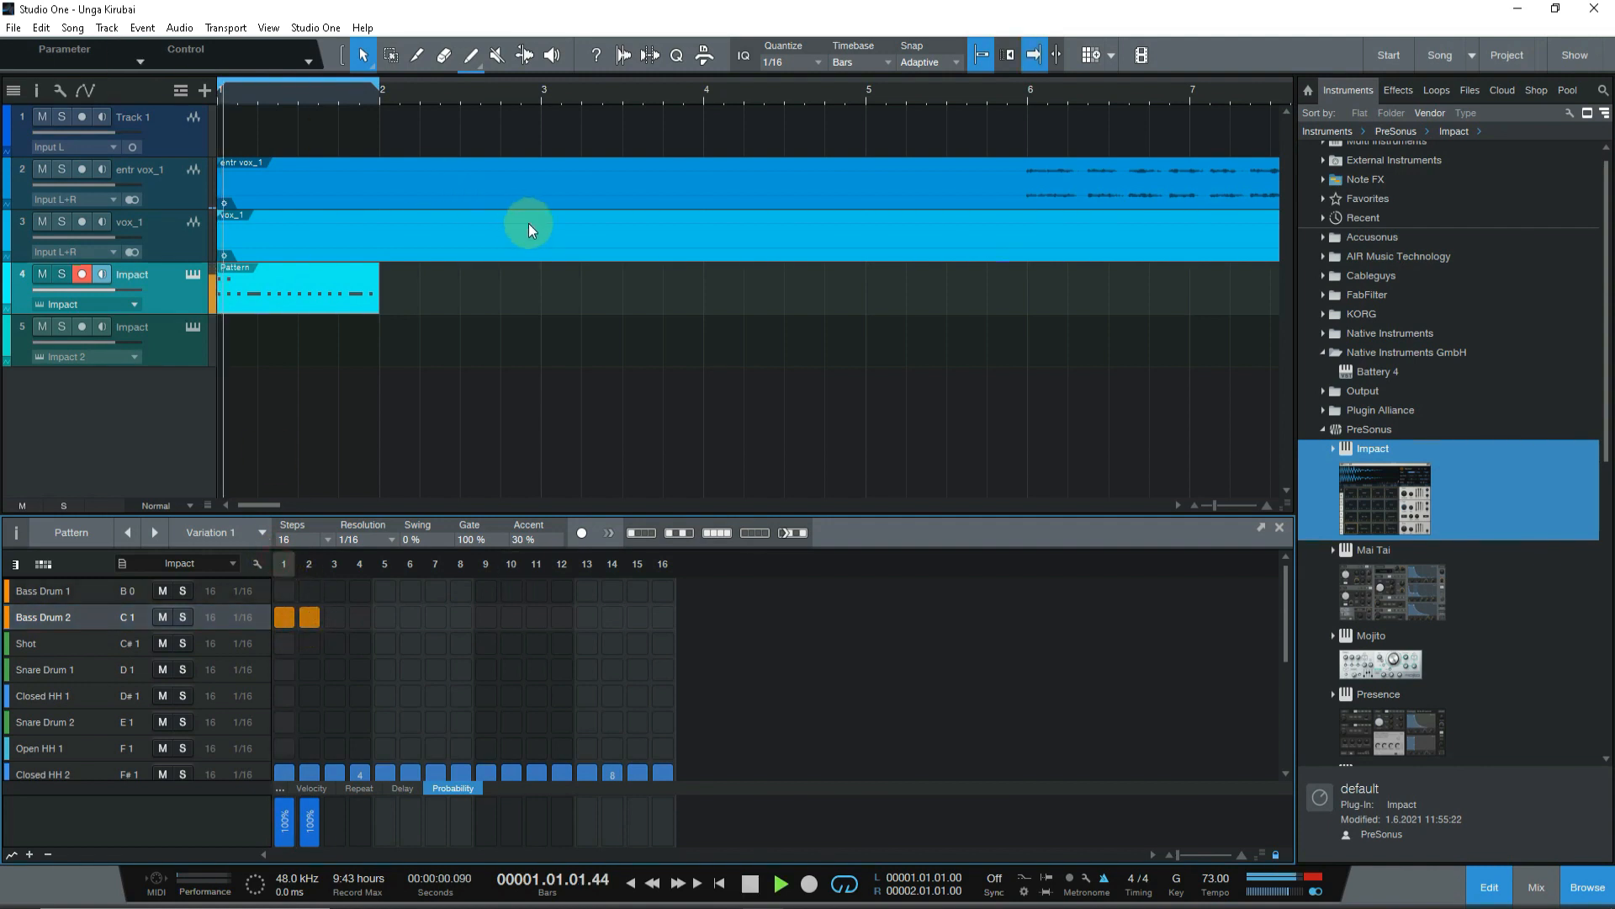
Step: Try extra Bass Drum 2 hits on steps 7, 12 and 14 against the loop, clearing them again
{"action": "left_click", "coordinate": [487, 619]}
{"action": "left_click", "coordinate": [492, 626]}
{"action": "left_click", "coordinate": [566, 623]}
{"action": "left_click", "coordinate": [611, 621]}
{"action": "scroll", "coordinate": [652, 623], "scroll_direction": "down", "scroll_amount": 1}
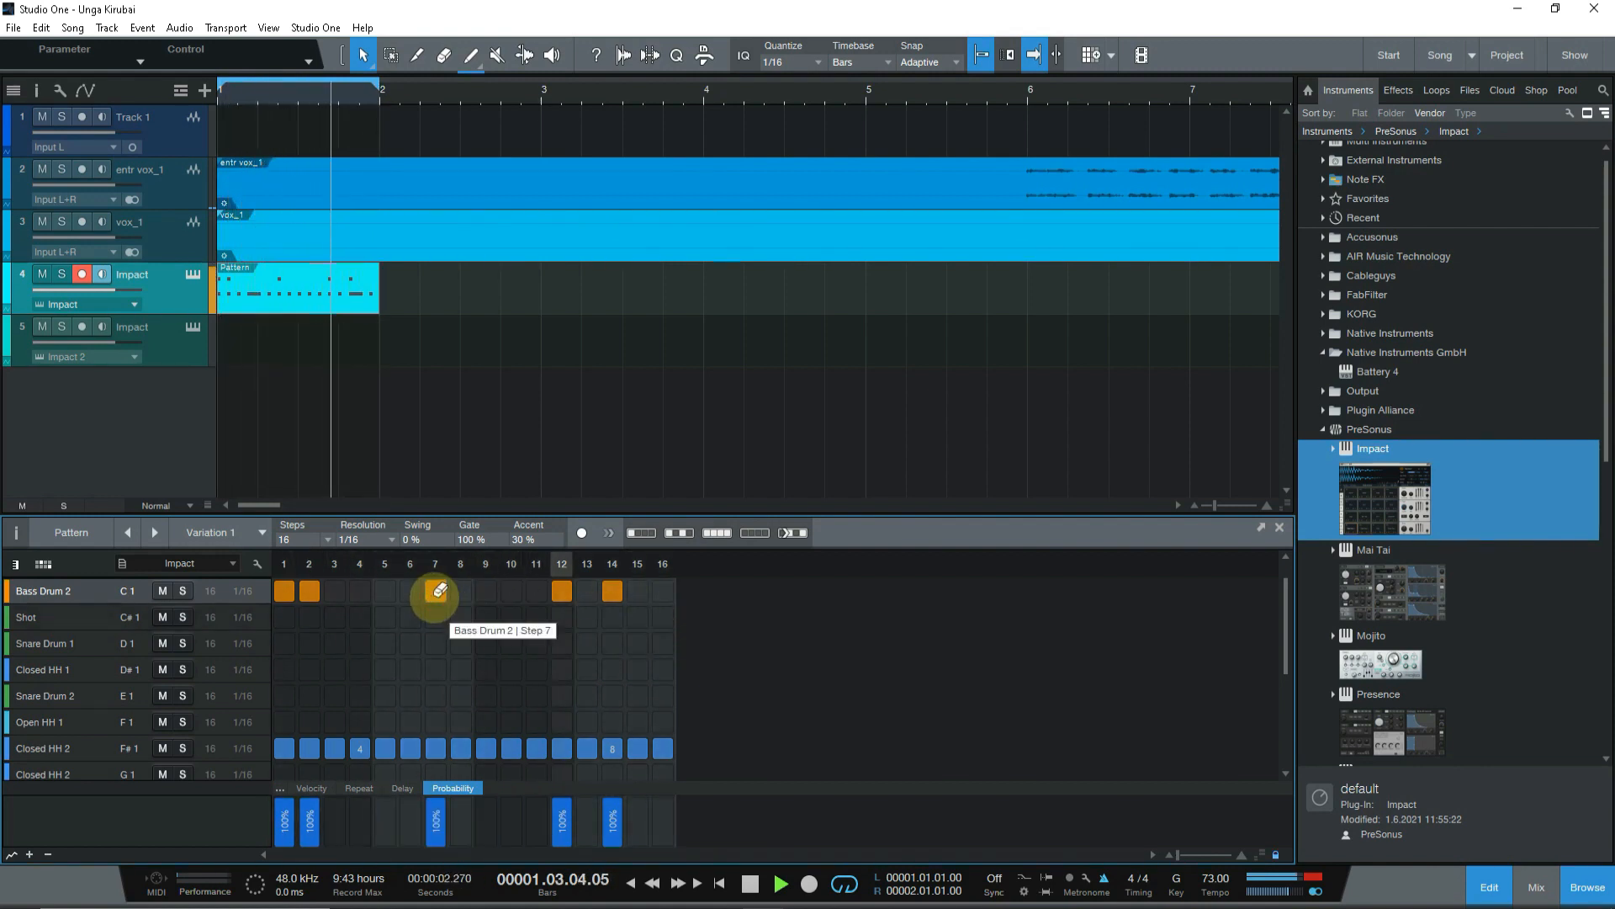
{"action": "right_click", "coordinate": [573, 589]}
{"action": "left_click", "coordinate": [566, 592]}
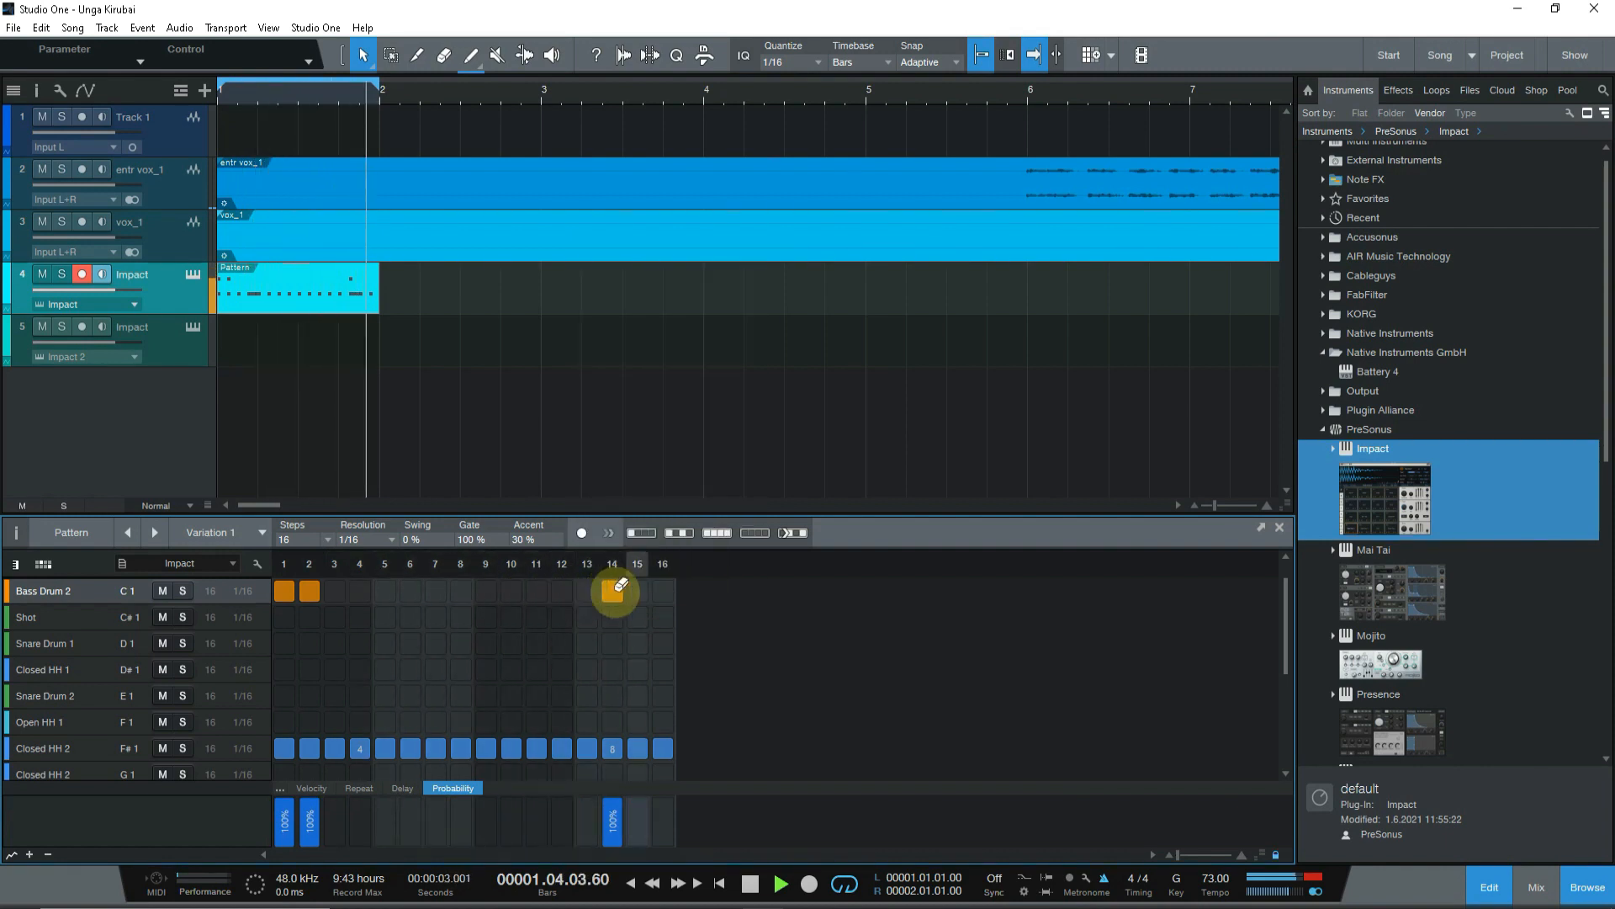
{"action": "left_click", "coordinate": [613, 588]}
Step: Add Bass Drum 2 hits on steps 11 and 14, trying and clearing hits on steps 13 and 15
{"action": "left_click", "coordinate": [535, 595]}
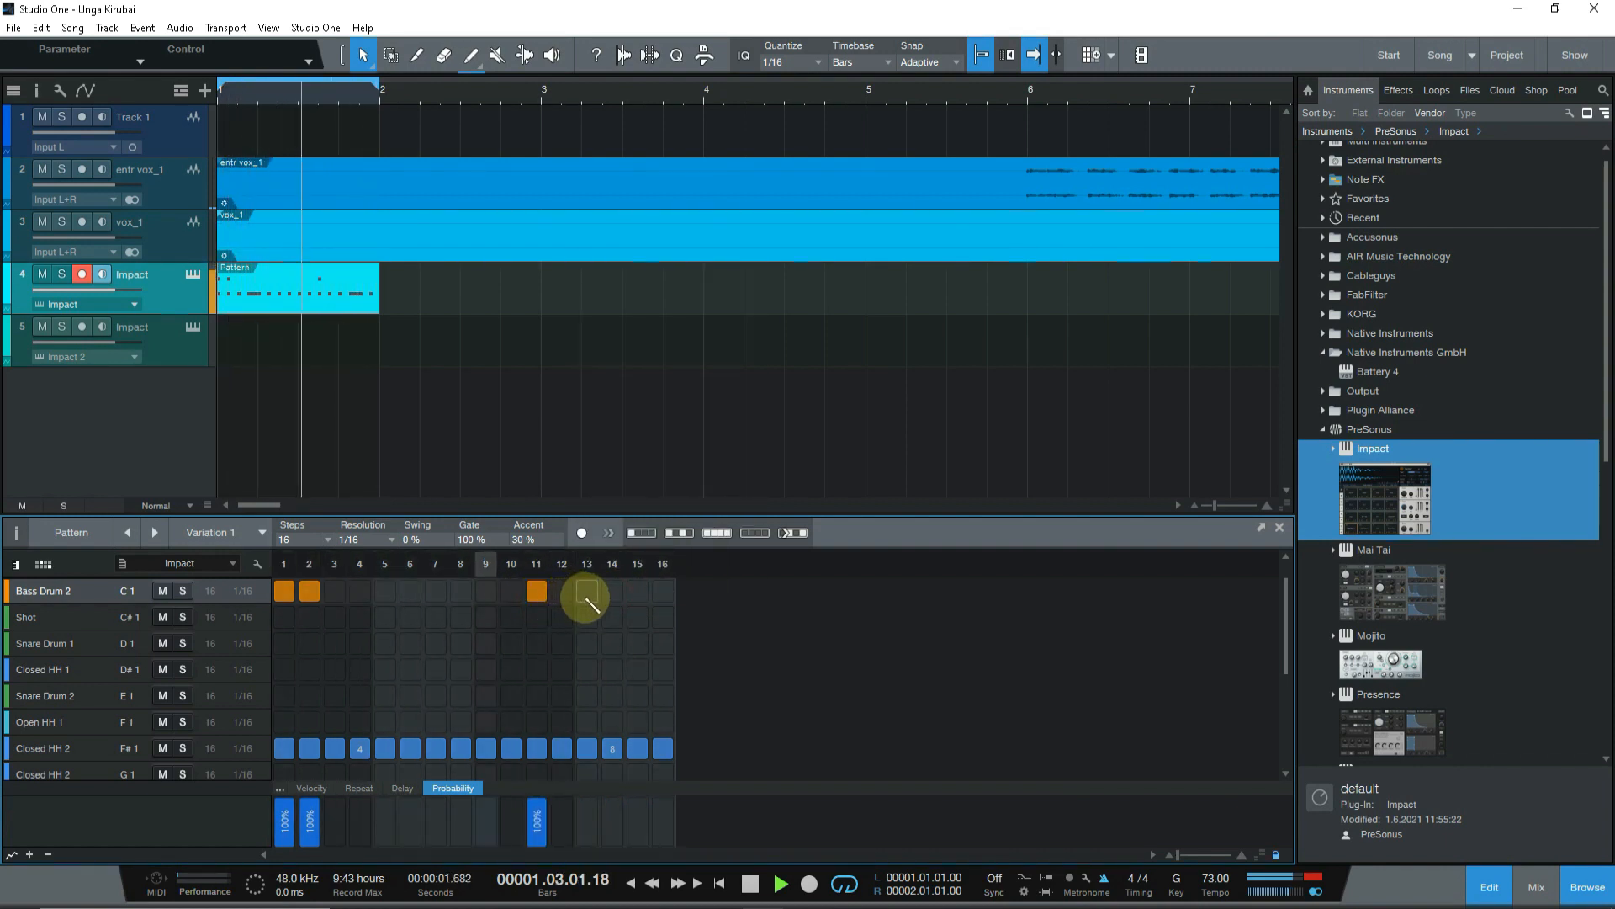
{"action": "left_click", "coordinate": [588, 592]}
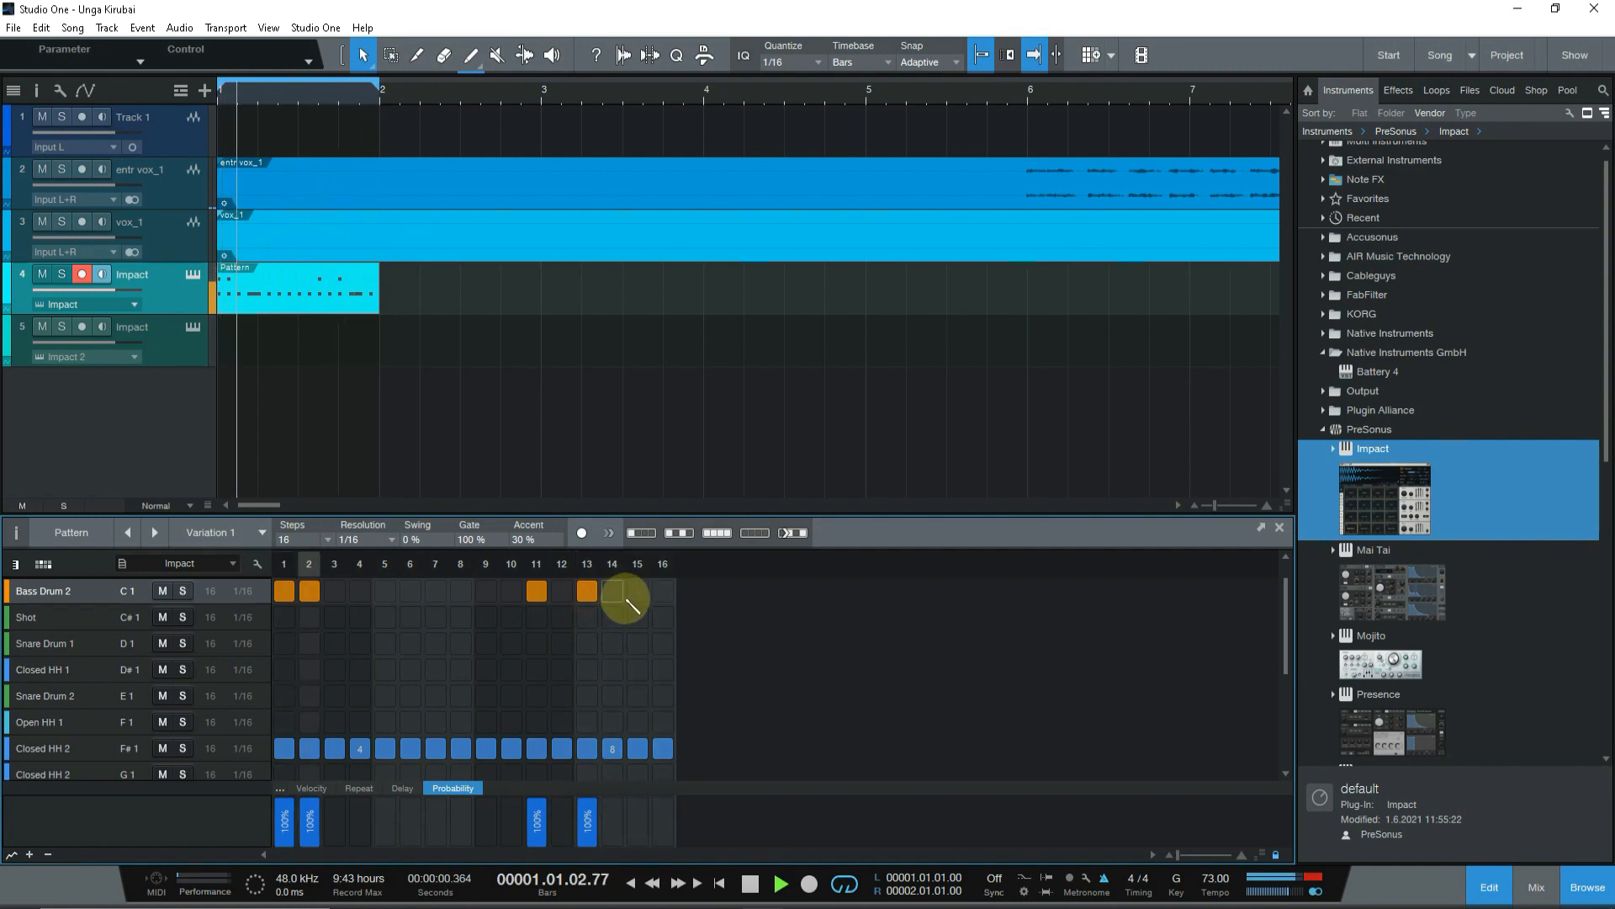
{"action": "left_click", "coordinate": [637, 591]}
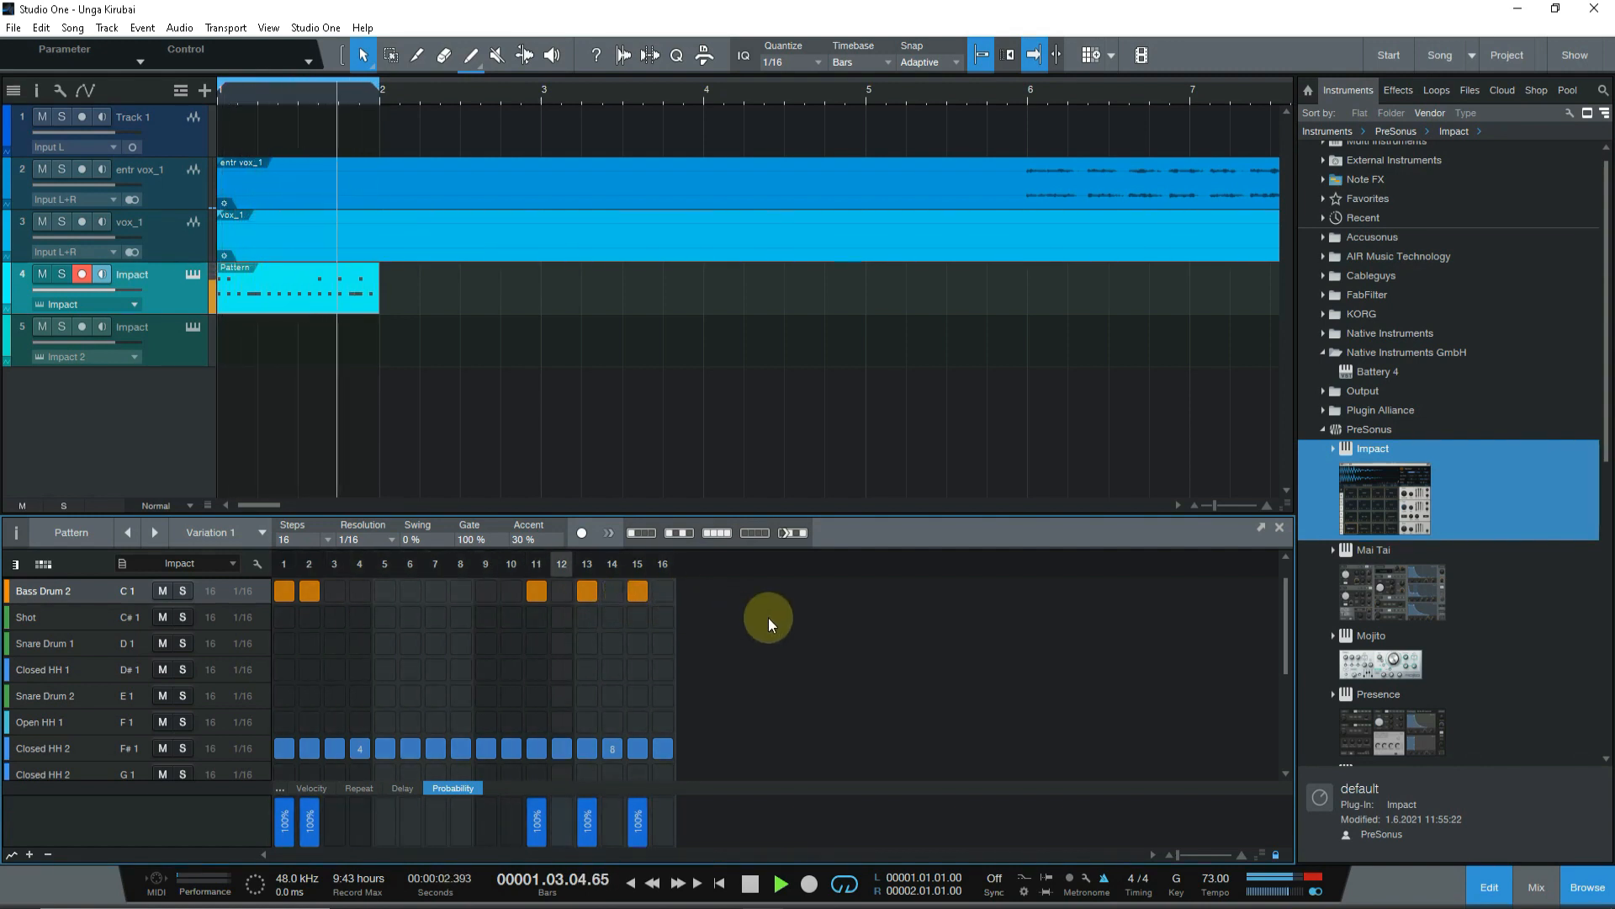
{"action": "left_click", "coordinate": [587, 591]}
{"action": "left_click", "coordinate": [637, 591]}
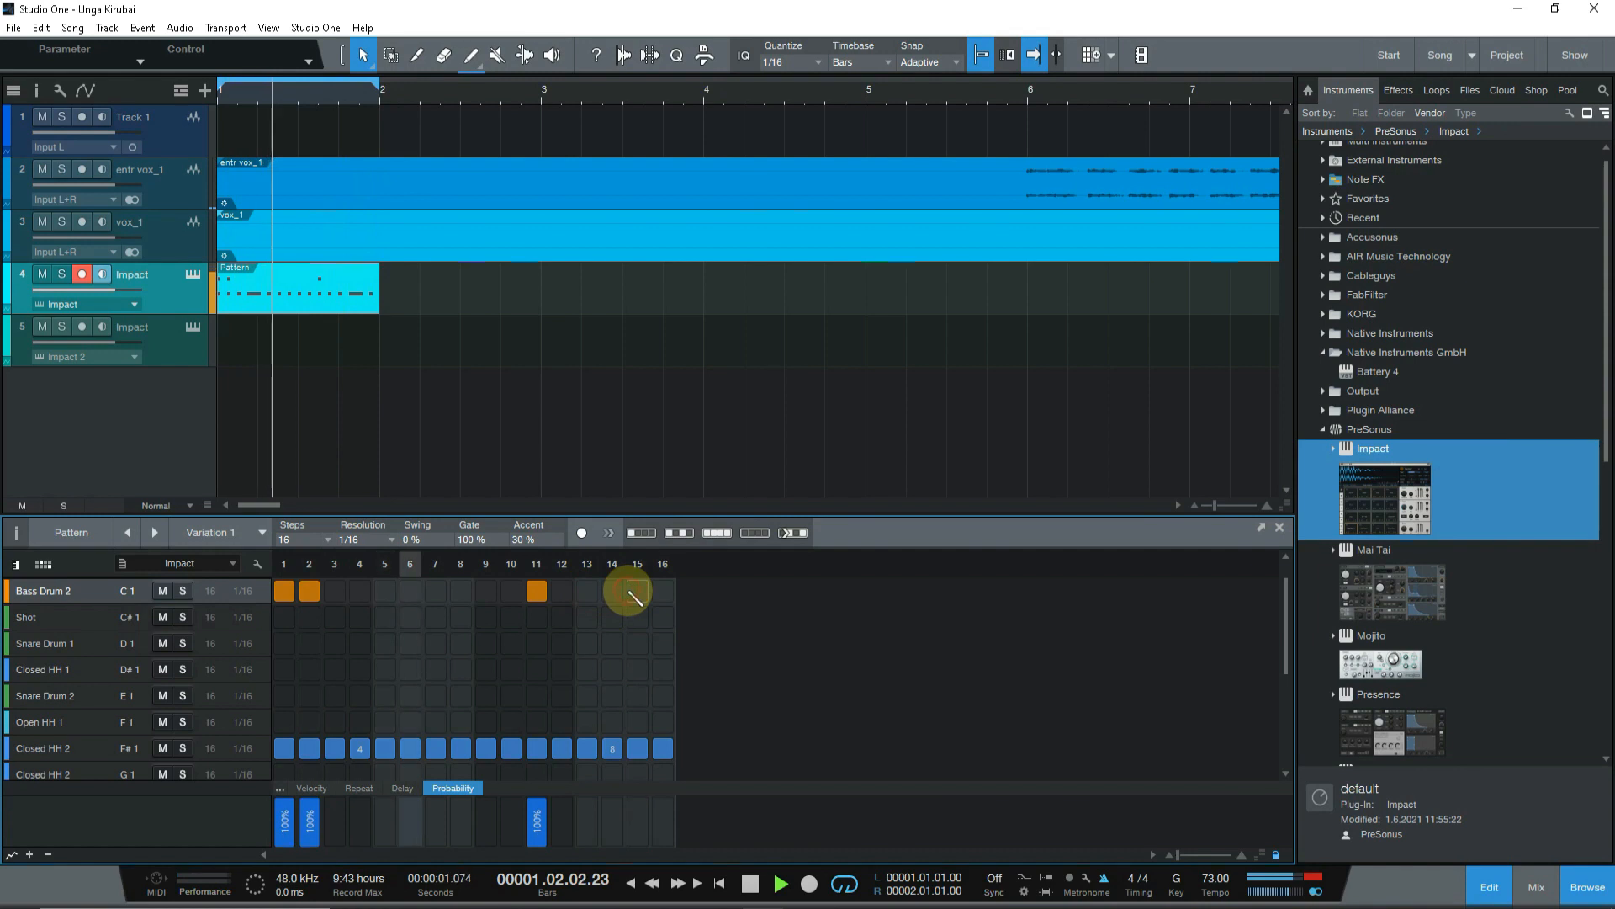
{"action": "left_click", "coordinate": [615, 593]}
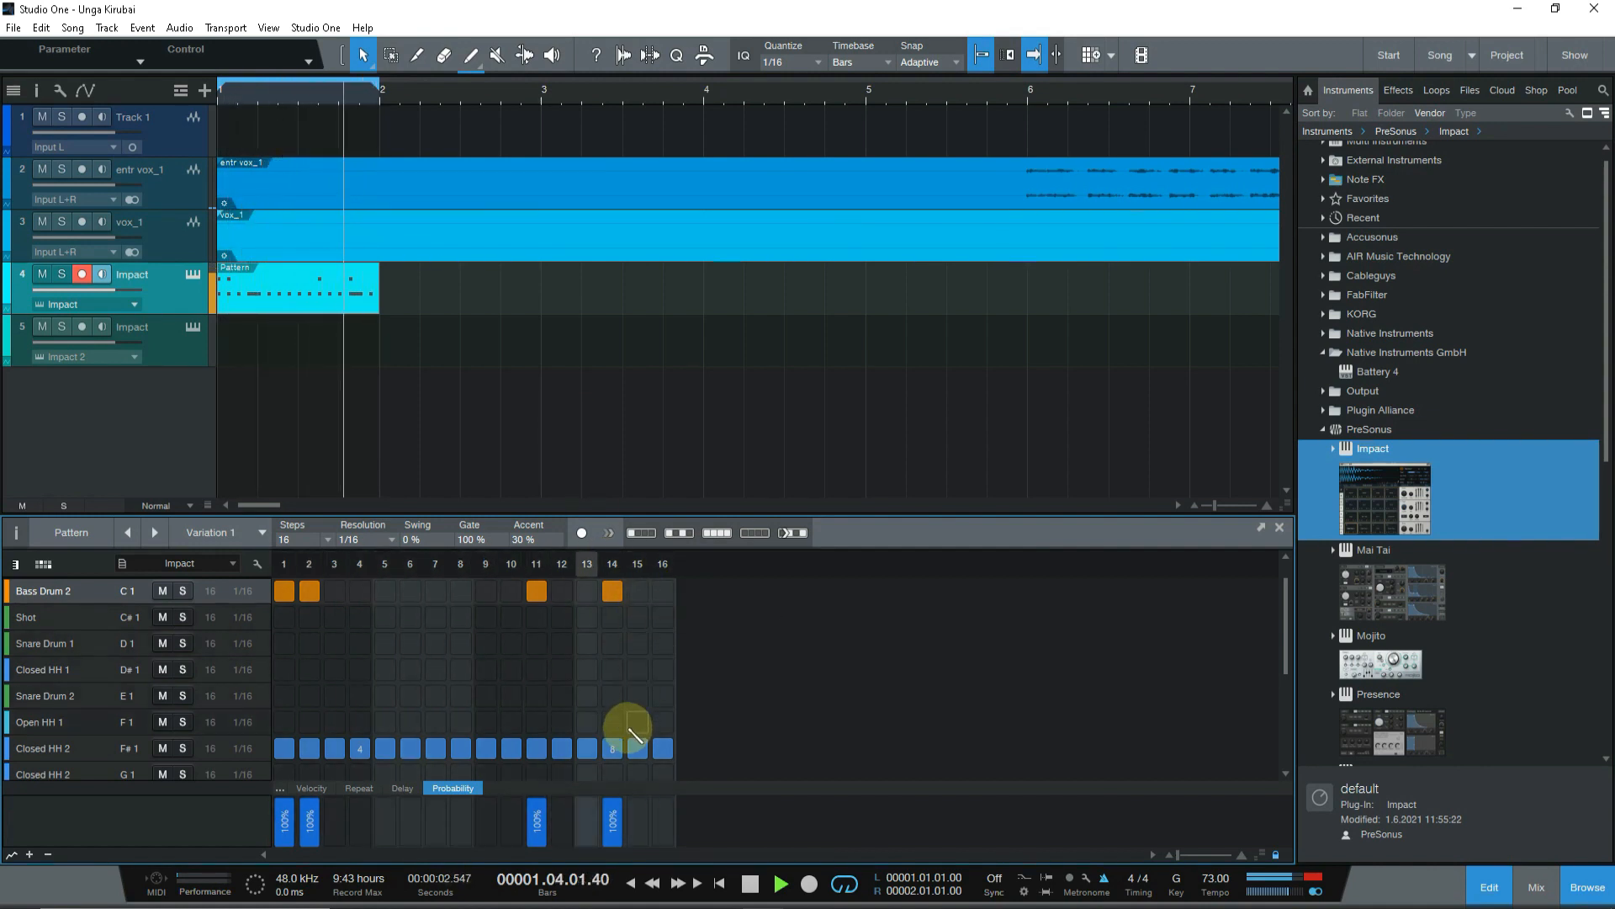
Step: Insert an empty one-bar pattern at bar 1 on the second Impact track and open it for editing
{"action": "left_click", "coordinate": [149, 340]}
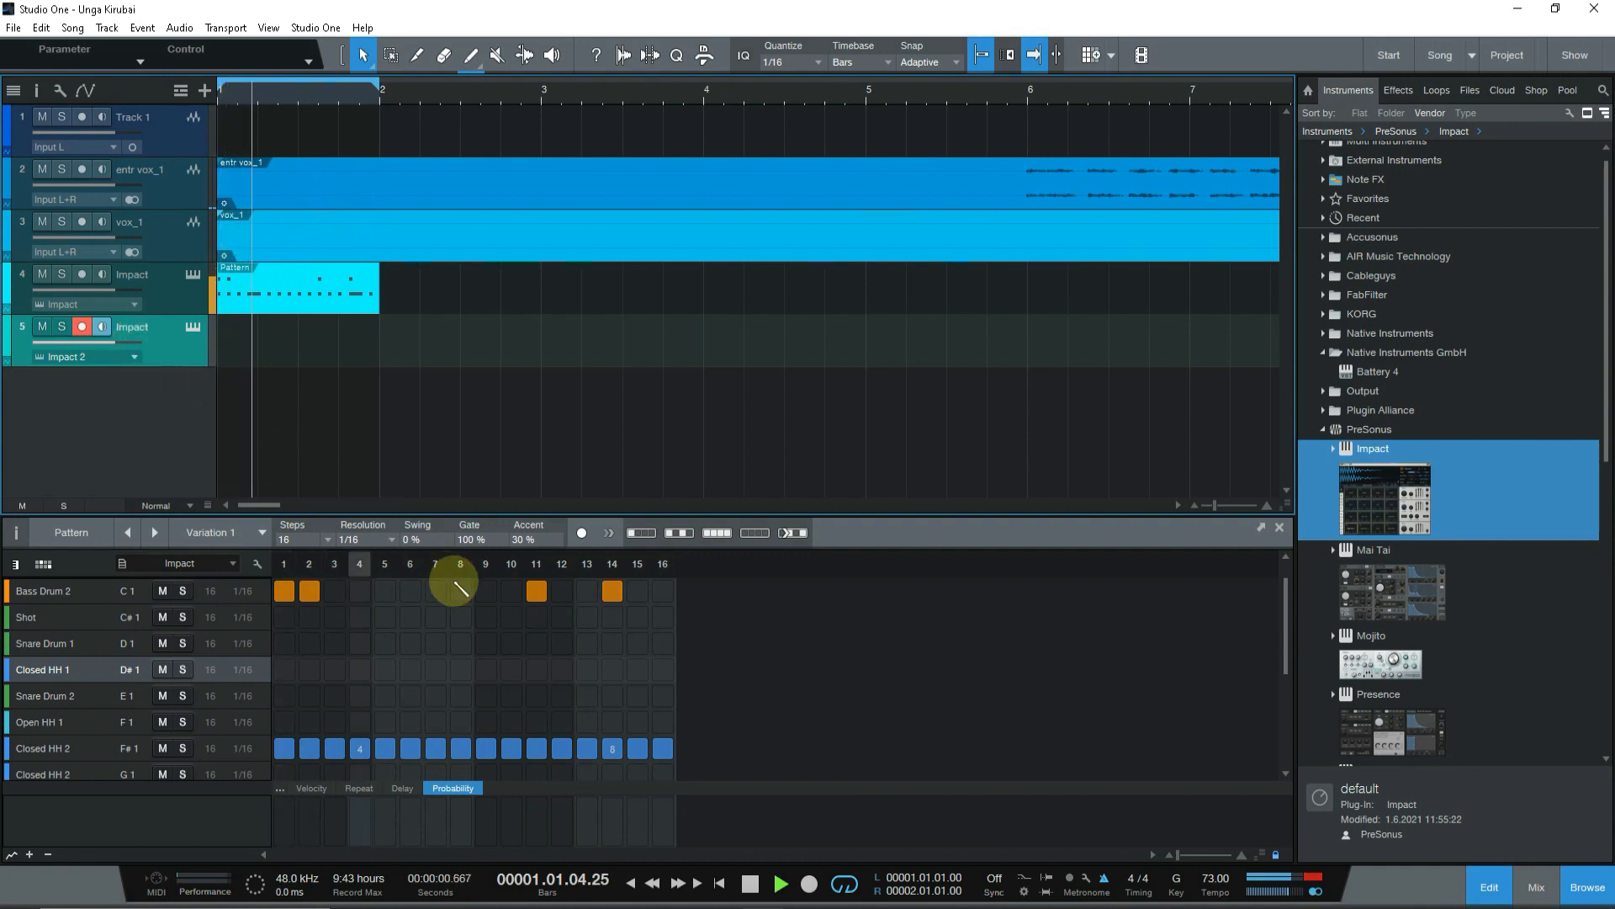
{"action": "double_click", "coordinate": [243, 353]}
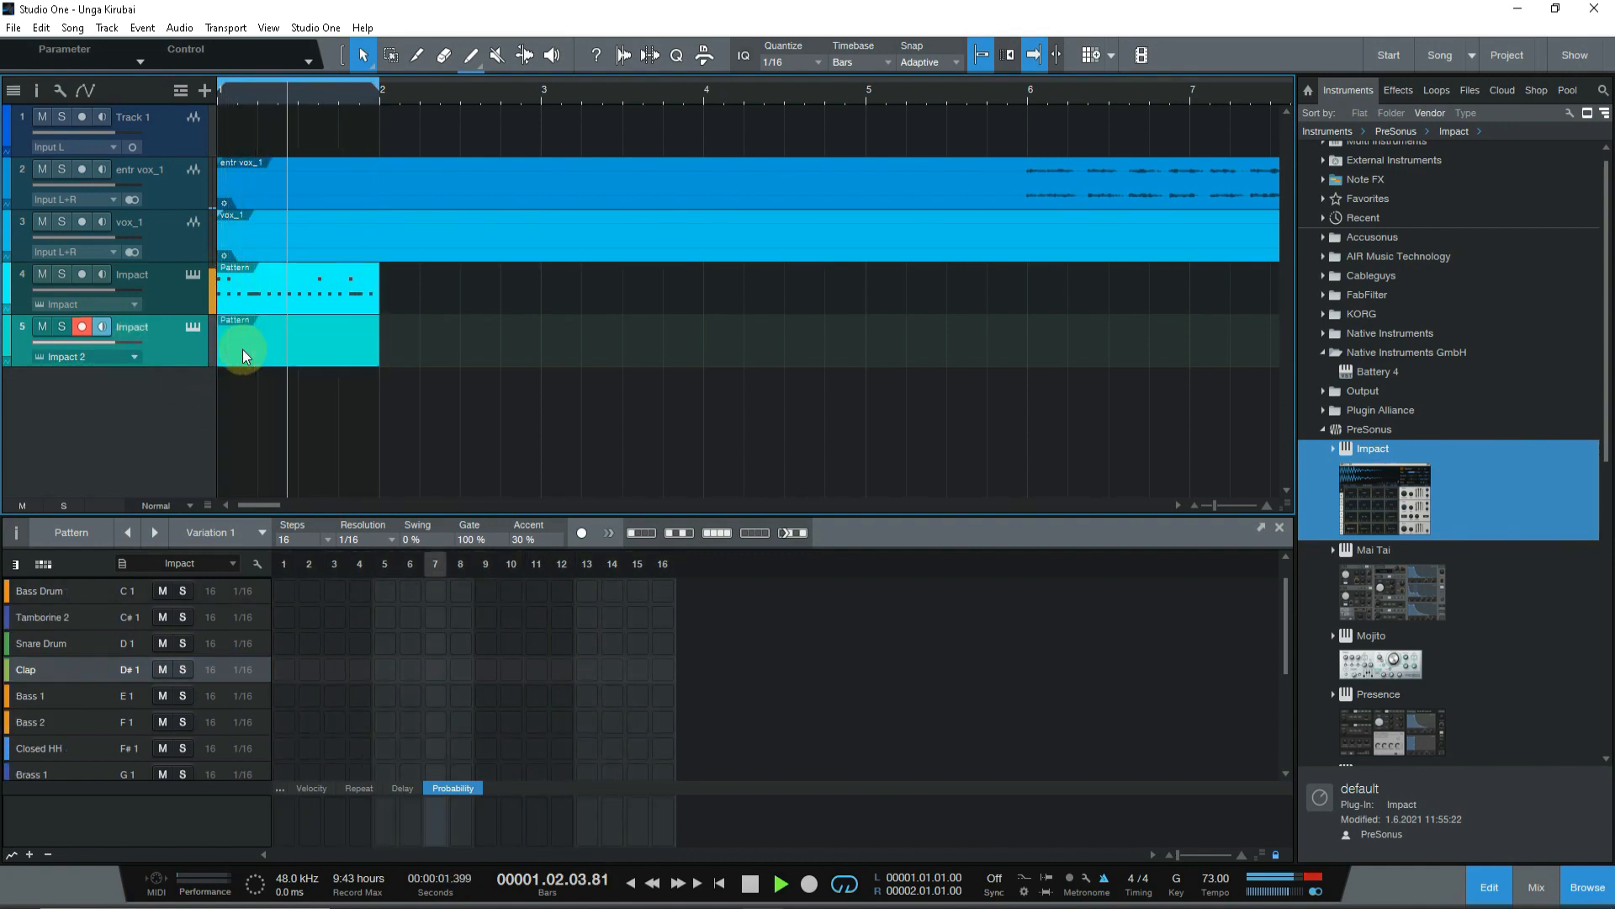
{"action": "left_click", "coordinate": [244, 352]}
Step: Try Clap hits on steps 3 and 5 against the restarted loop, clearing them again
{"action": "key", "text": "space"}
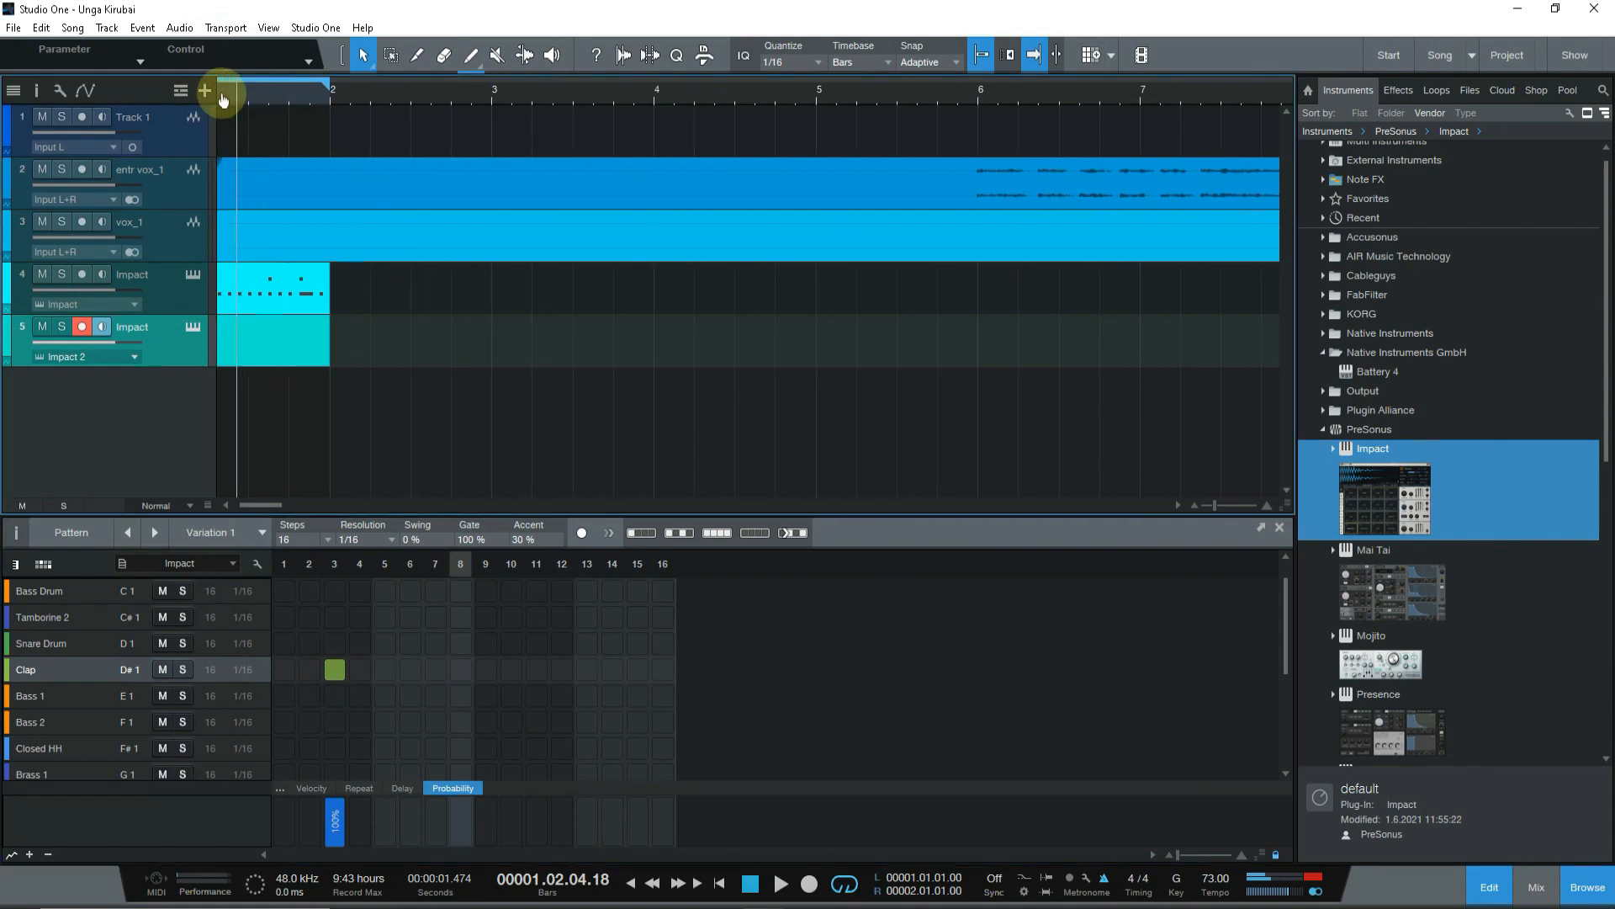
{"action": "left_click", "coordinate": [221, 94]}
{"action": "key", "text": "space"}
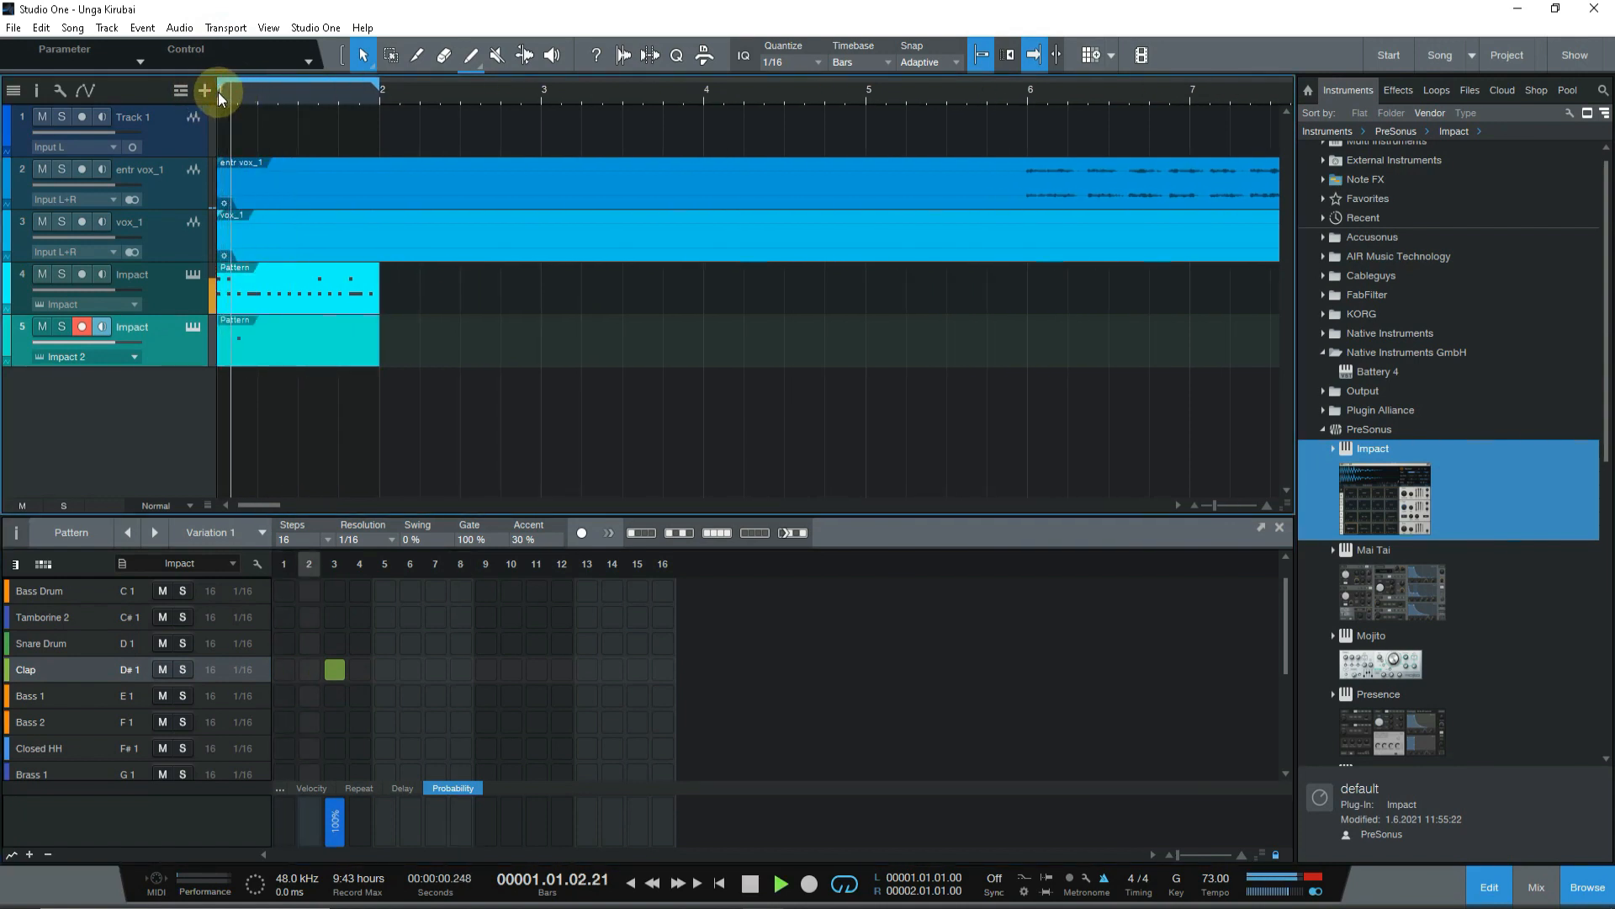
{"action": "left_click", "coordinate": [384, 669]}
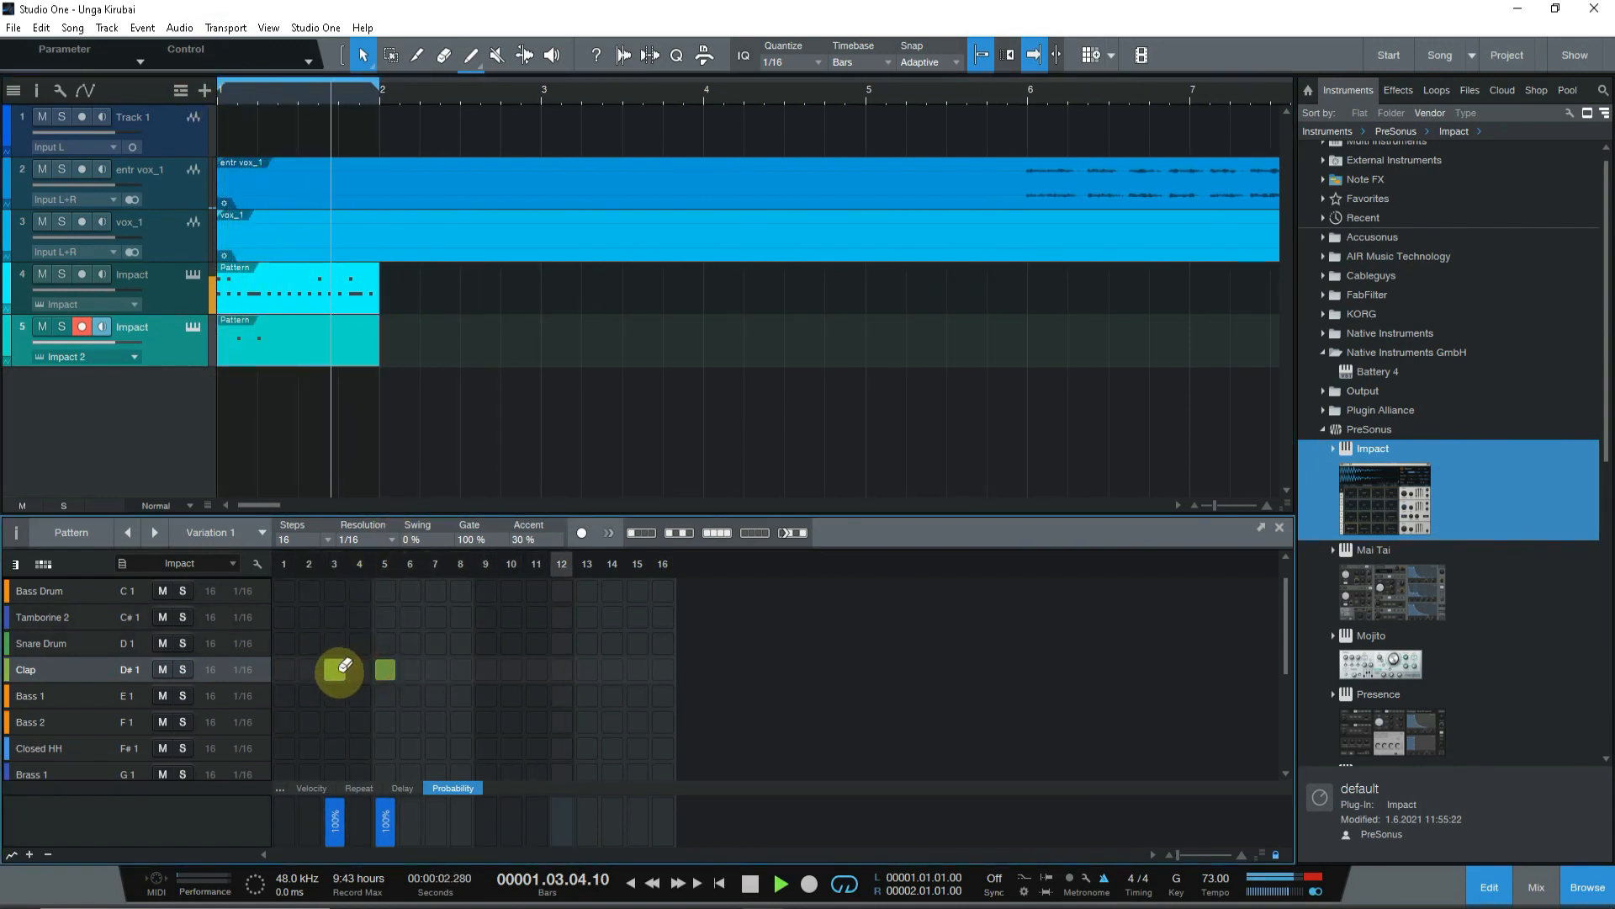
{"action": "left_click", "coordinate": [335, 669]}
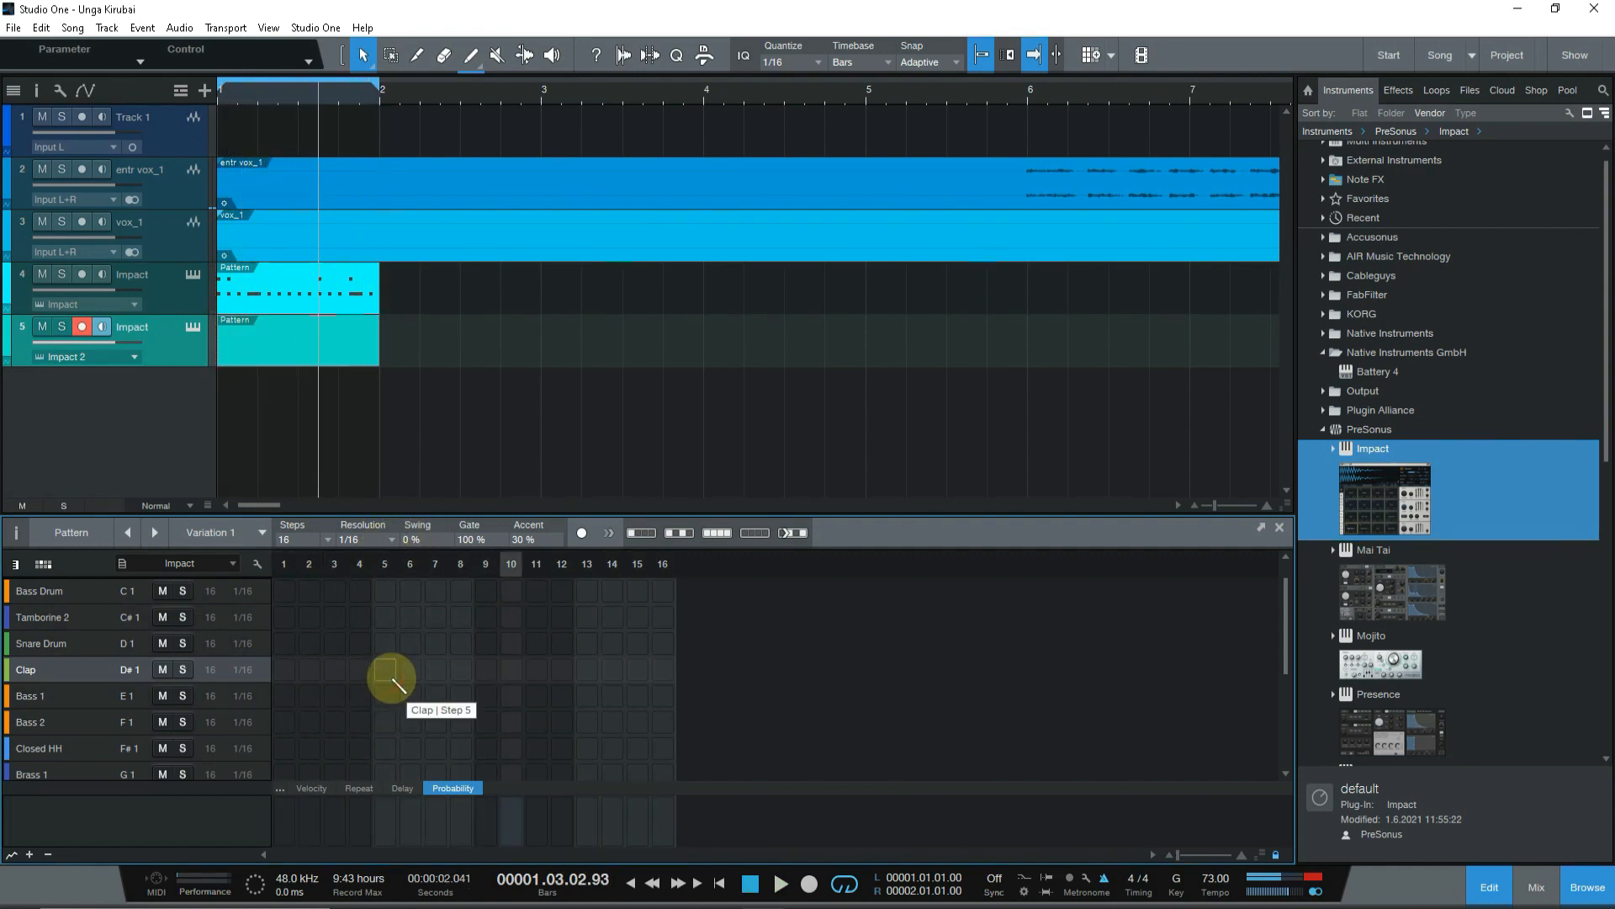
Step: Play the loop from the start and place Clap hits on steps 5 and 13
{"action": "left_click", "coordinate": [719, 883]}
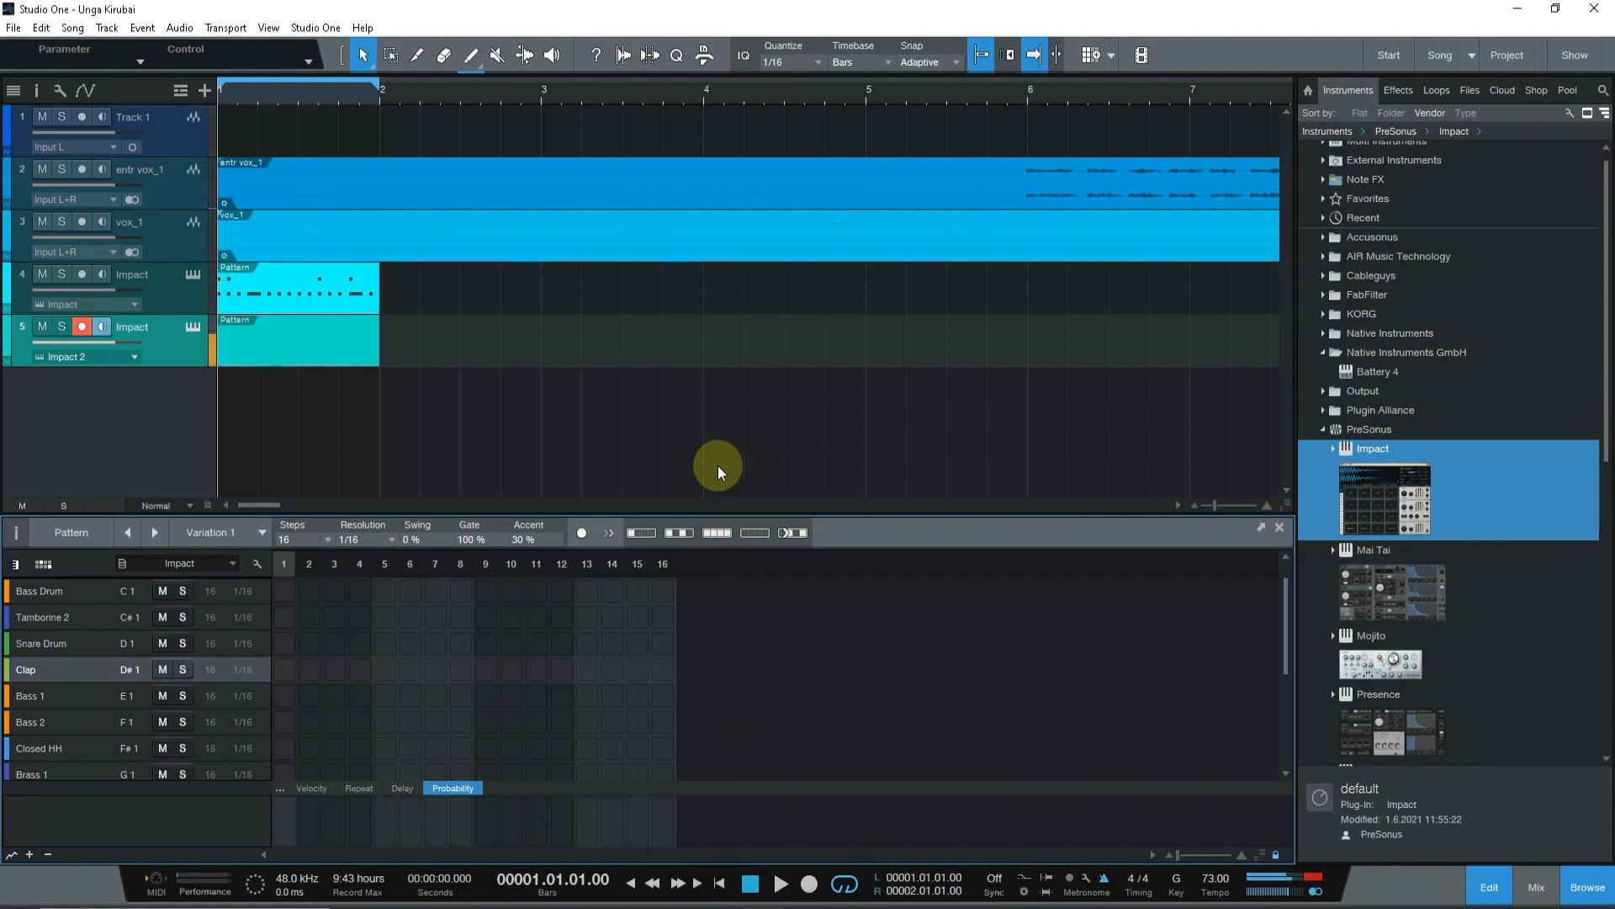
{"action": "key", "text": "space"}
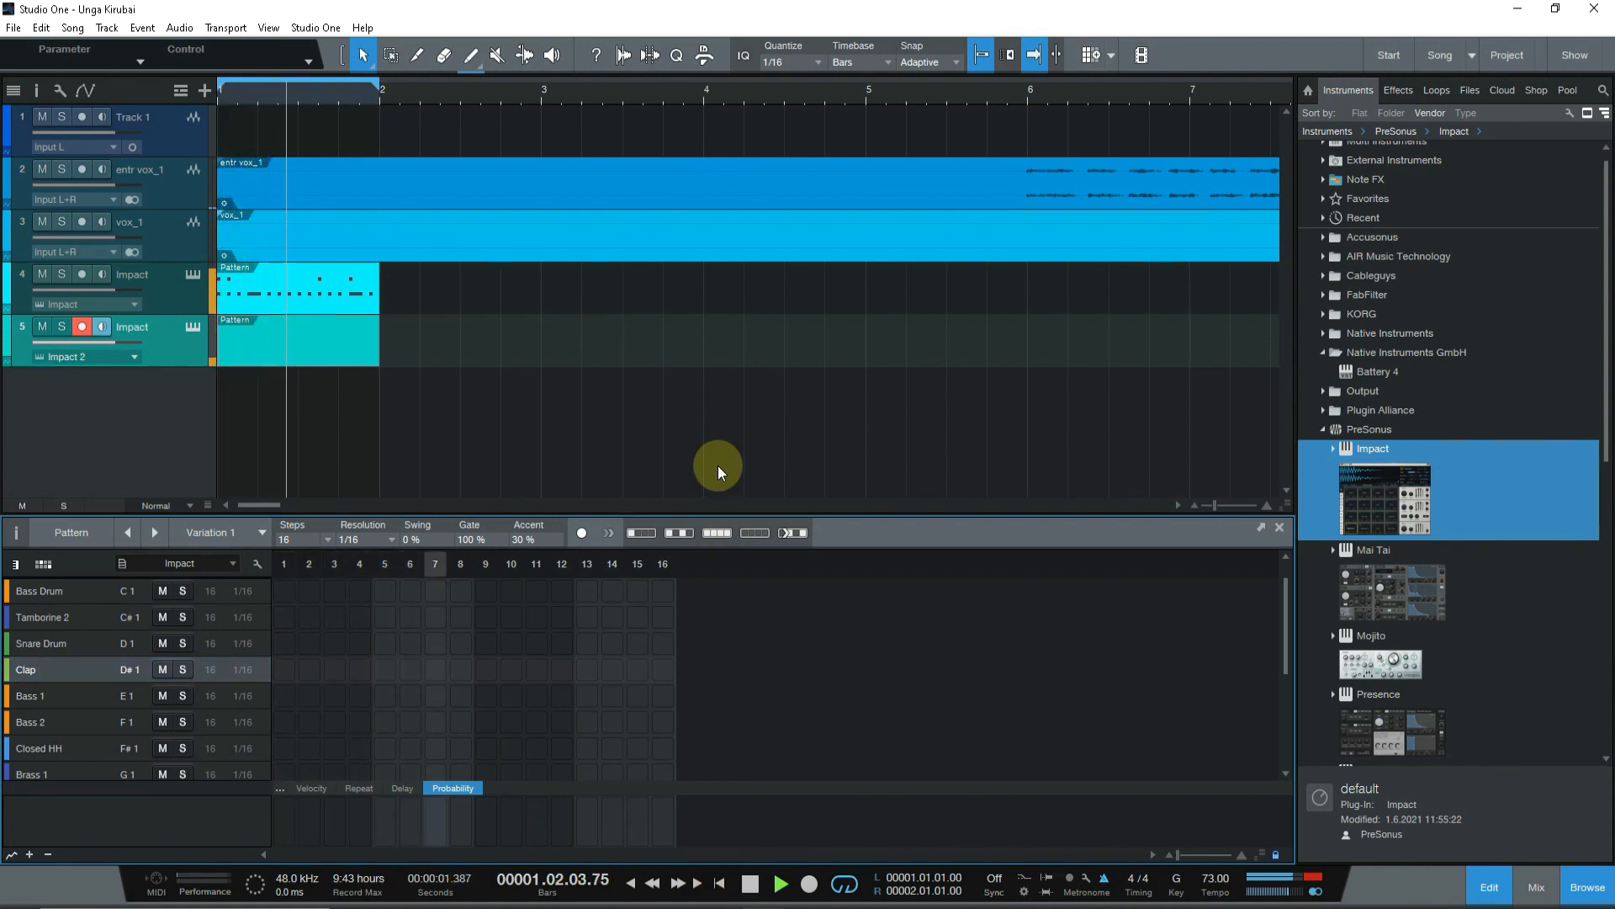
{"action": "left_click", "coordinate": [719, 880]}
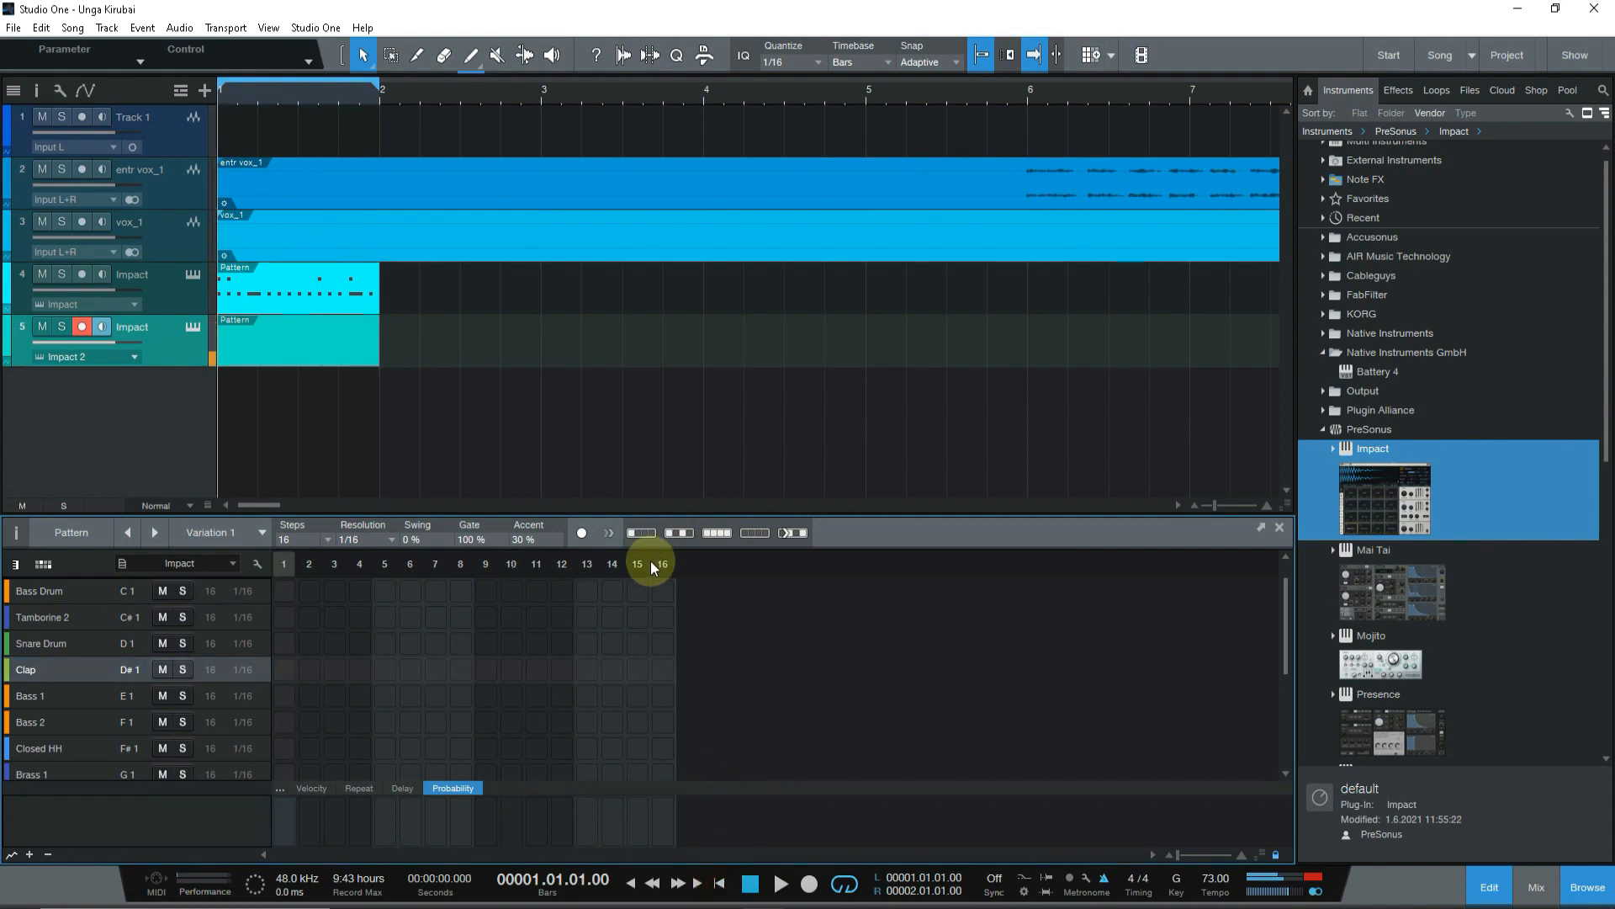
{"action": "key", "text": "space"}
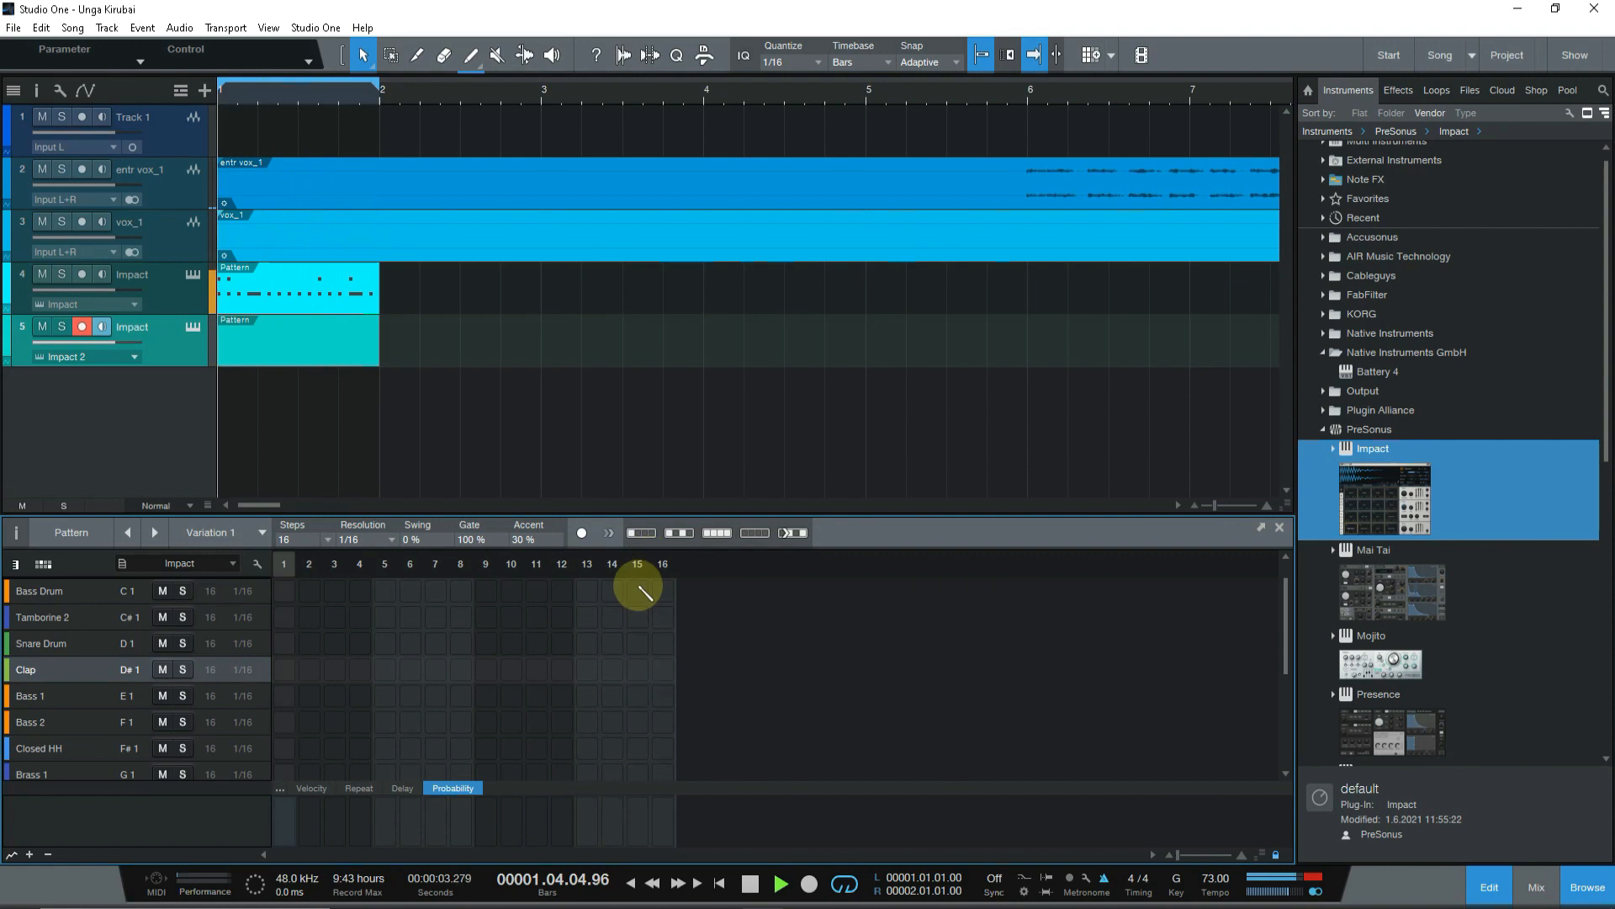
{"action": "left_click", "coordinate": [385, 669]}
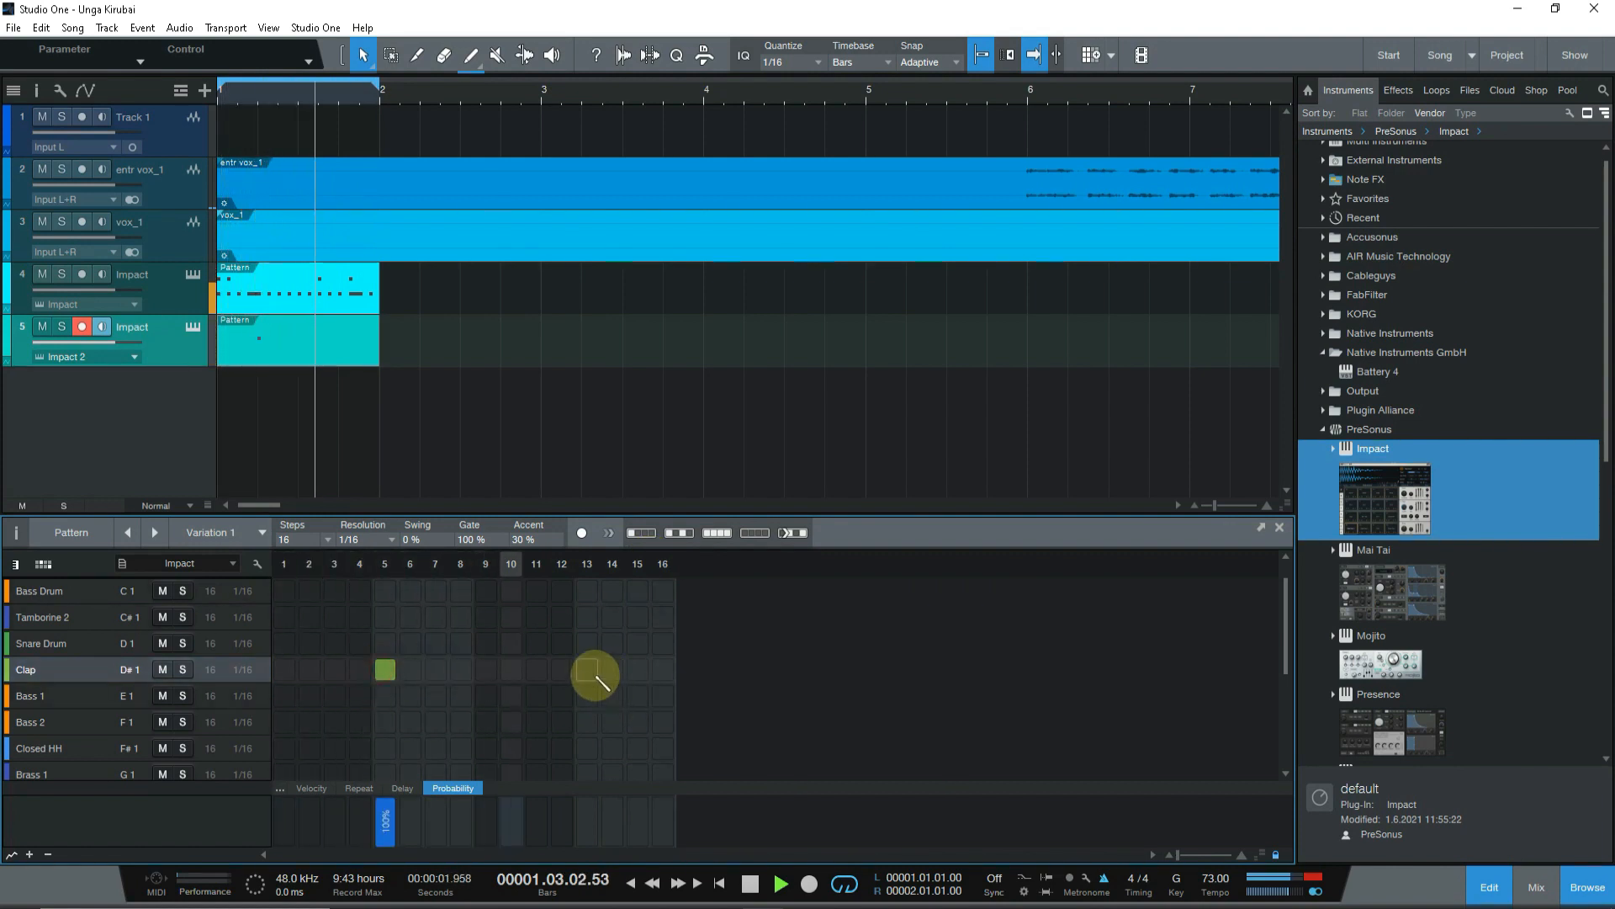
{"action": "left_click", "coordinate": [586, 668]}
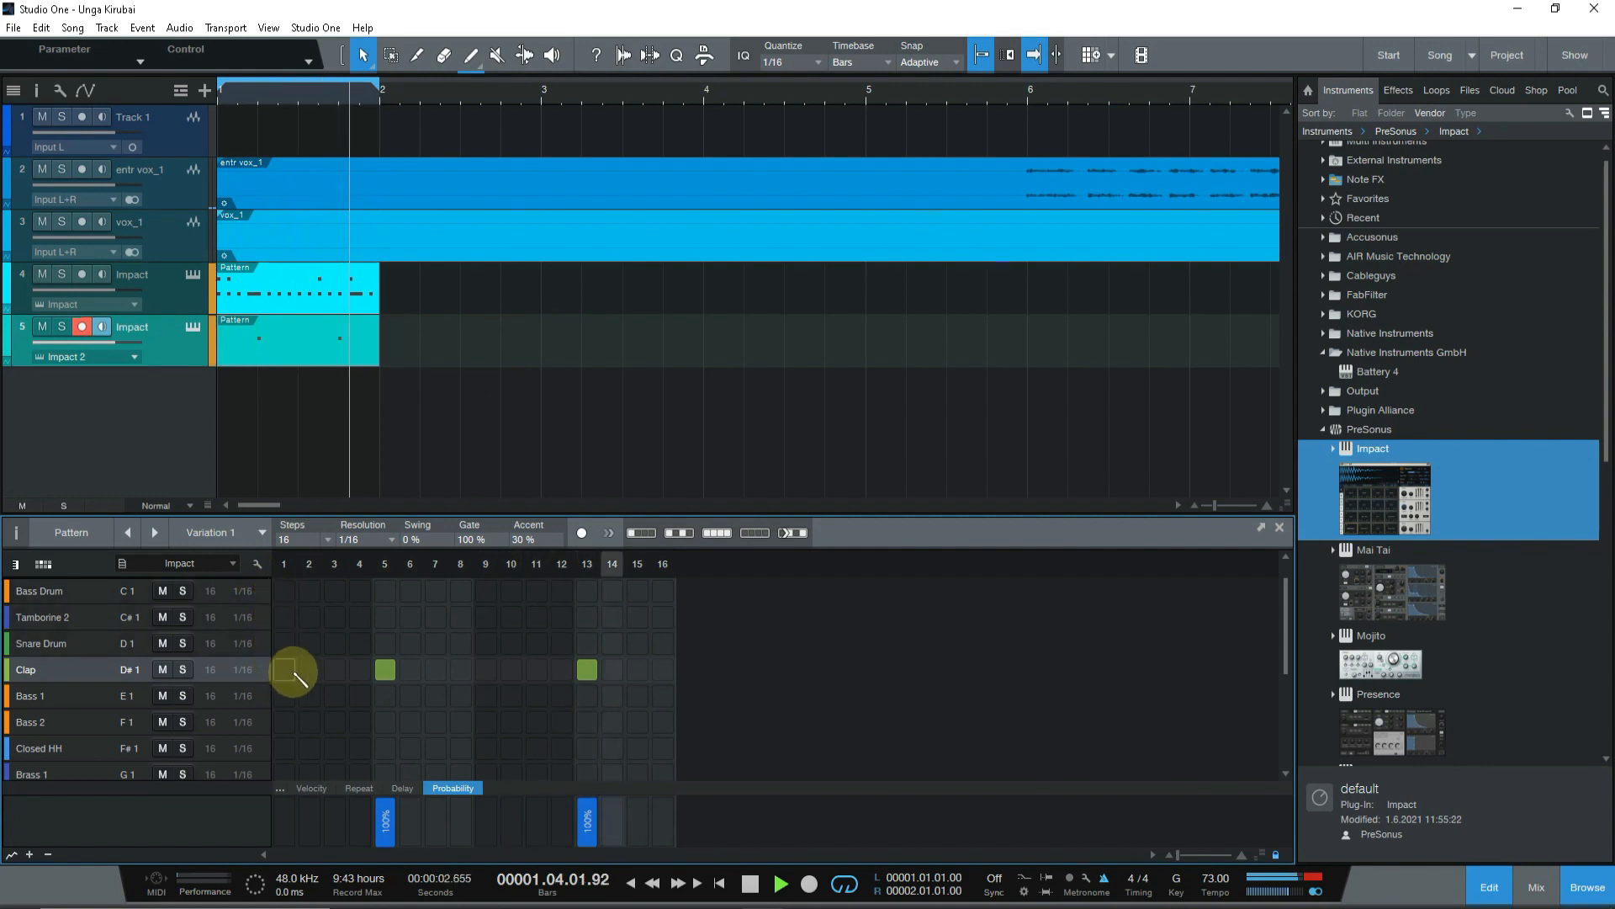
Step: Audition the Closed HH, Brass 3, Flute 2 and Cymbal sounds of the second Impact kit against the loop, and disarm its track
{"action": "left_click", "coordinate": [96, 749]}
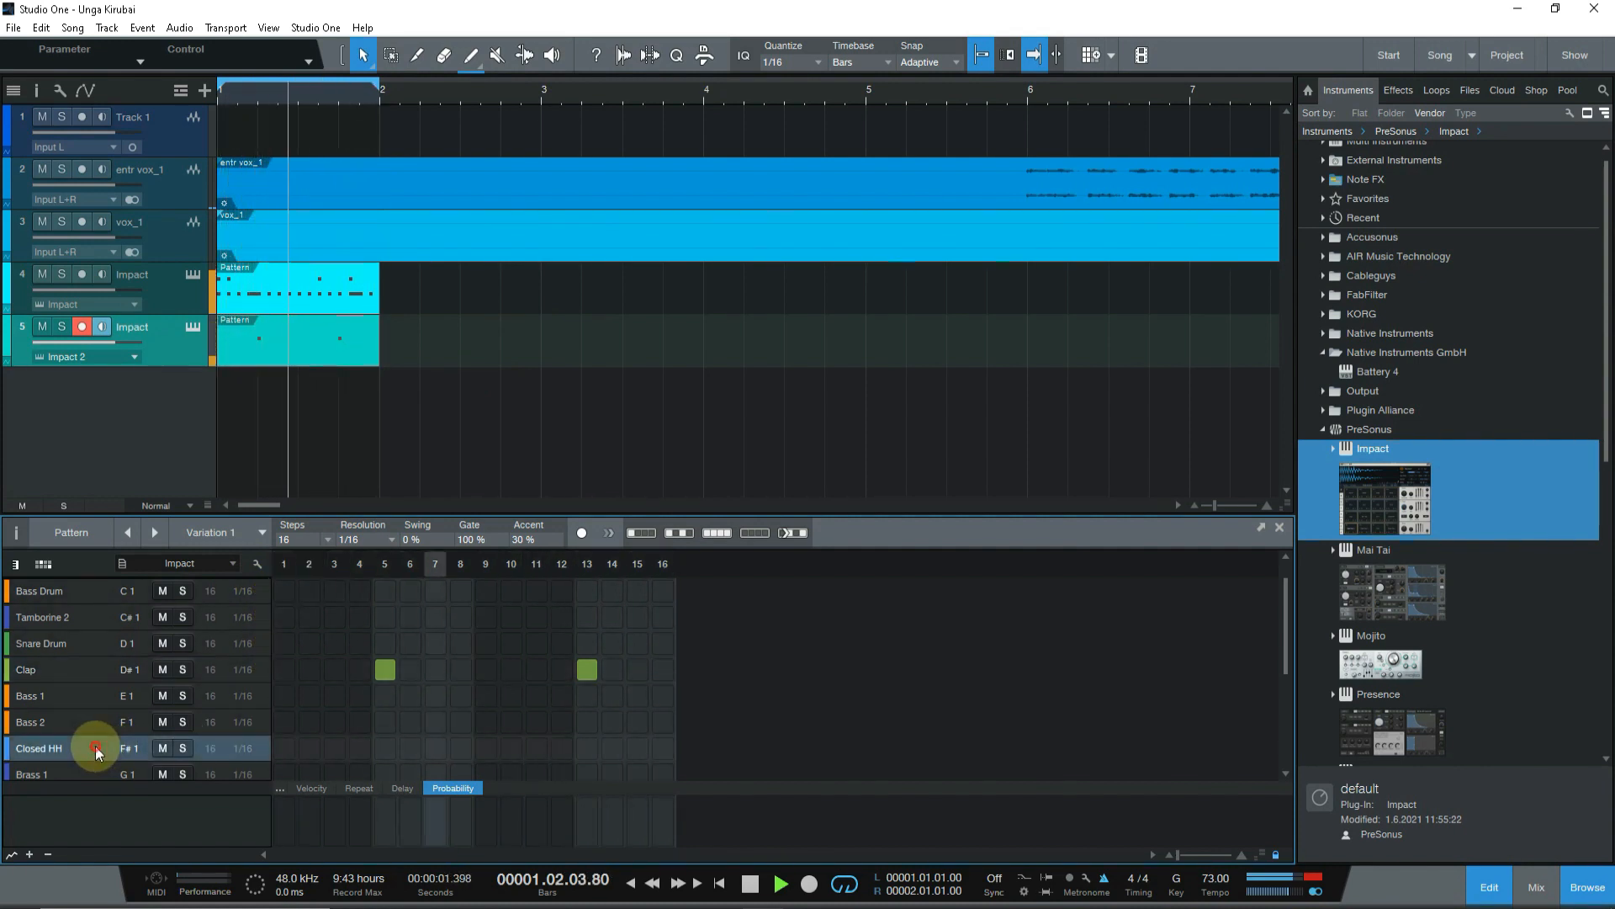
{"action": "scroll", "coordinate": [81, 742], "scroll_direction": "down", "scroll_amount": 2}
{"action": "left_click", "coordinate": [72, 723]}
{"action": "left_click", "coordinate": [72, 751]}
{"action": "scroll", "coordinate": [76, 727], "scroll_direction": "down", "scroll_amount": 2}
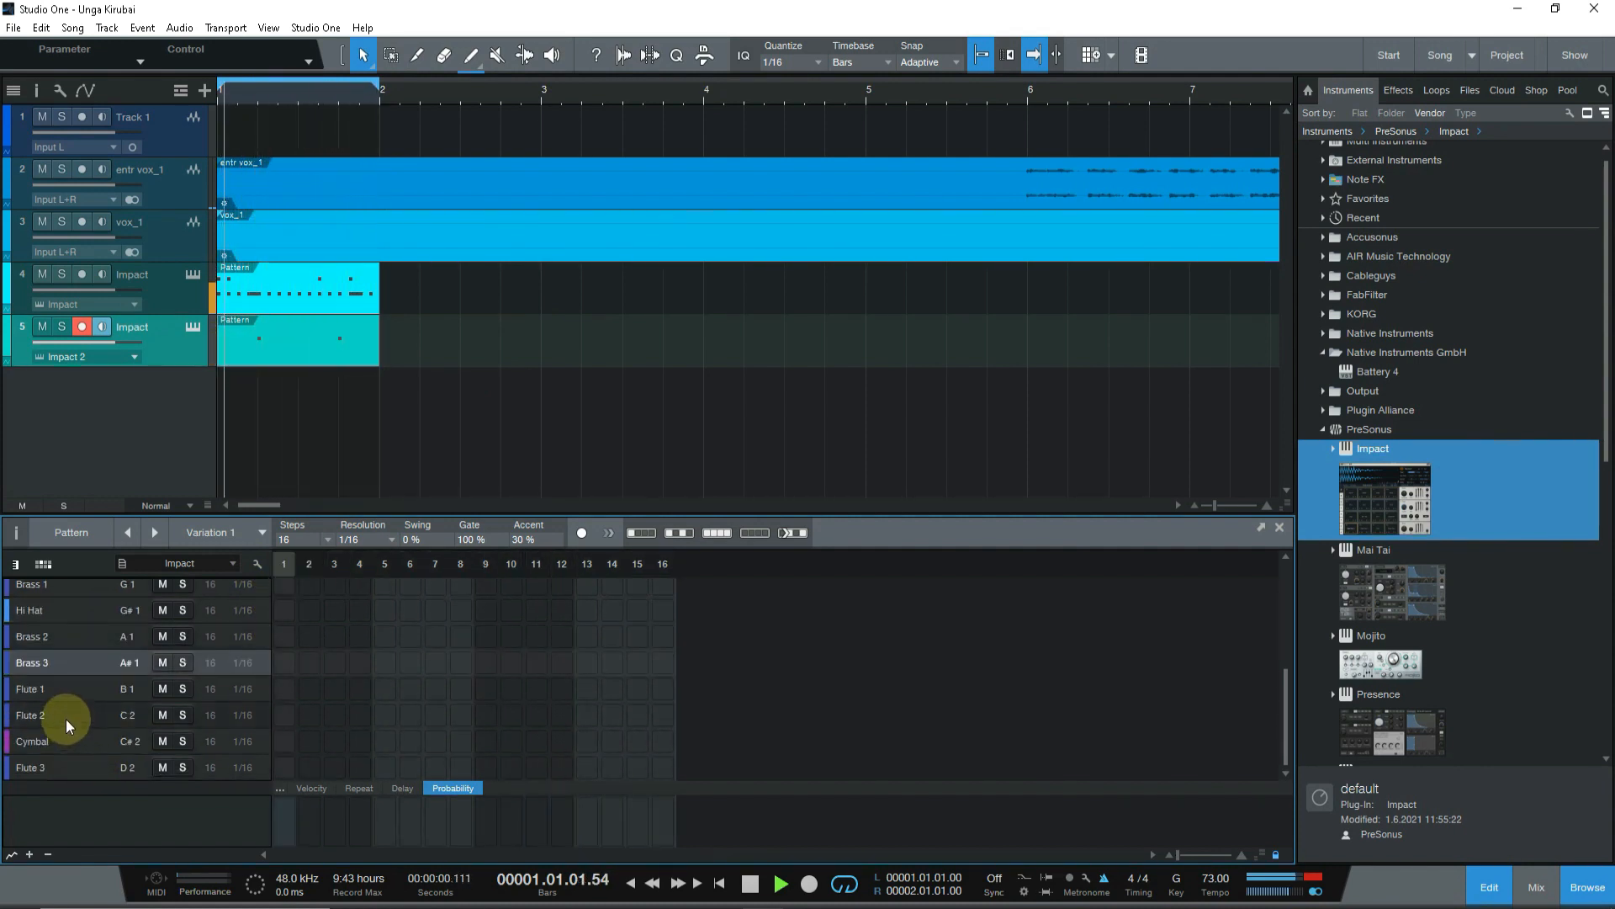
{"action": "left_click", "coordinate": [66, 718]}
{"action": "left_click", "coordinate": [66, 738]}
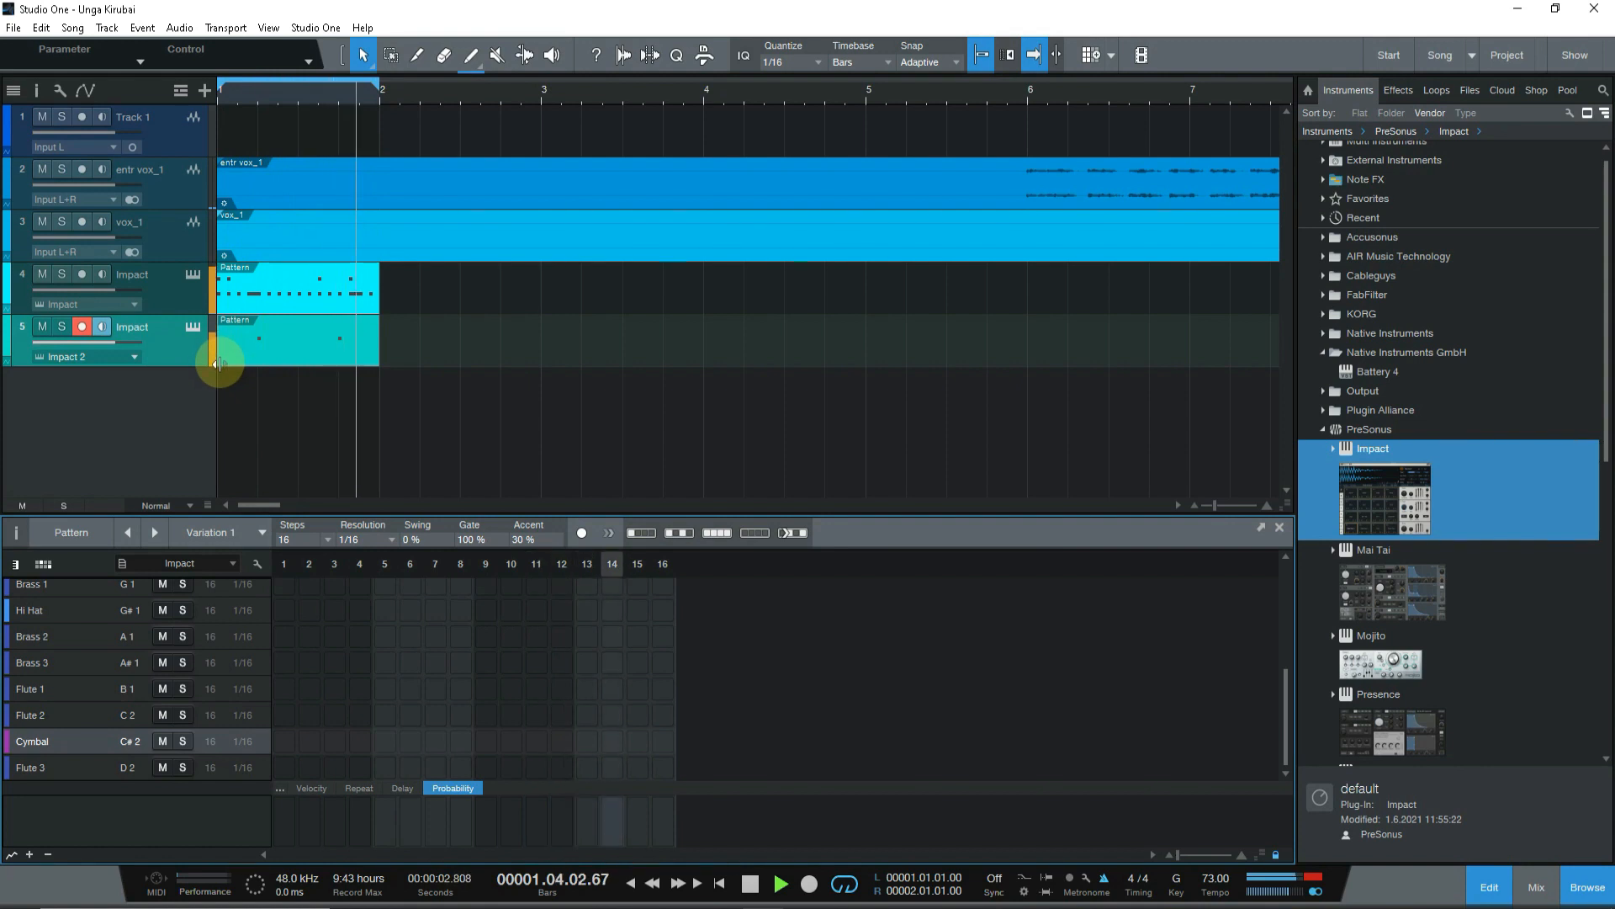
{"action": "left_click", "coordinate": [81, 327]}
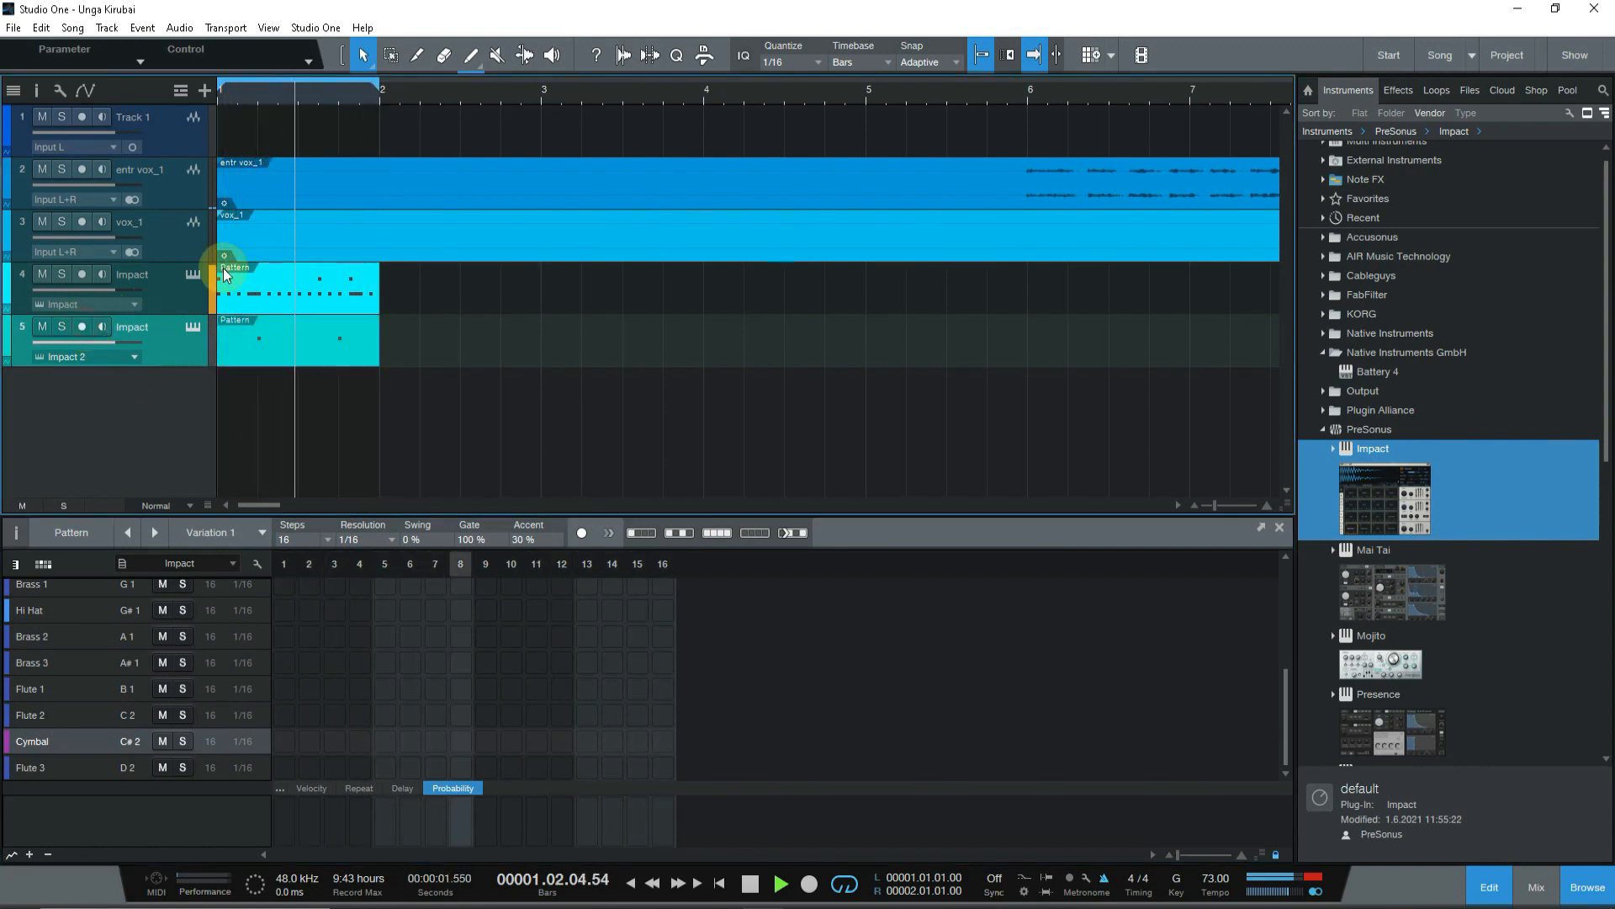
Step: Open the first Impact's Club Electro kit and pan its Closed HH 2 pad (F# 1) to R 20
{"action": "left_click_drag", "start_coordinate": [320, 97], "coordinate": [325, 68]}
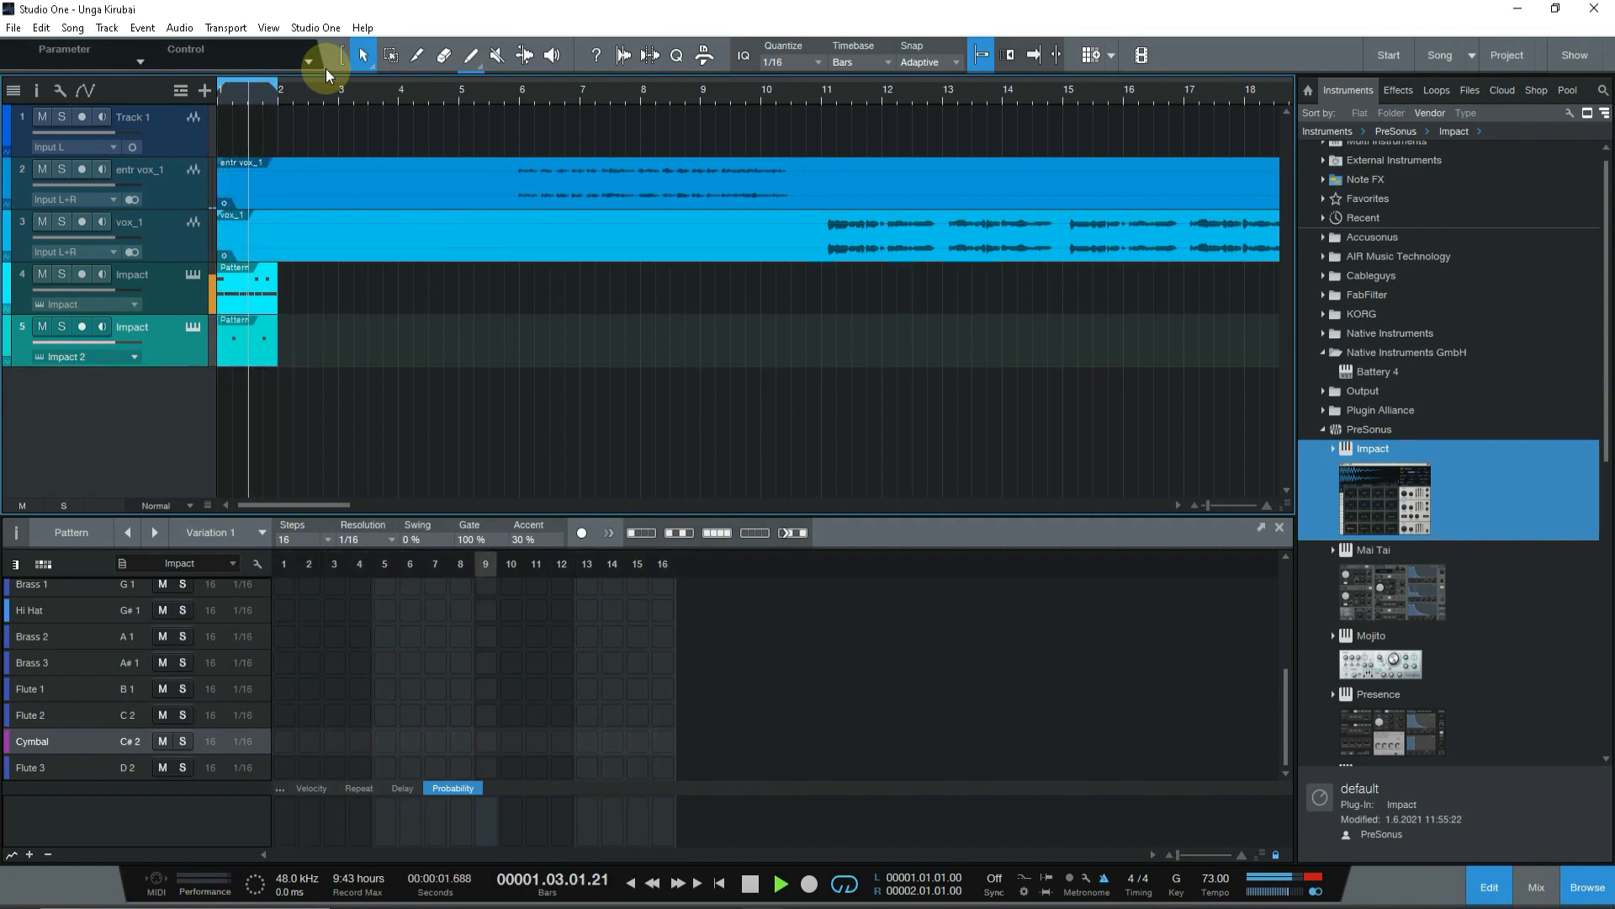
{"action": "left_click", "coordinate": [190, 301]}
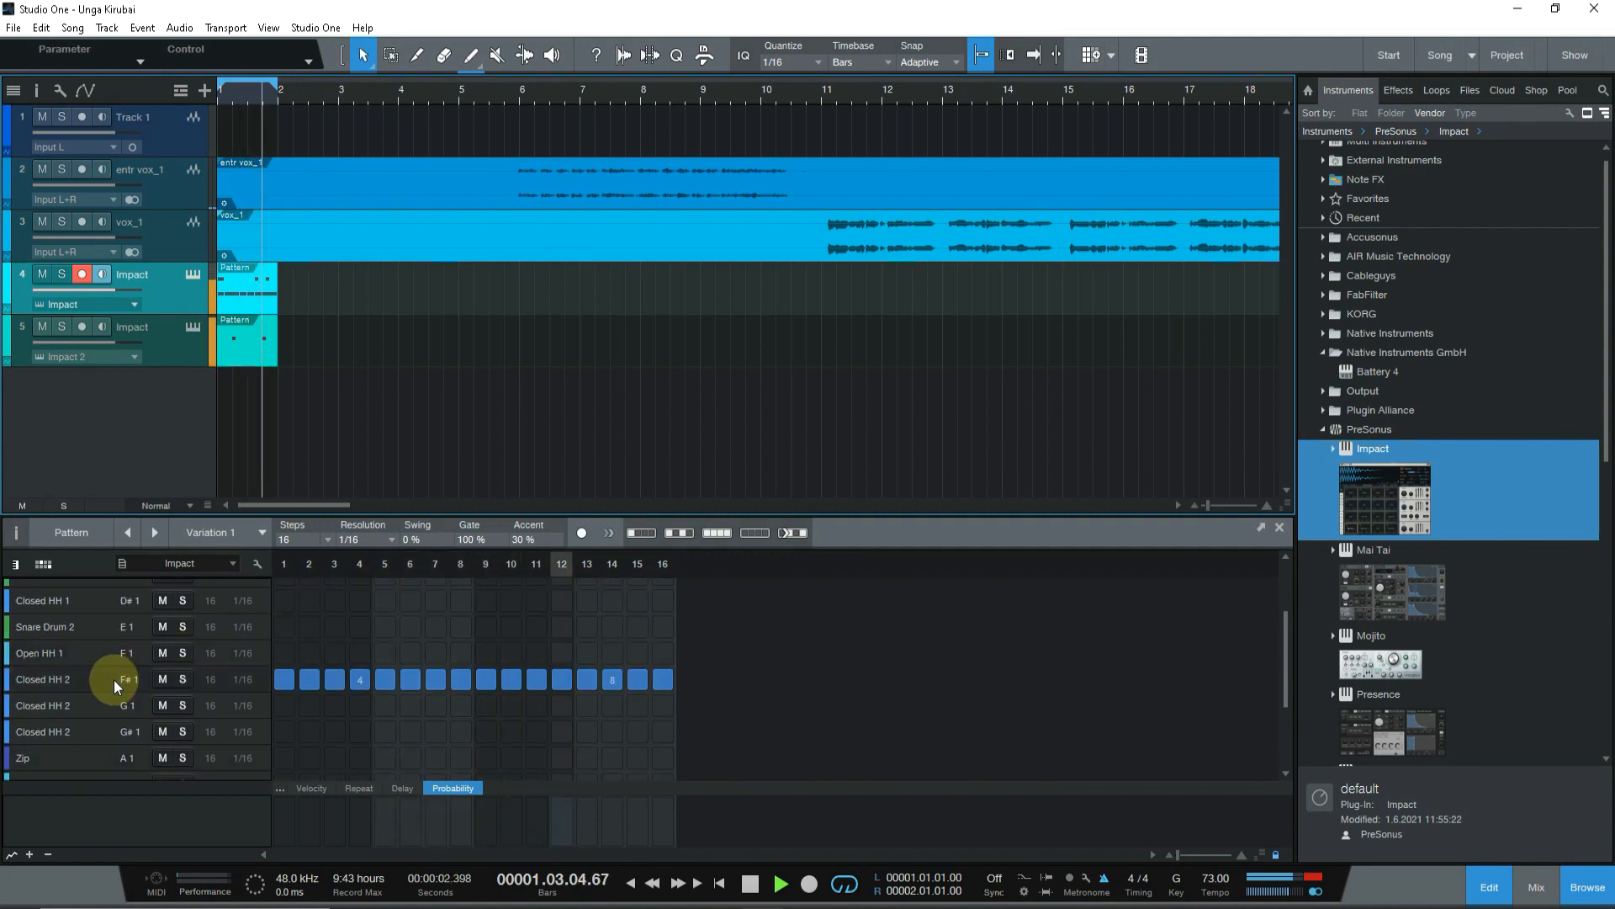
{"action": "left_click", "coordinate": [118, 683]}
{"action": "left_click", "coordinate": [192, 274]}
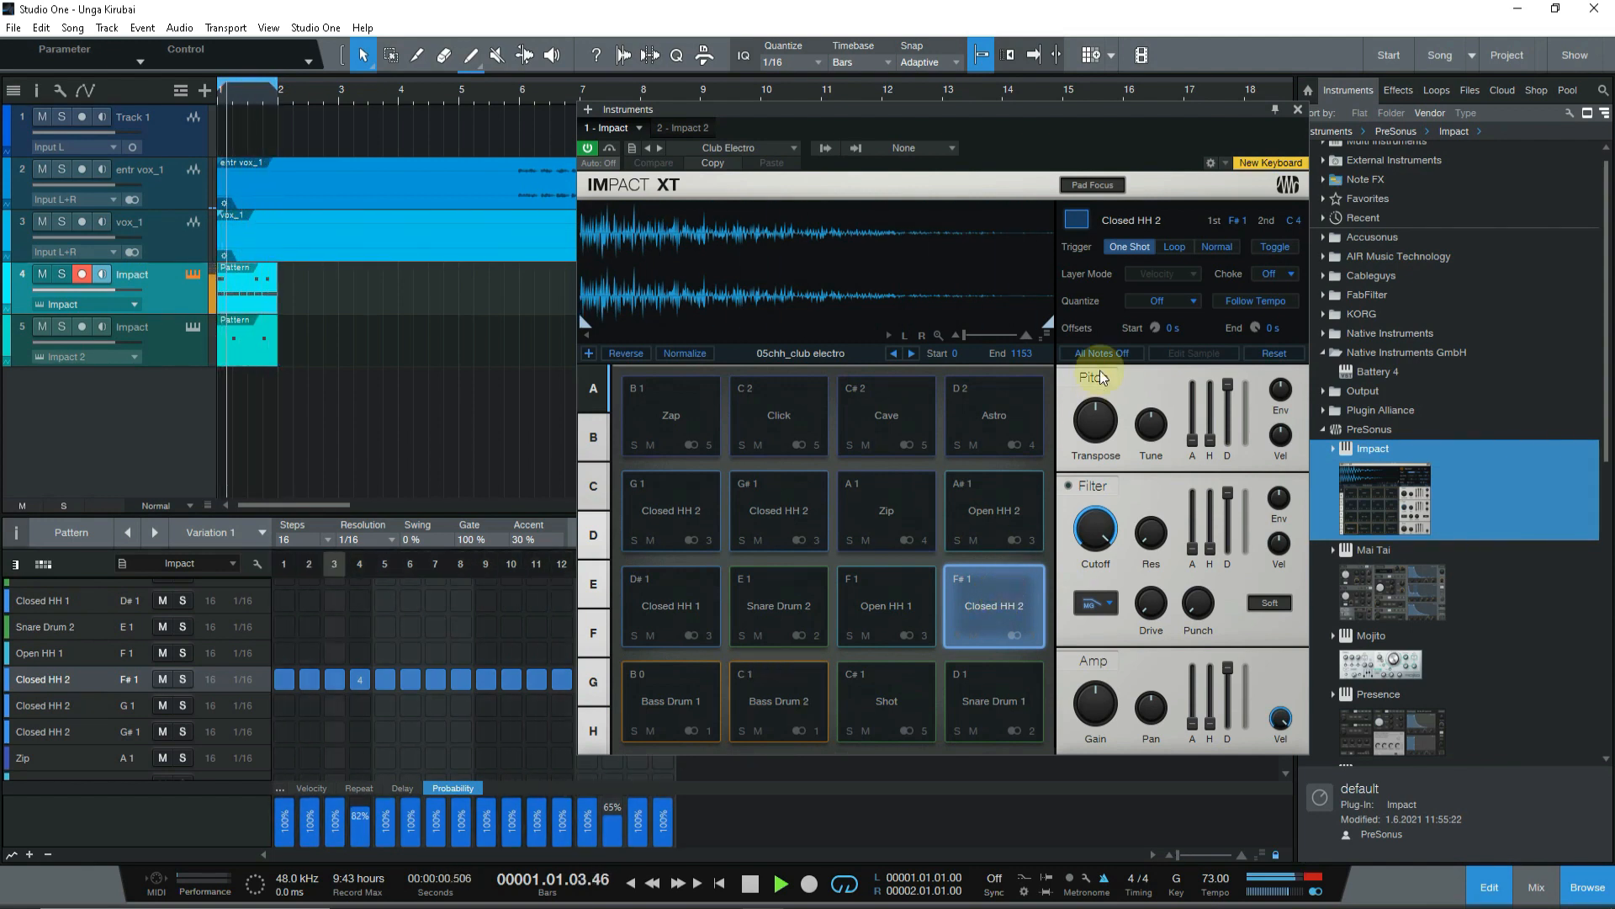
{"action": "left_click", "coordinate": [901, 593]}
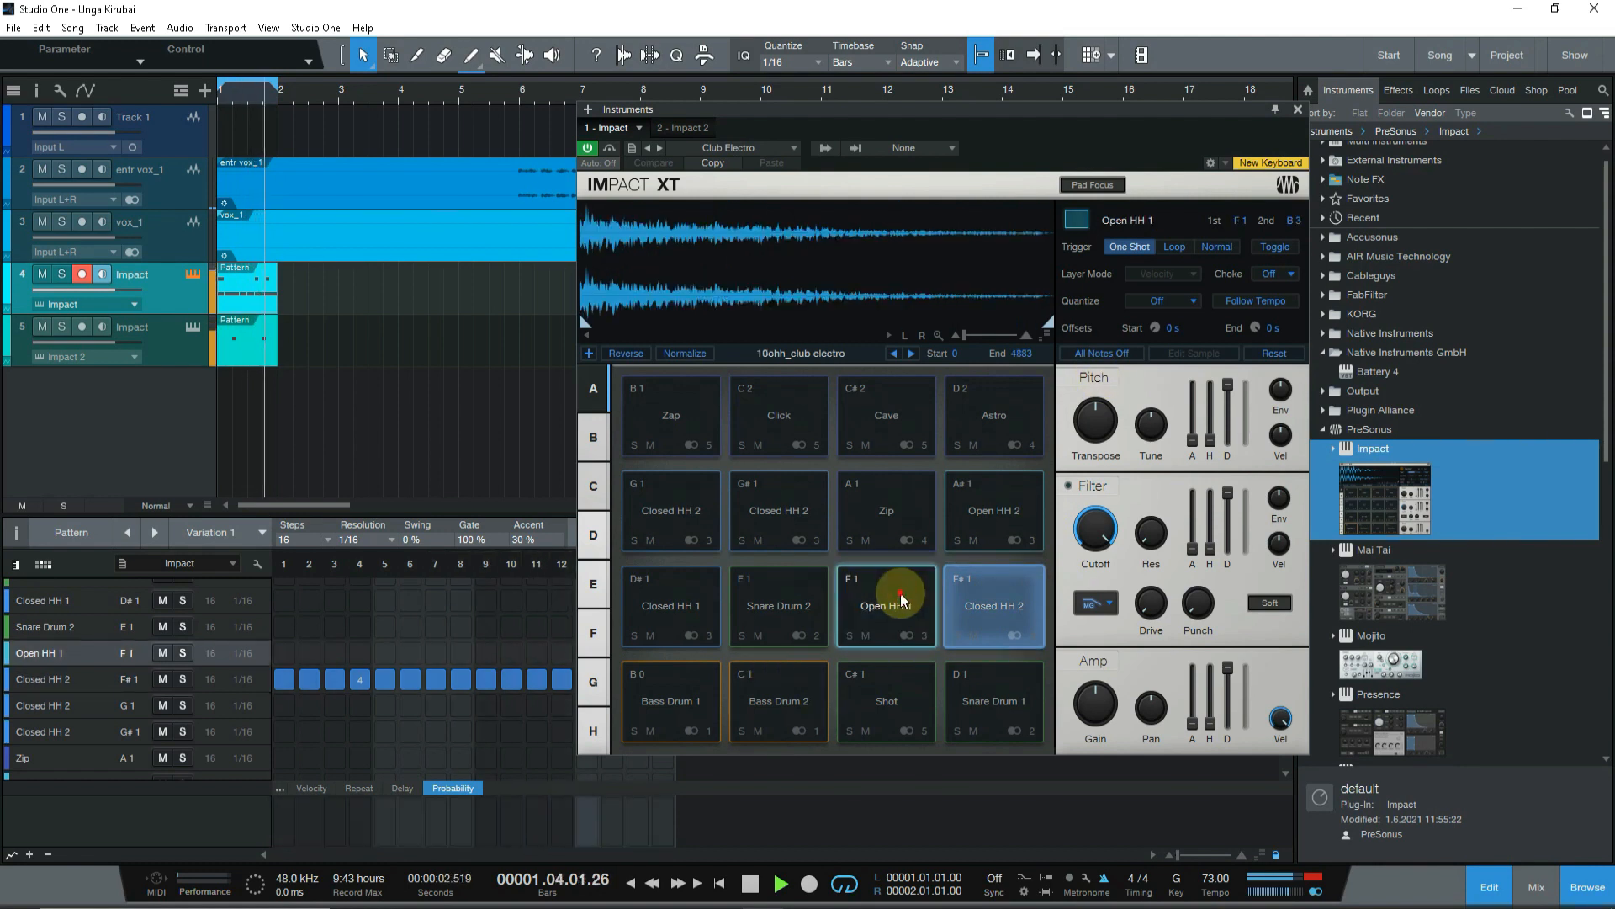
{"action": "left_click", "coordinate": [971, 588]}
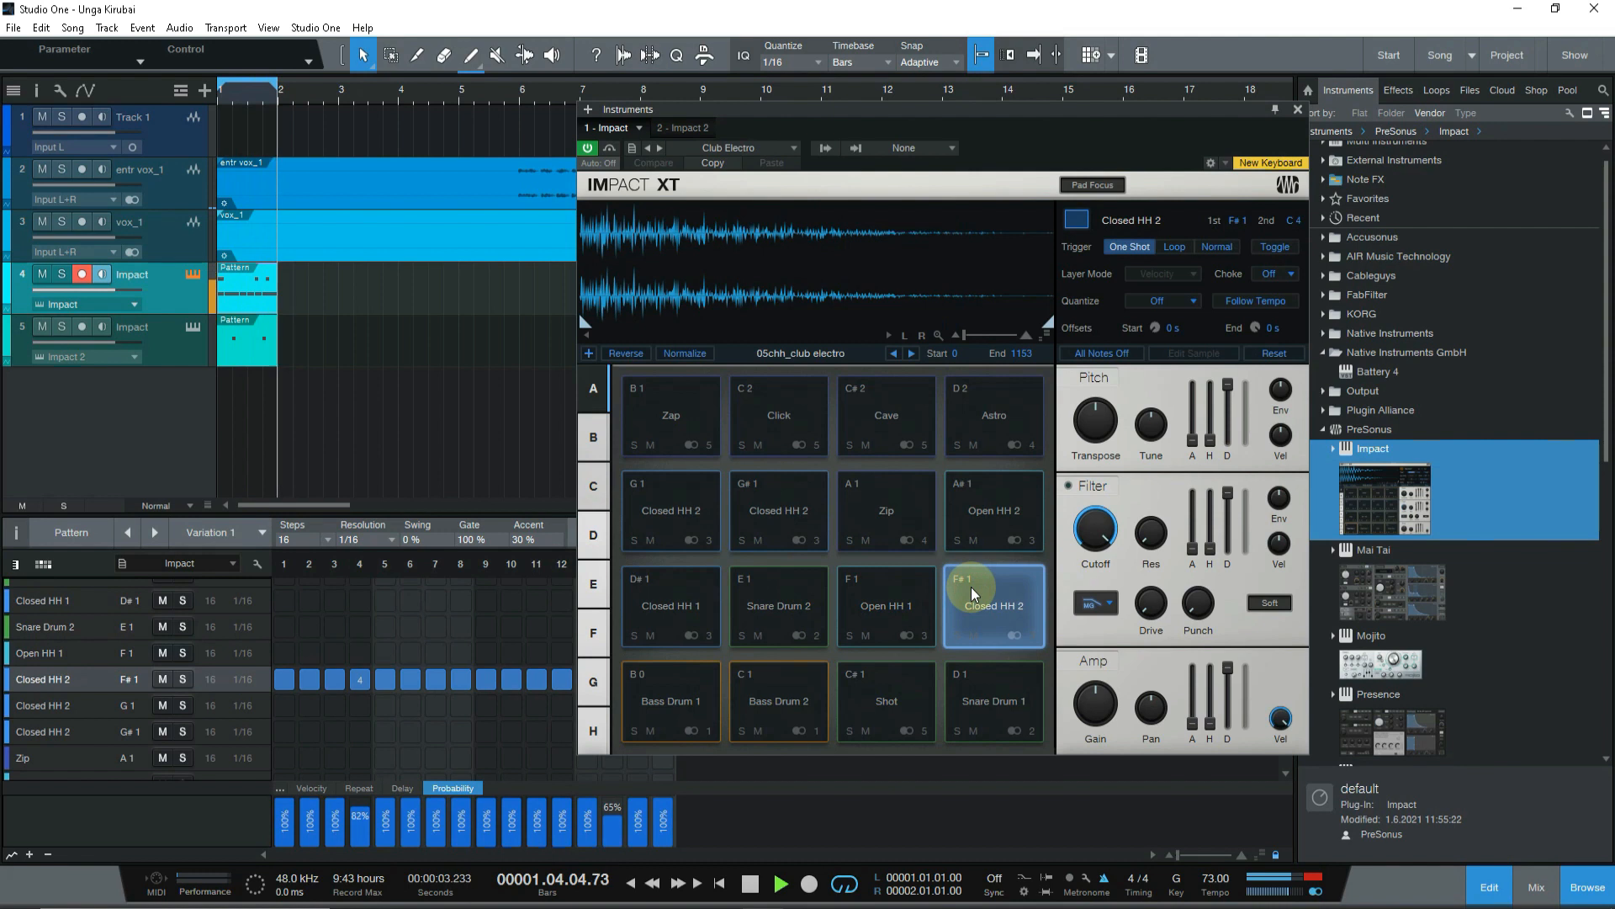
{"action": "key", "text": "space"}
{"action": "left_click", "coordinate": [971, 587]}
{"action": "key", "text": "space"}
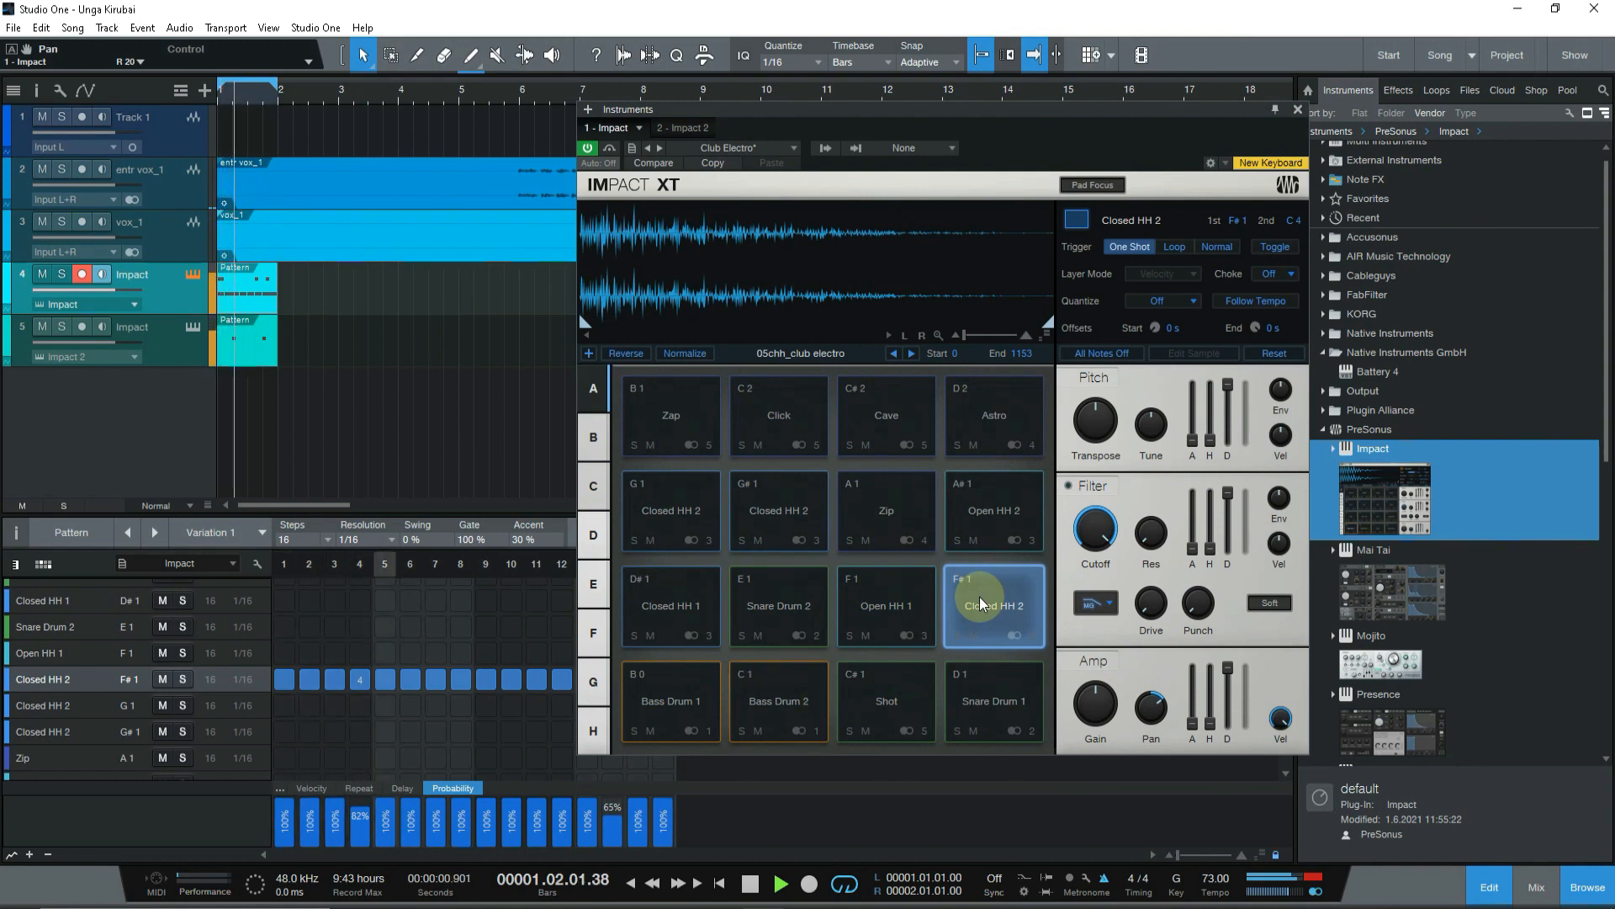
Step: Try a different pan on the Clap pad of the second Impact's 60s GoGo kit, resetting it to centre
{"action": "left_click", "coordinate": [174, 347]}
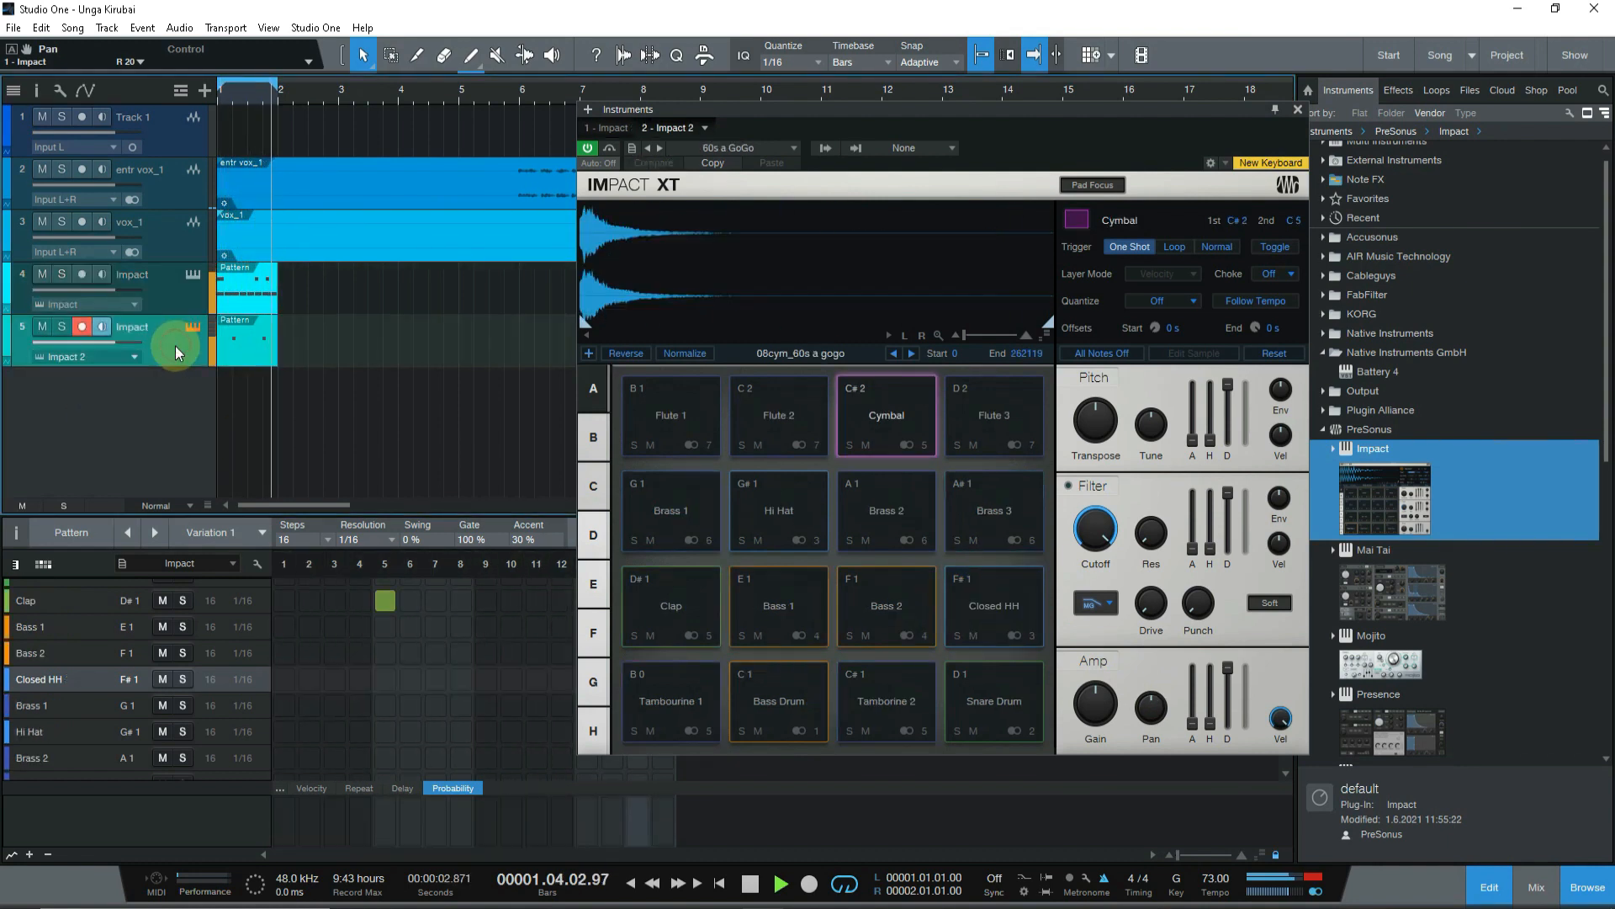
{"action": "left_click", "coordinate": [659, 598]}
{"action": "left_click", "coordinate": [661, 599]}
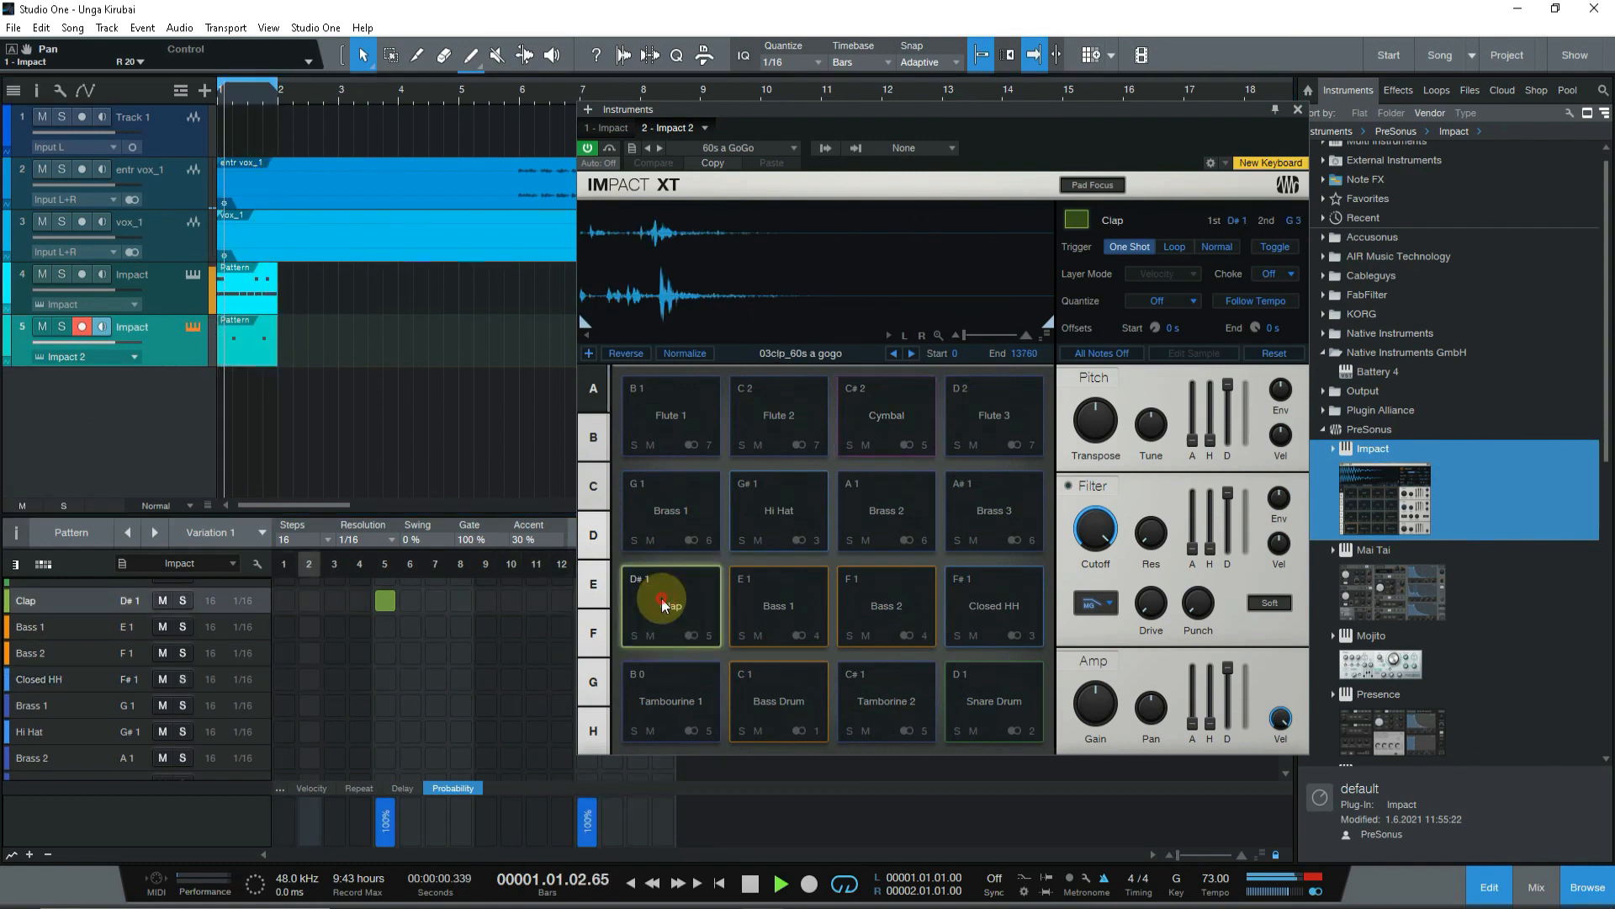
{"action": "left_click_drag", "start_coordinate": [1153, 714], "coordinate": [1151, 639]}
{"action": "left_click", "coordinate": [1154, 709], "text": "ctrl"}
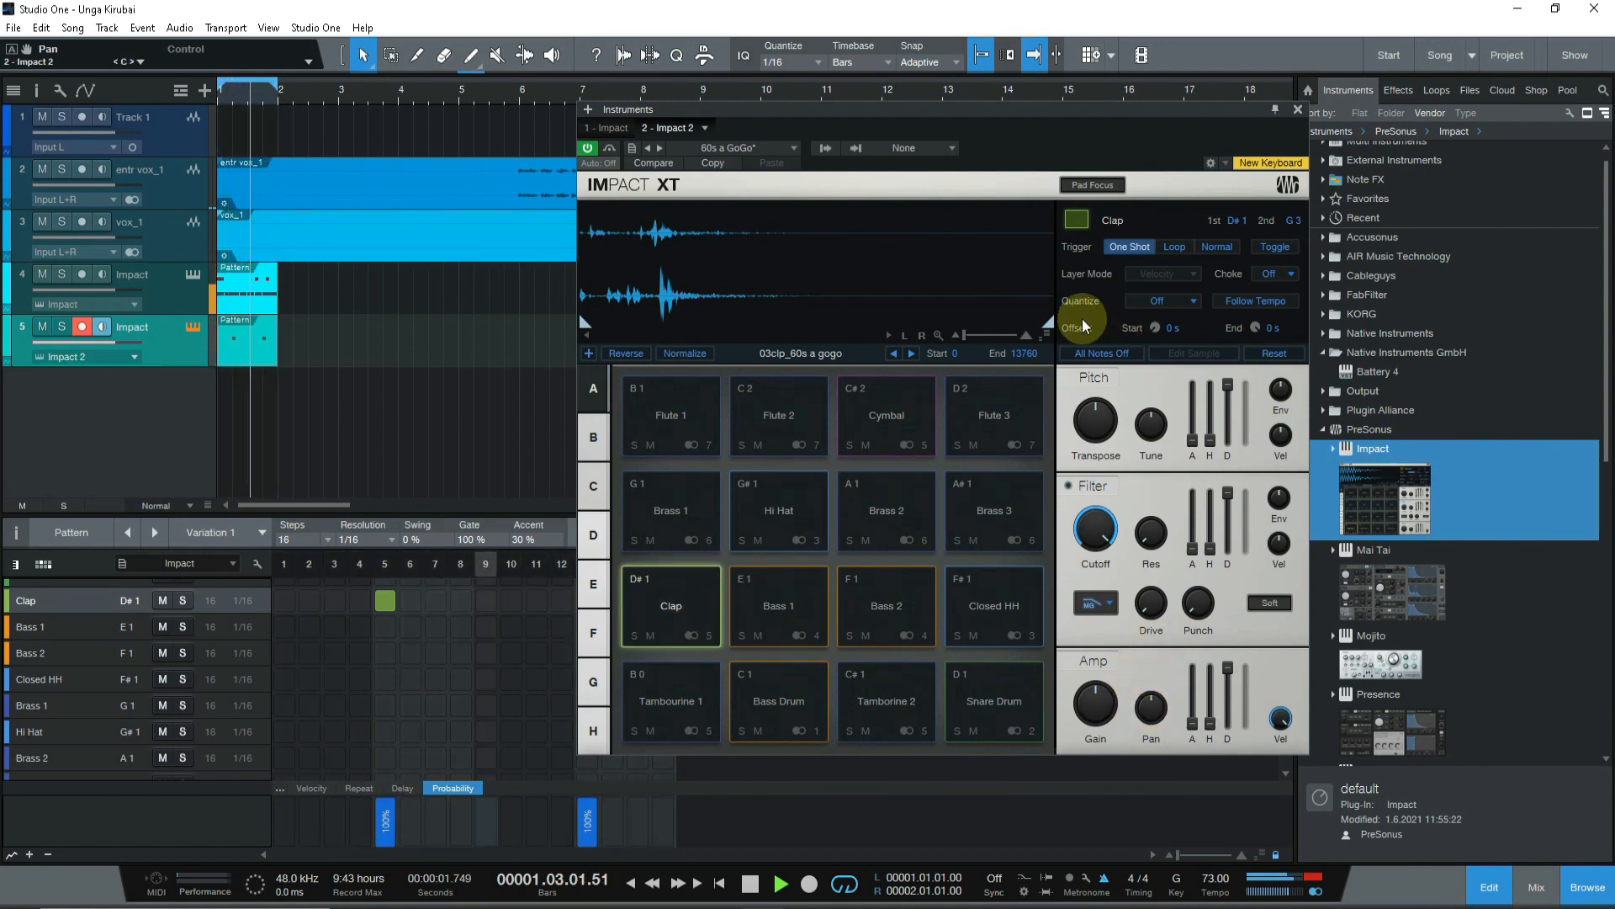
Step: Close the Impact XT window and disarm recording on both Impact tracks
{"action": "left_click", "coordinate": [1299, 112]}
{"action": "left_click", "coordinate": [83, 328]}
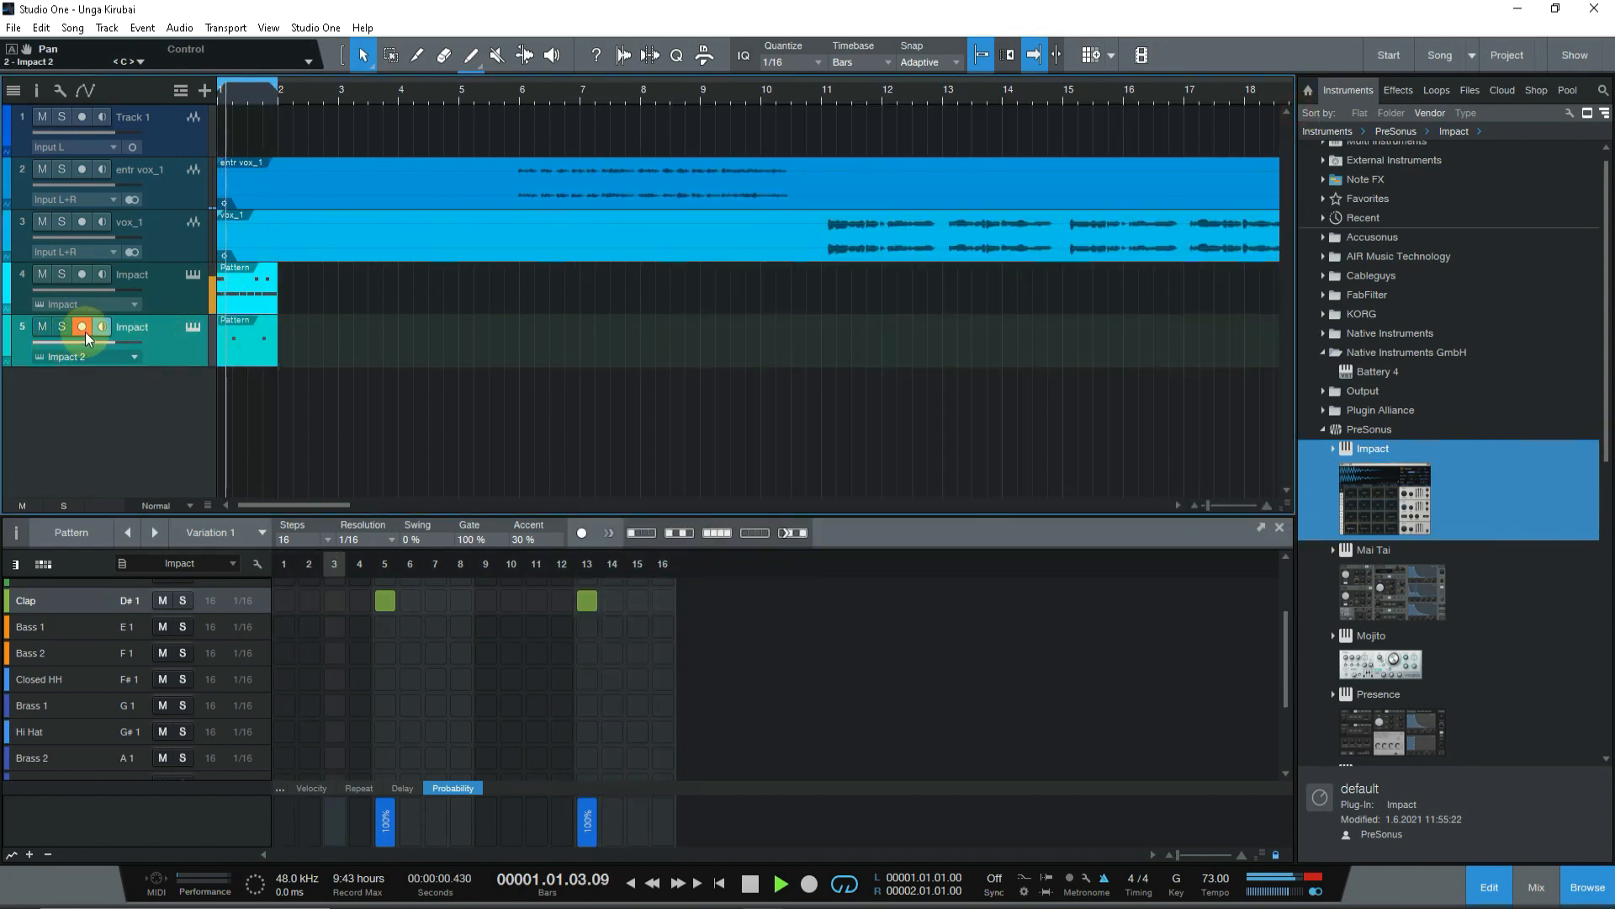
{"action": "left_click", "coordinate": [166, 296]}
{"action": "left_click", "coordinate": [82, 275]}
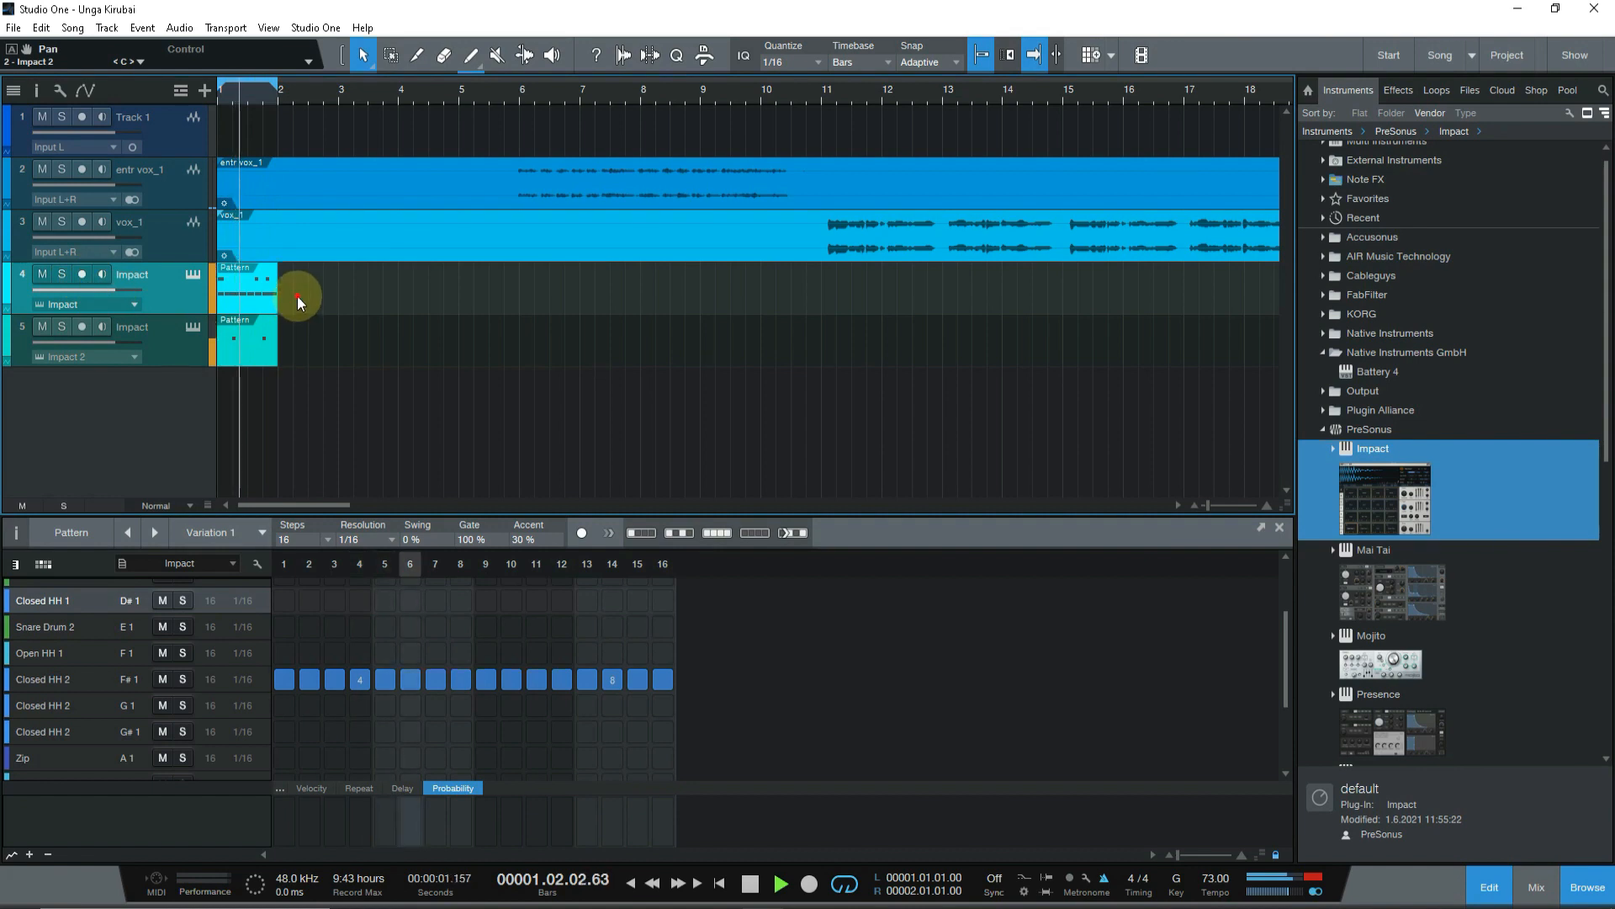
Step: Move both one-bar Impact patterns to bar 11, where the main vocal starts, and duplicate them back to back up to bar 30
{"action": "left_click_drag", "start_coordinate": [235, 335], "coordinate": [857, 270]}
{"action": "left_click_drag", "start_coordinate": [820, 94], "coordinate": [525, 271]}
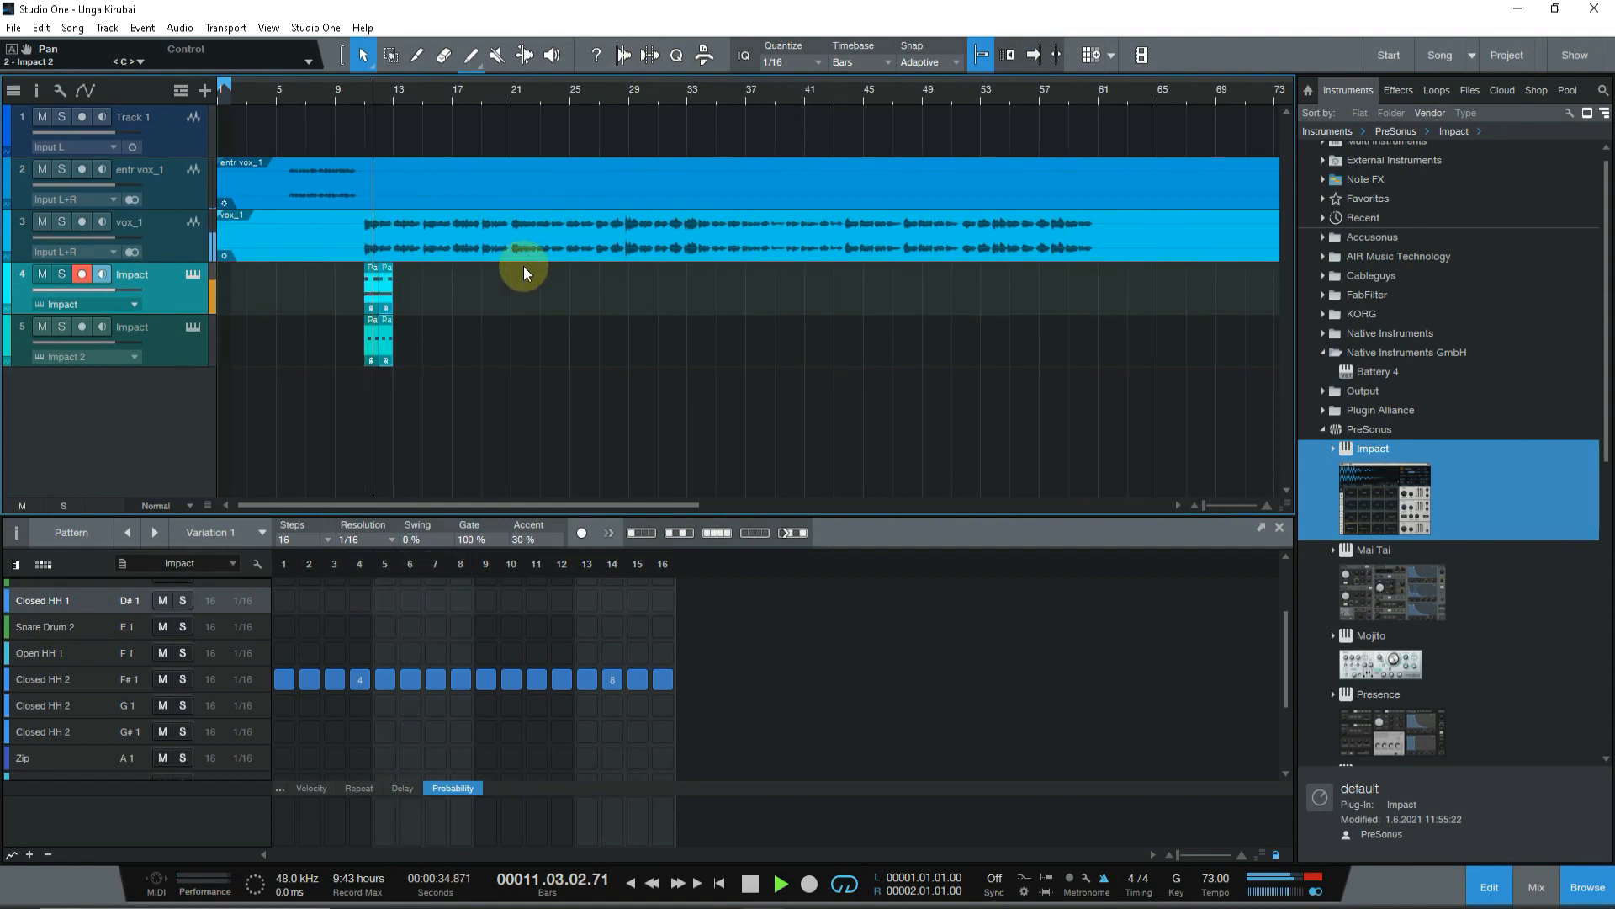
{"action": "key", "text": "d"}
{"action": "key", "text": "d"}
{"action": "key", "text": "d"}
{"action": "key", "text": "d"}
{"action": "key", "text": "d"}
{"action": "key", "text": "d"}
{"action": "key", "text": "d"}
{"action": "key", "text": "d"}
{"action": "key", "text": "d"}
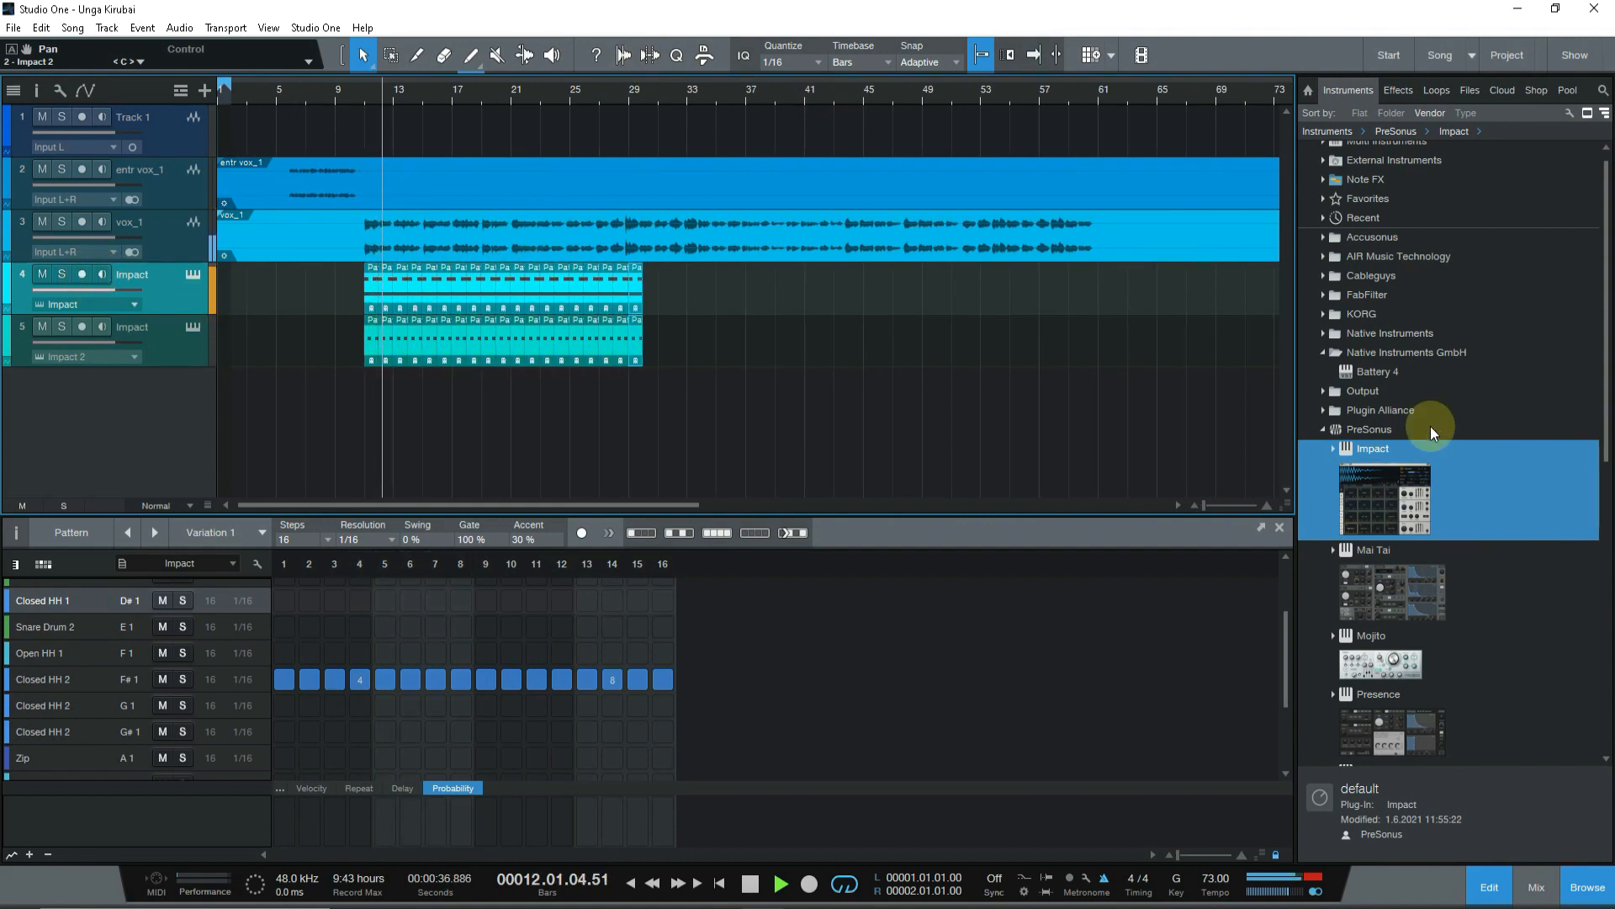
Step: Add the KORG TRITON instrument on a new track and switch it to Combi mode, closing its window
{"action": "scroll", "coordinate": [1425, 512], "scroll_direction": "down", "scroll_amount": 3}
{"action": "scroll", "coordinate": [1425, 511], "scroll_direction": "up", "scroll_amount": 4}
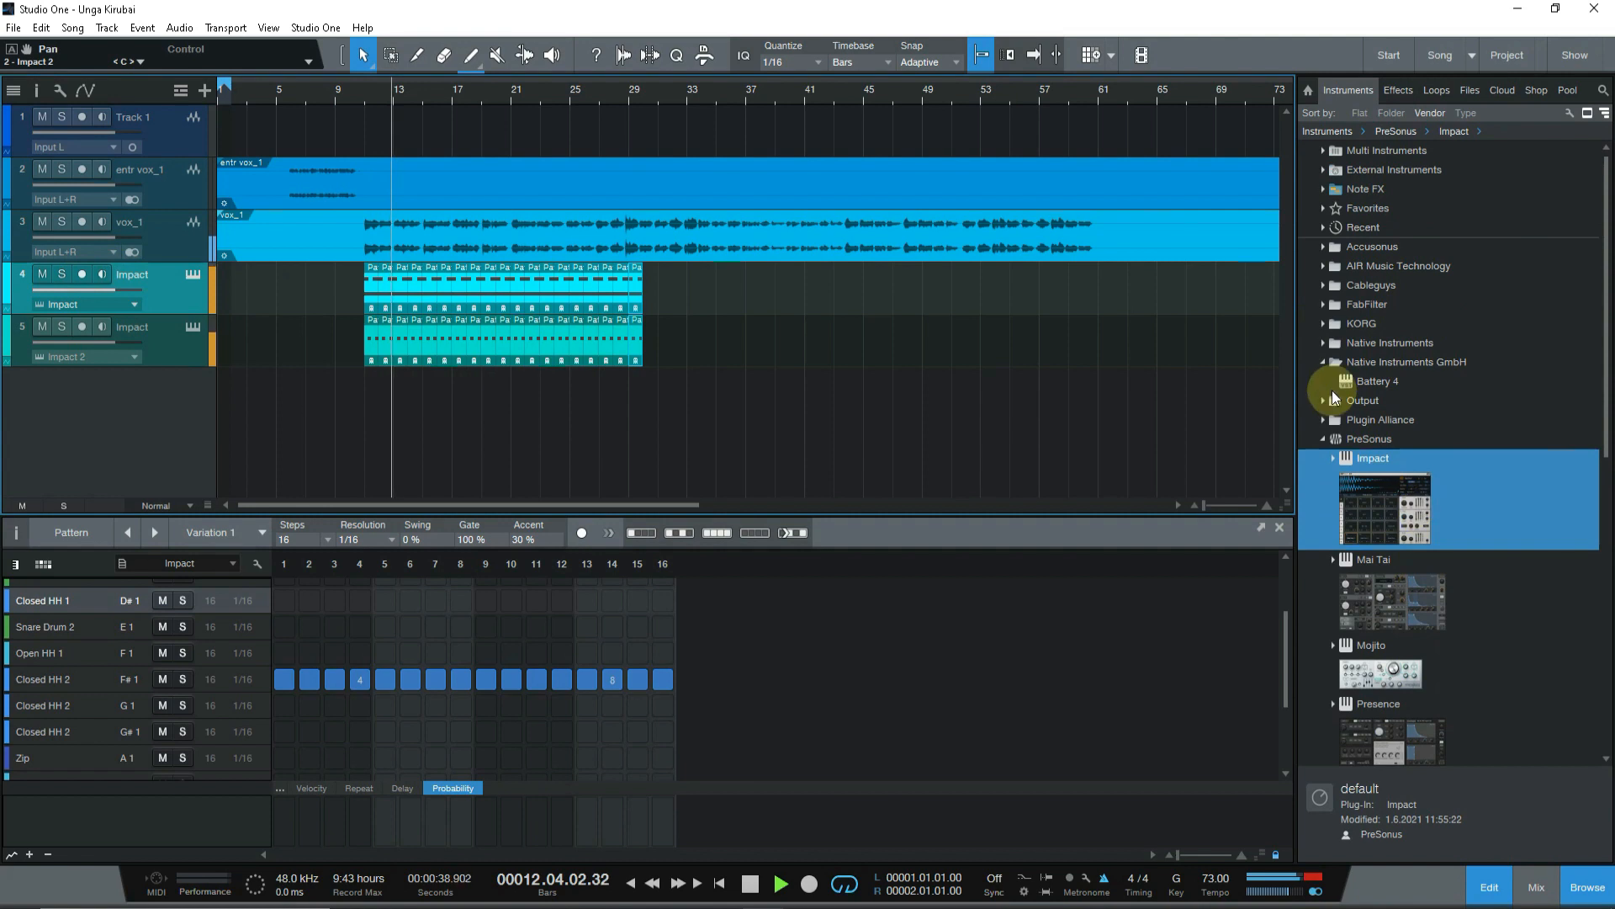
{"action": "left_click", "coordinate": [1325, 323]}
{"action": "left_click_drag", "start_coordinate": [1350, 359], "coordinate": [816, 383]}
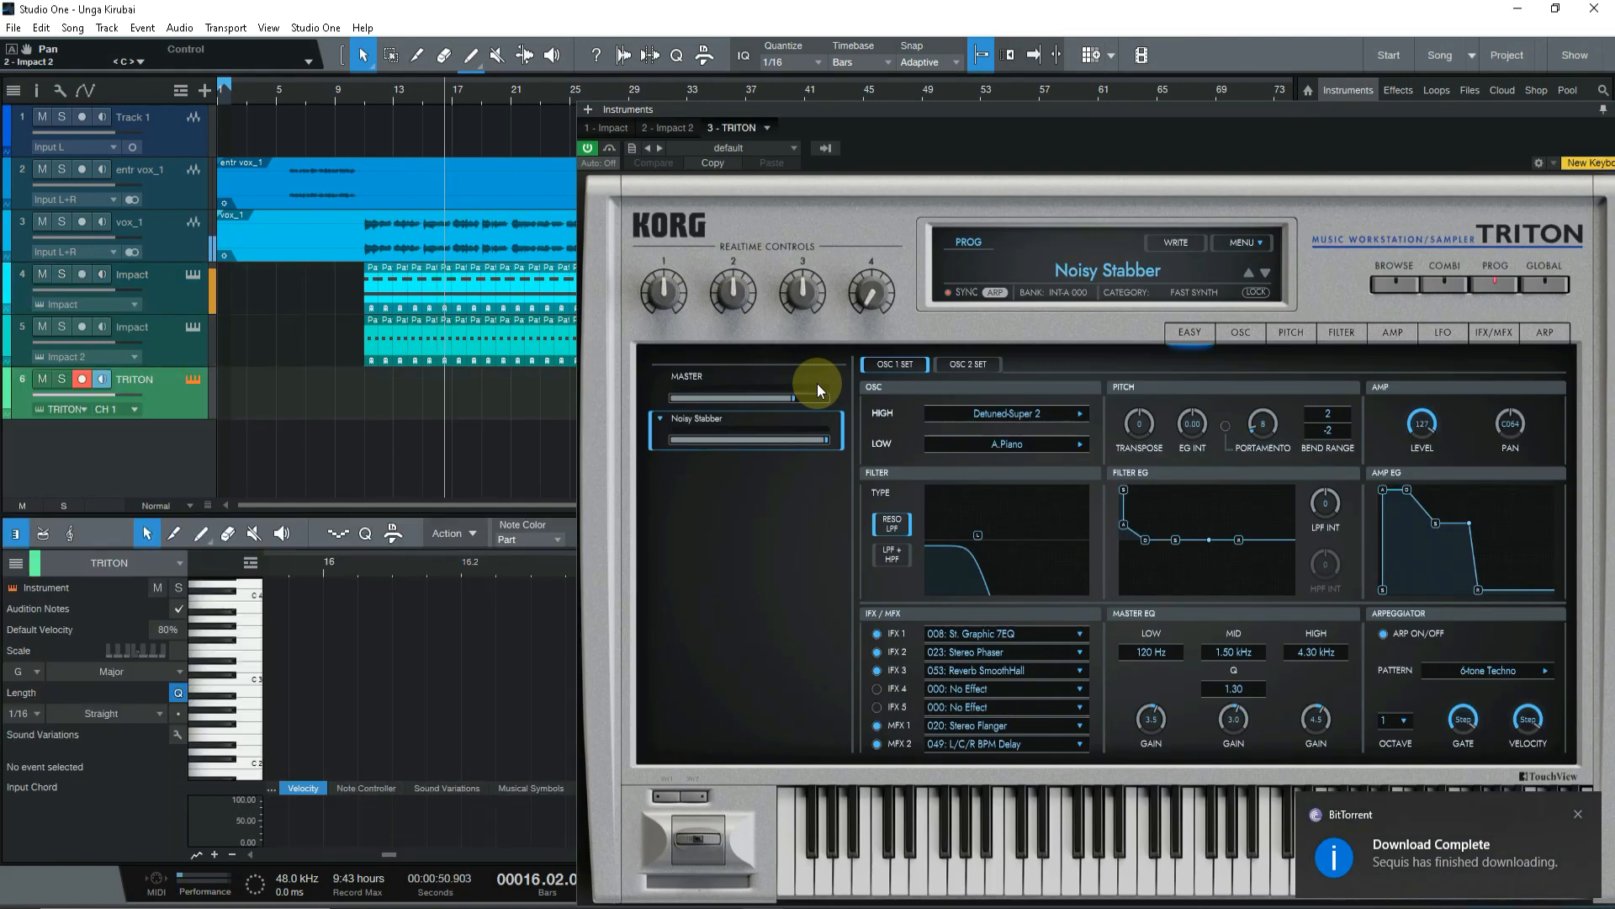
{"action": "left_click", "coordinate": [1451, 290]}
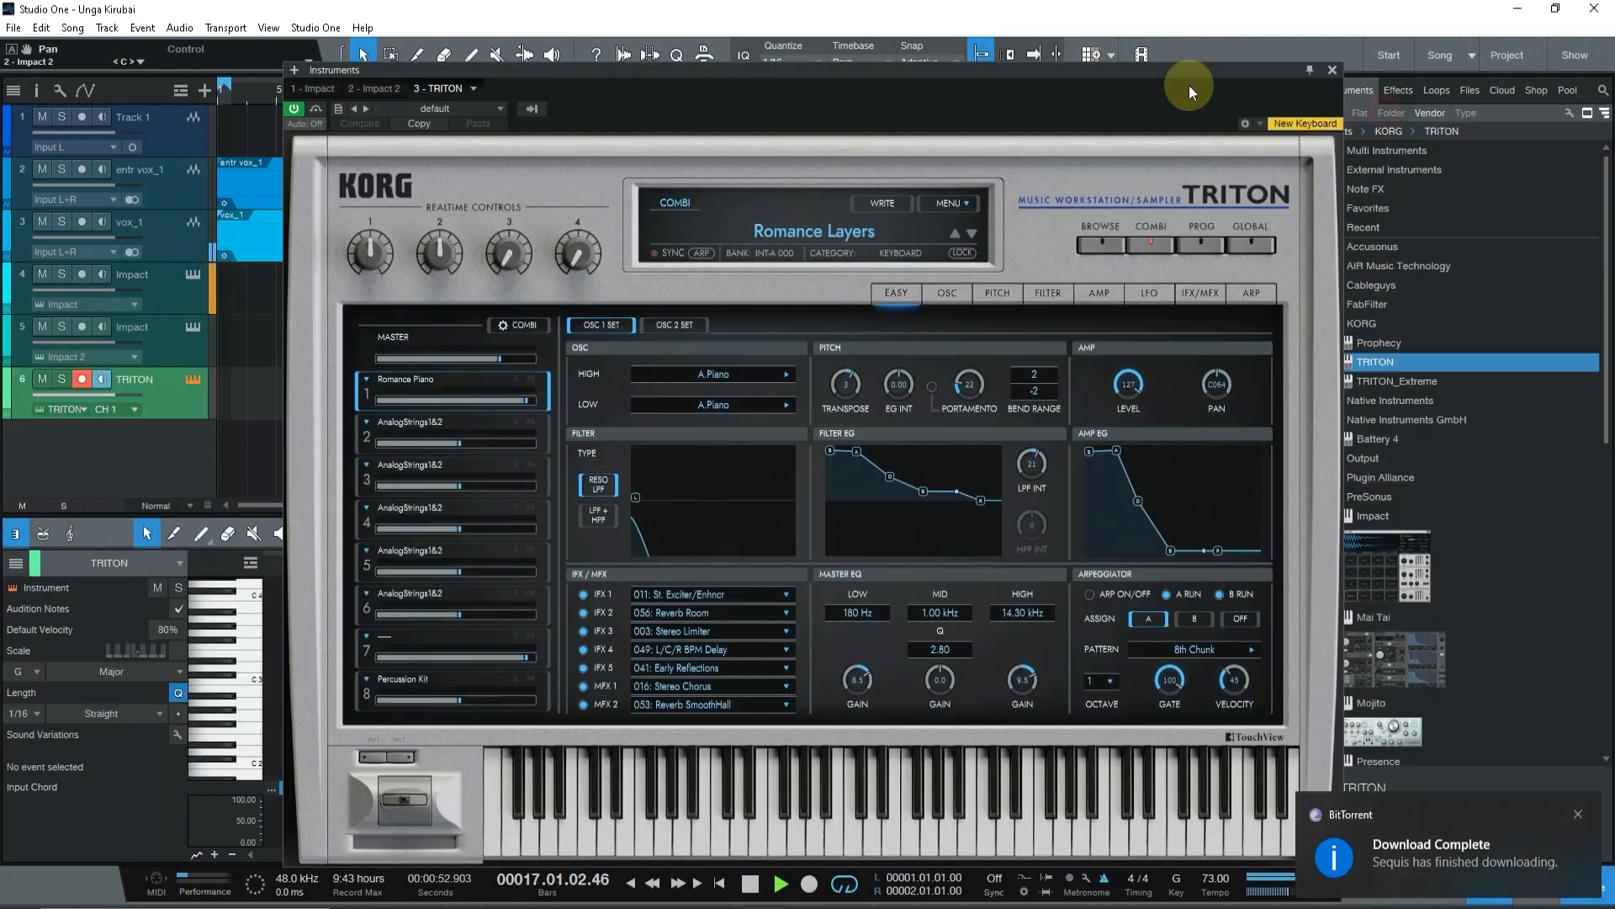
{"action": "left_click", "coordinate": [1326, 77]}
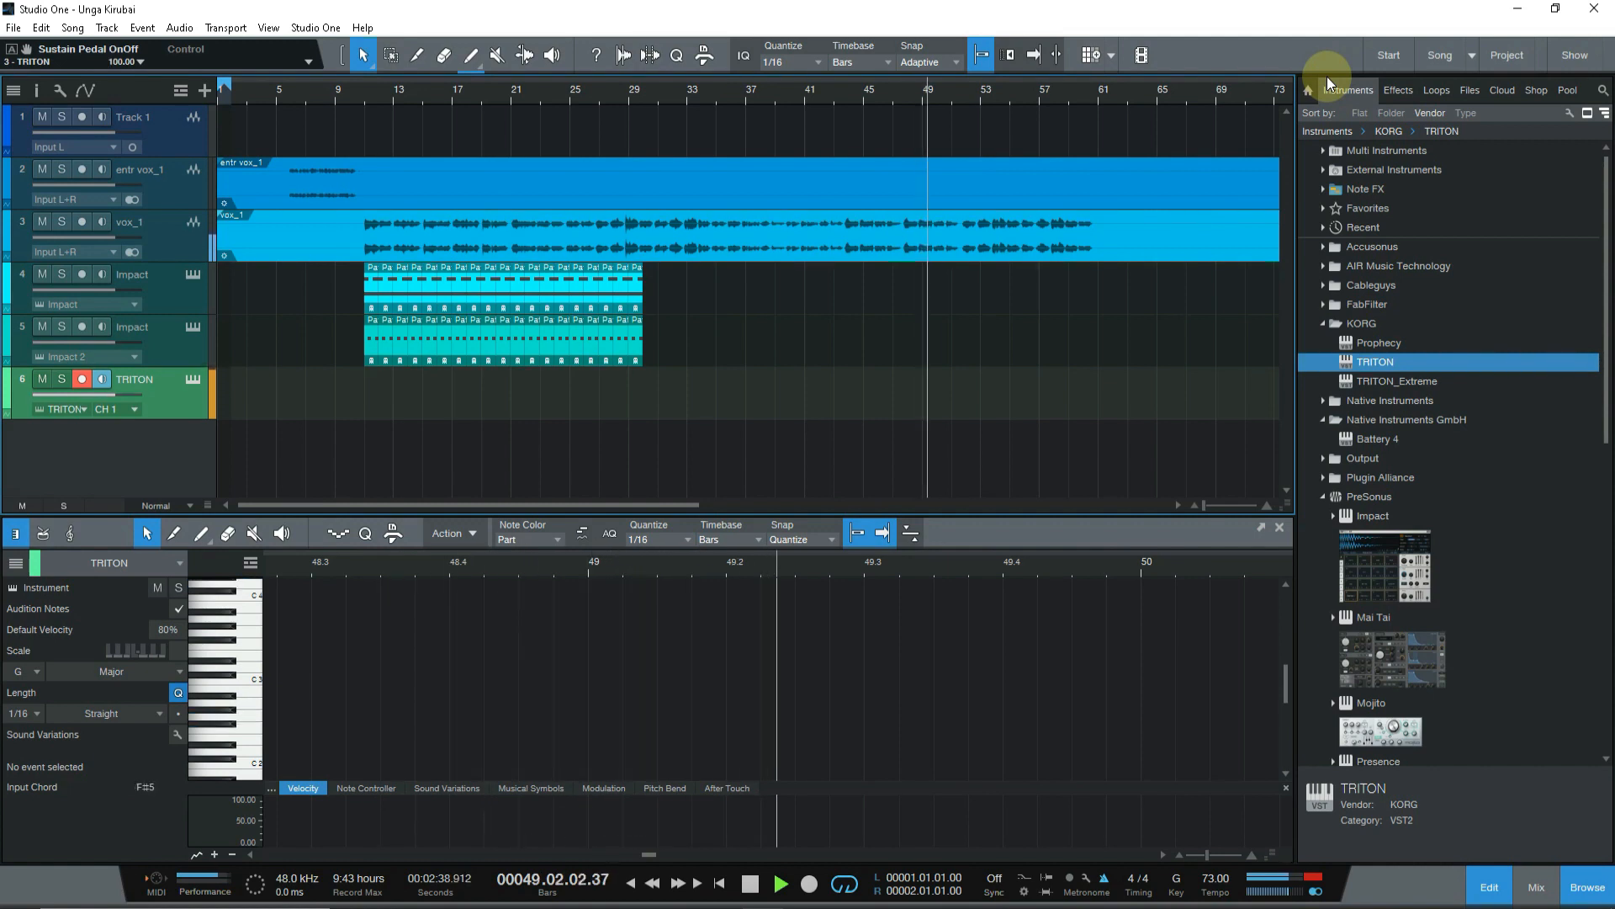
Step: Copy the last four bars of both Impact patterns to bar 52 under the main vocal
{"action": "key", "text": "space"}
{"action": "left_click_drag", "start_coordinate": [685, 287], "coordinate": [382, 355]}
{"action": "left_click", "coordinate": [664, 350]}
{"action": "left_click_drag", "start_coordinate": [589, 341], "coordinate": [911, 320]}
{"action": "left_click", "coordinate": [908, 96]}
{"action": "key", "text": "space"}
{"action": "left_click_drag", "start_coordinate": [909, 96], "coordinate": [824, 126]}
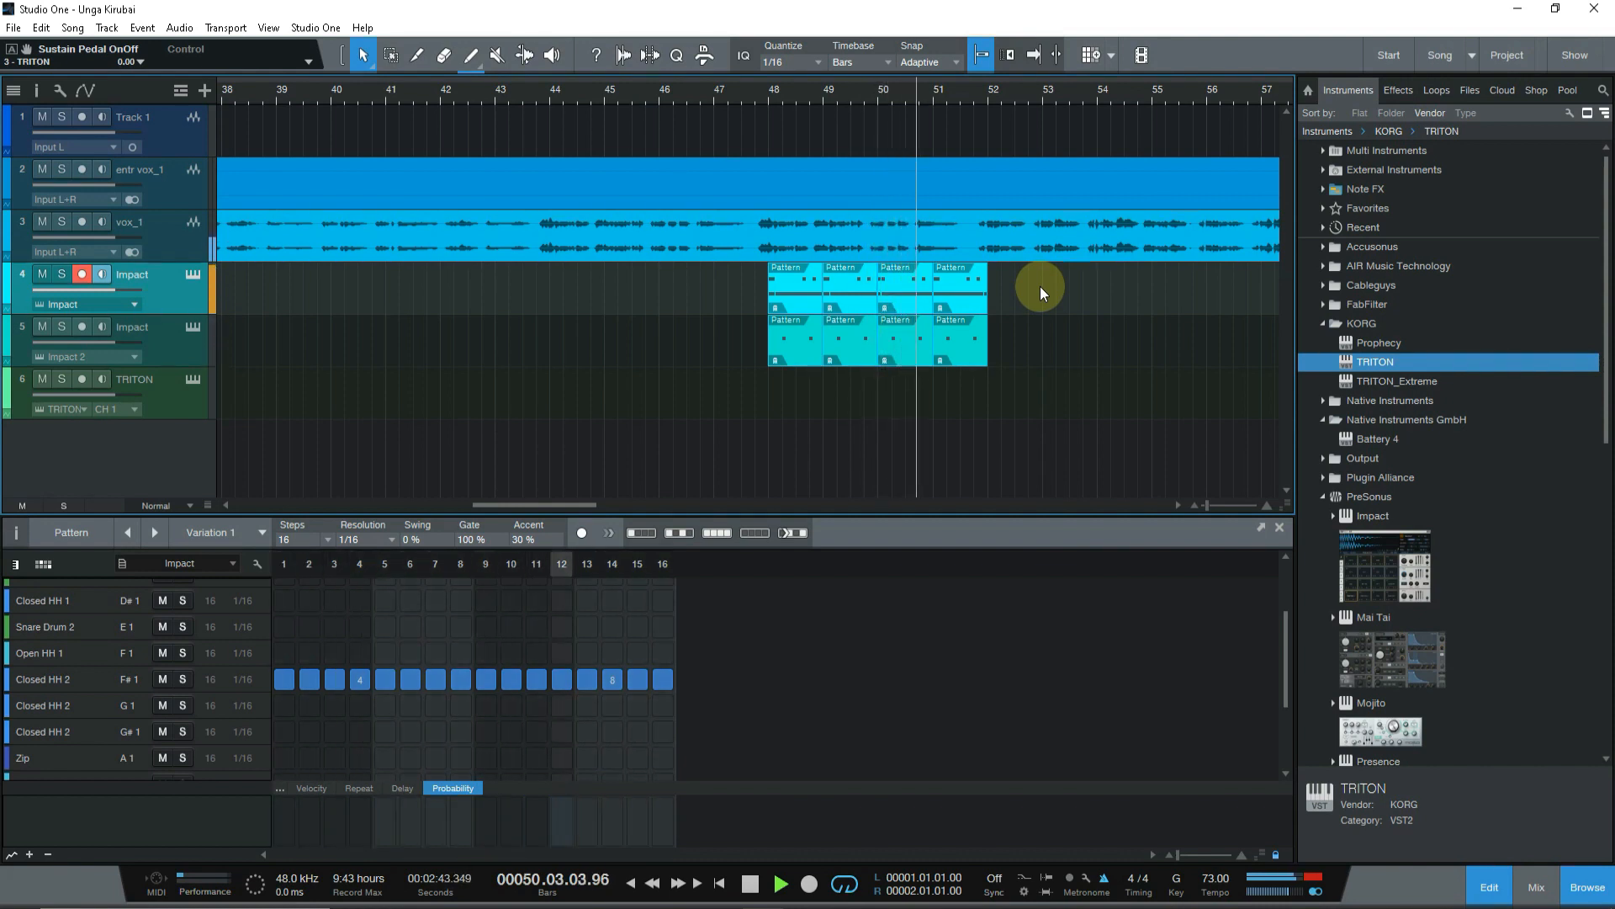
{"action": "left_click_drag", "start_coordinate": [790, 294], "coordinate": [1008, 281]}
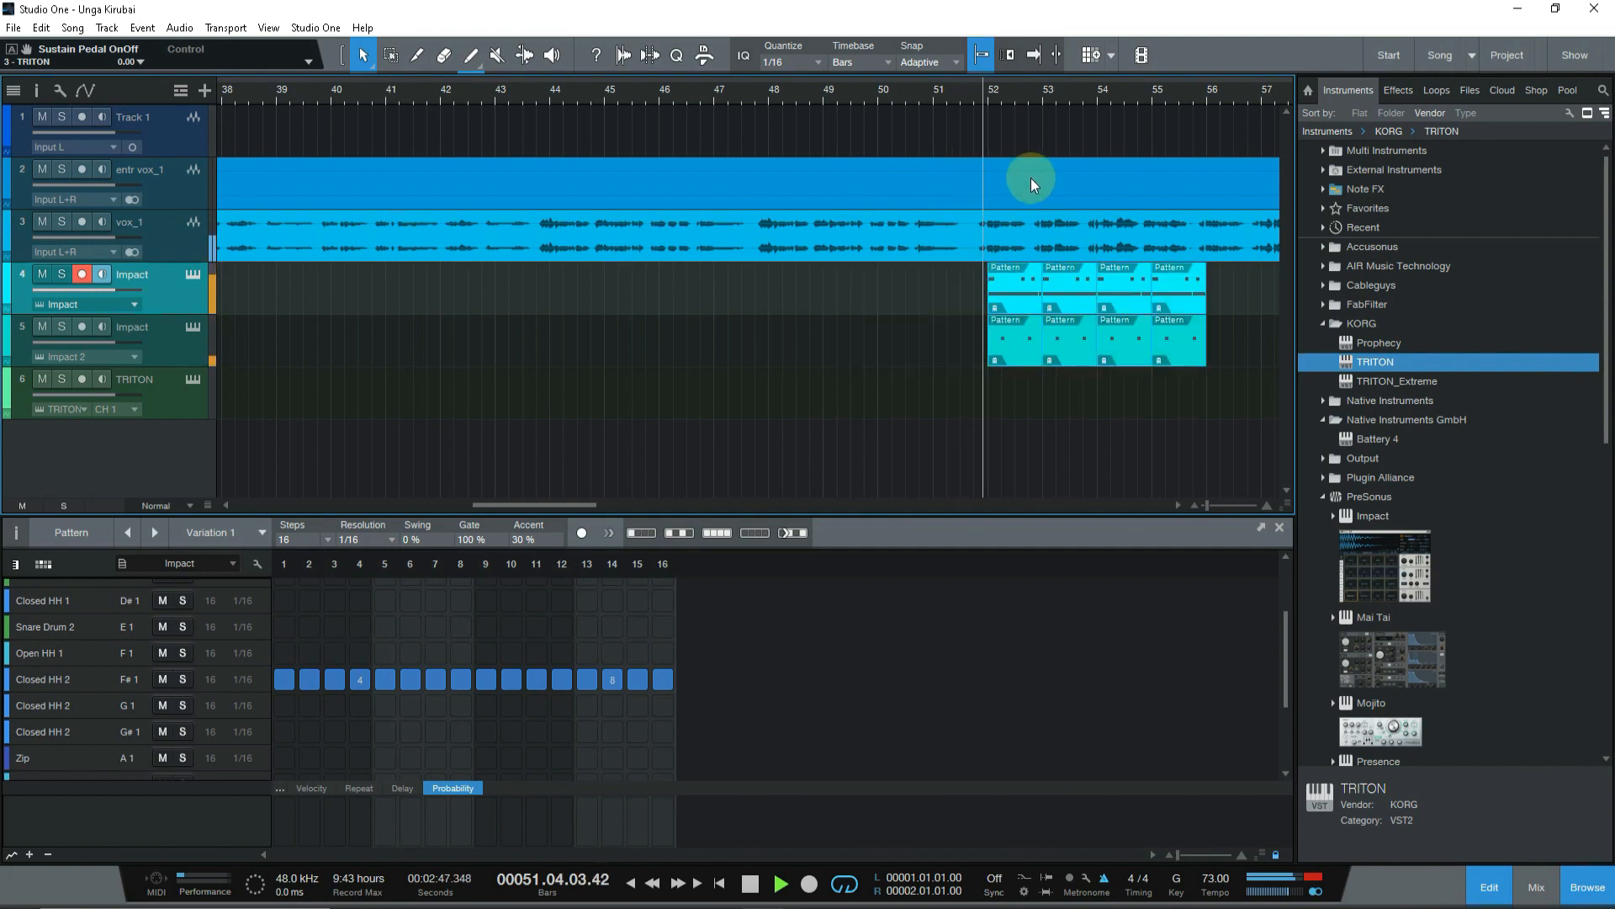
{"action": "left_click_drag", "start_coordinate": [975, 95], "coordinate": [957, 68]}
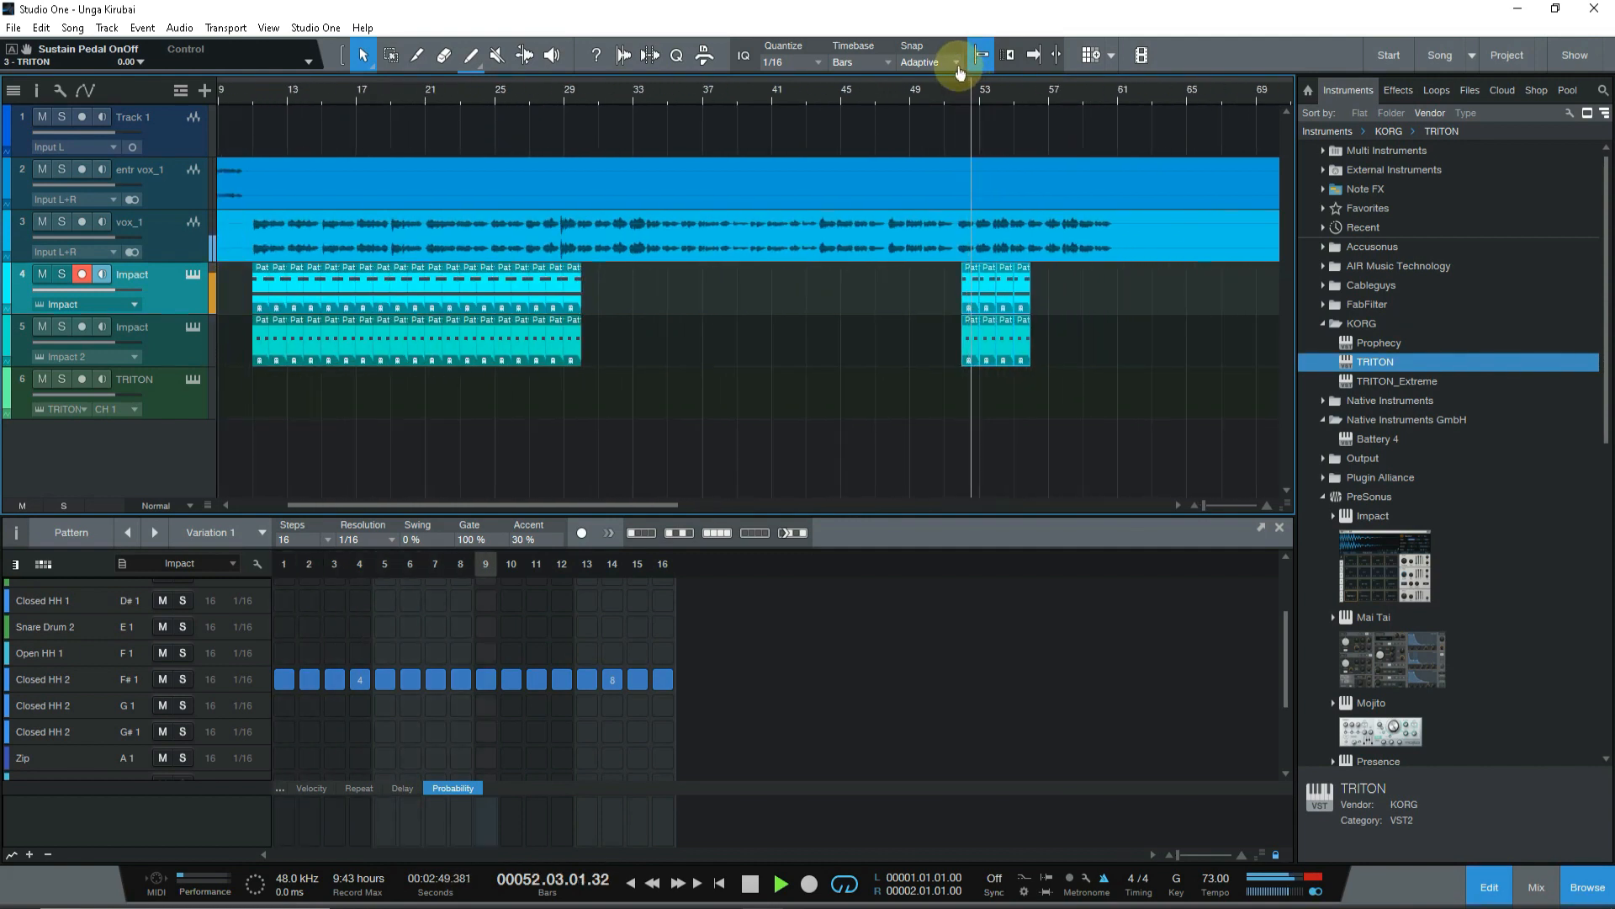
Step: Select the TRITON track and listen to the song from bar 77 and from the intro vocal around bar 5
{"action": "left_click", "coordinate": [175, 399]}
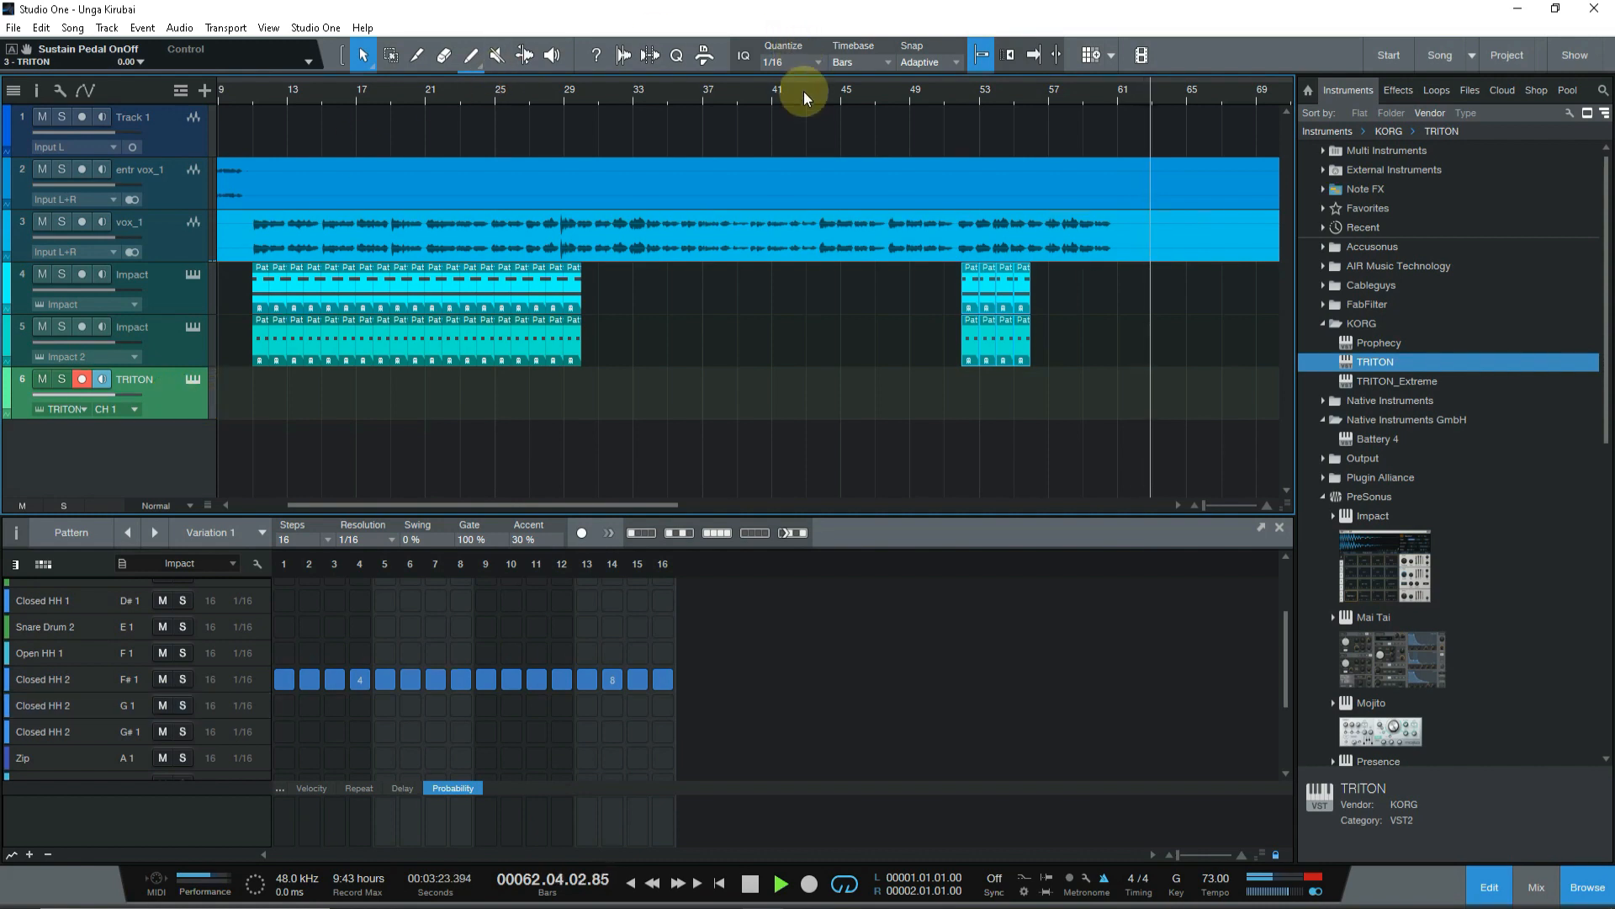
{"action": "left_click_drag", "start_coordinate": [799, 92], "coordinate": [791, 64]}
{"action": "key", "text": "f"}
{"action": "left_click", "coordinate": [771, 99]}
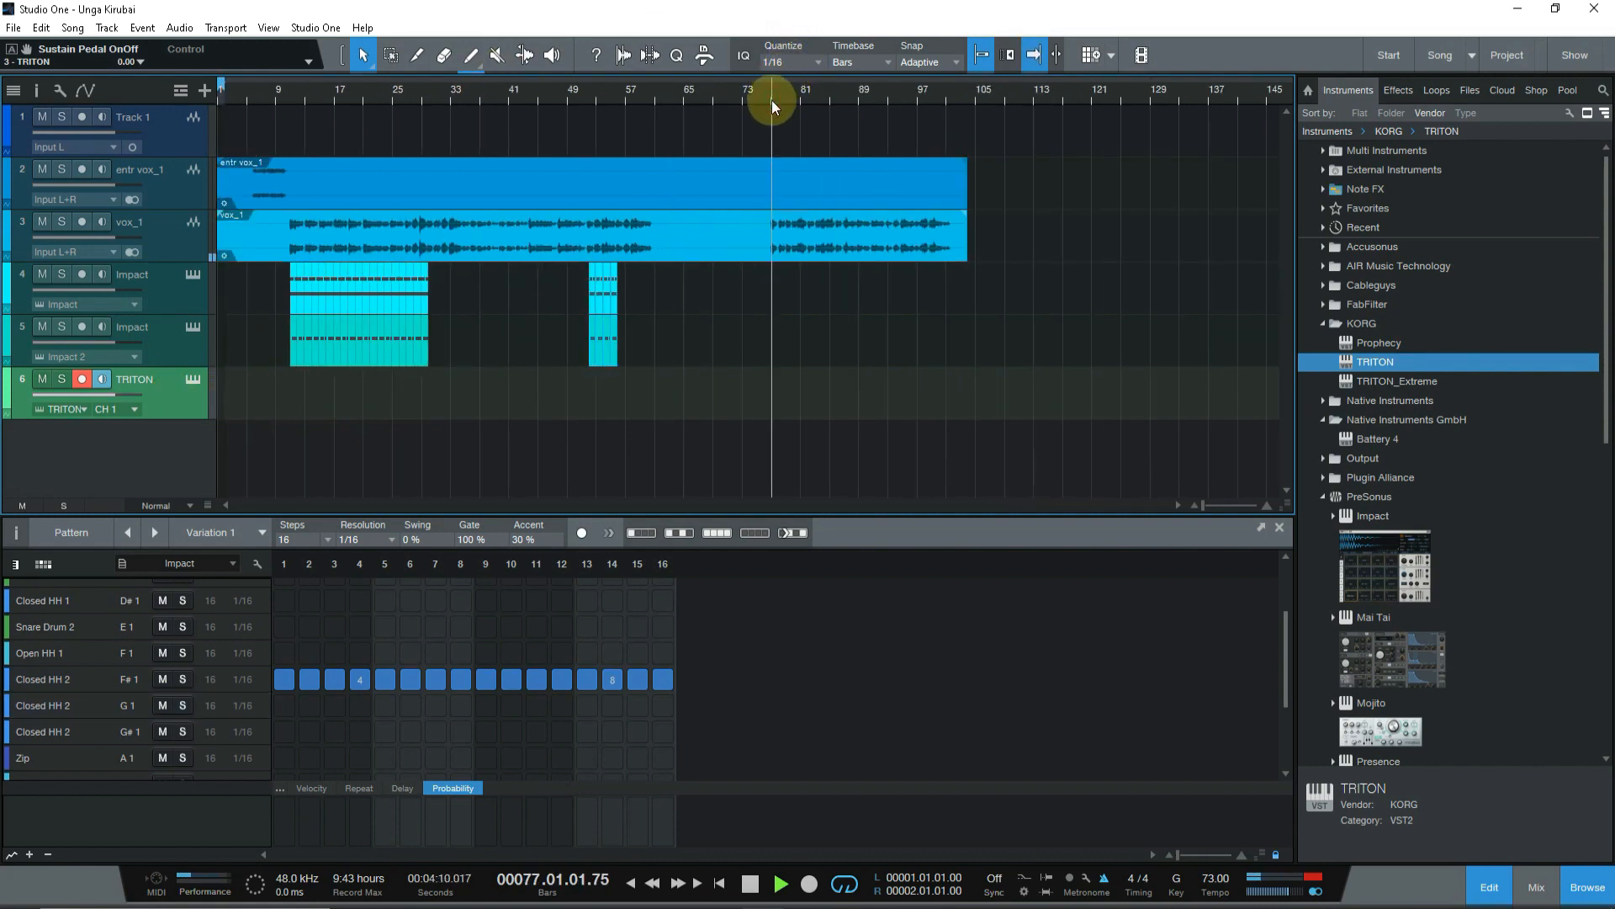
{"action": "left_click", "coordinate": [280, 98]}
{"action": "left_click", "coordinate": [252, 89]}
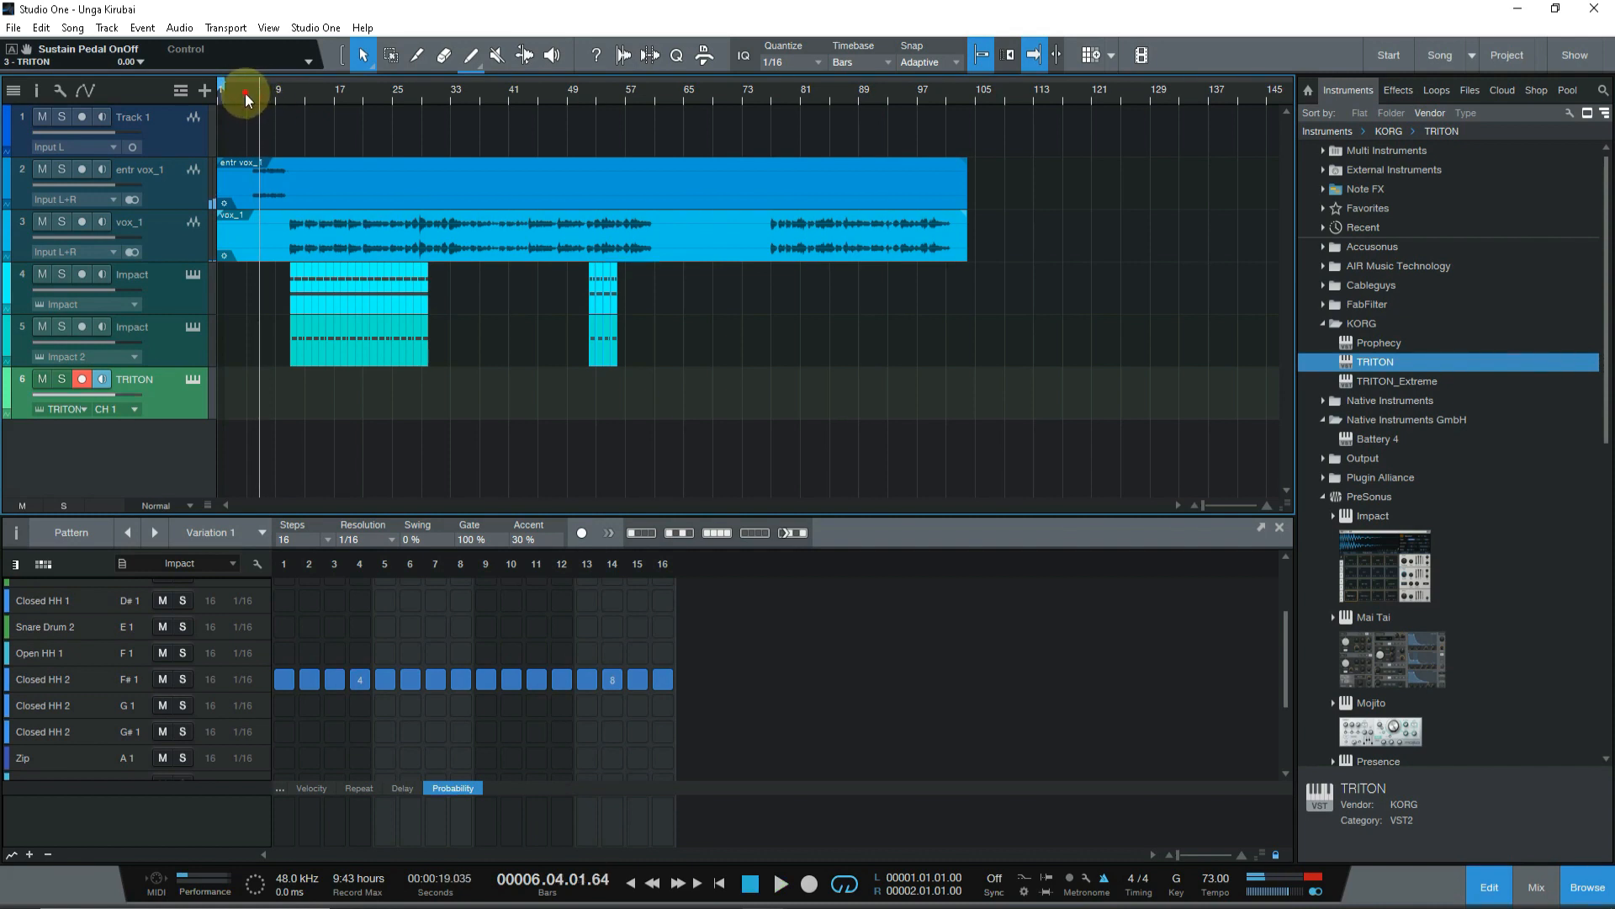
{"action": "key", "text": "space"}
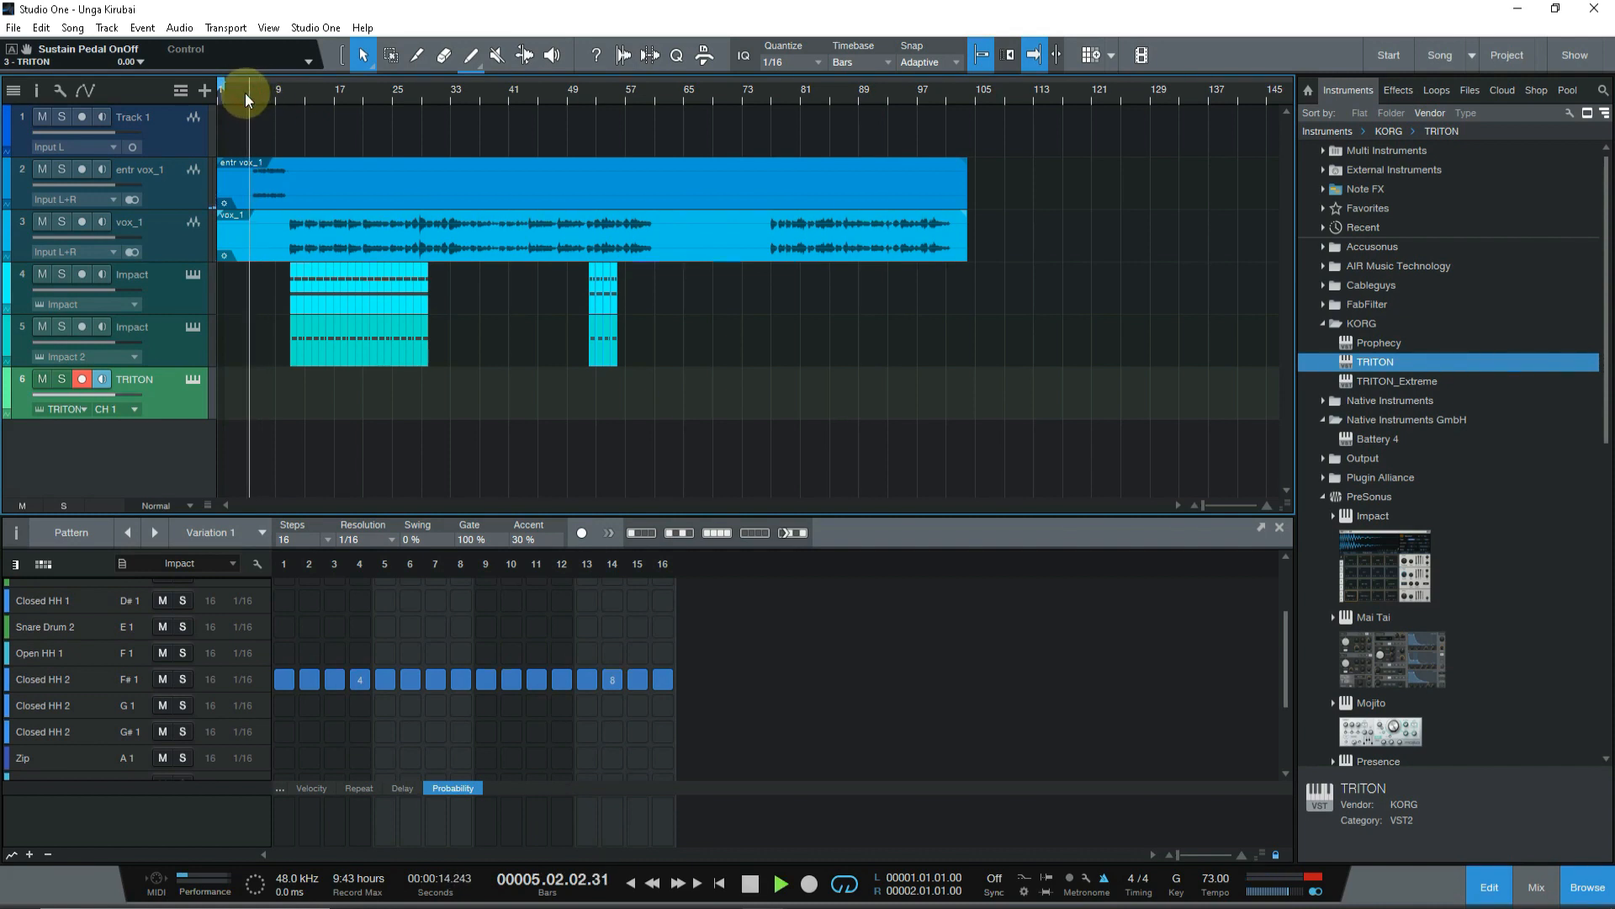